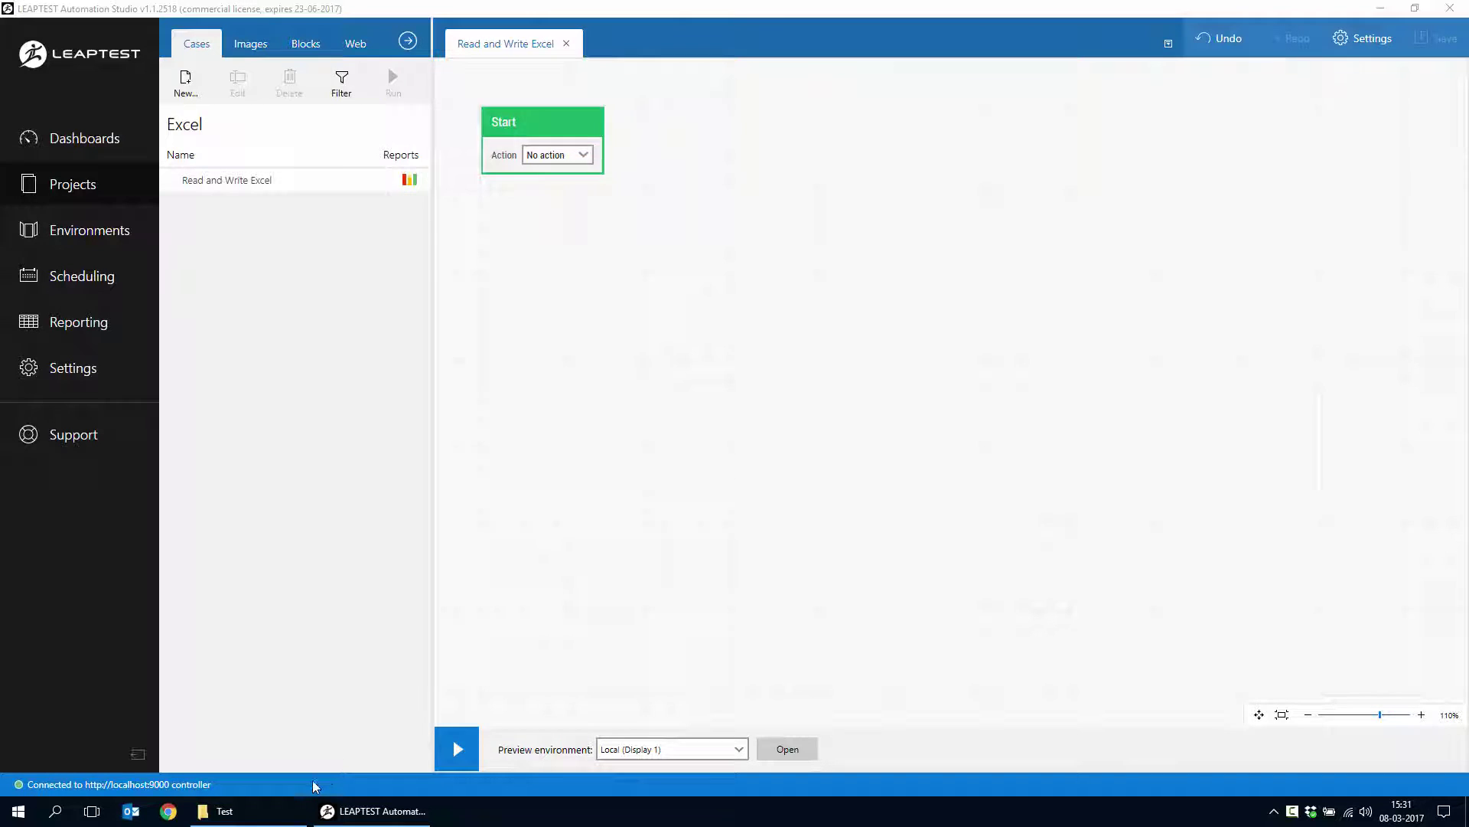
# Open names.xlsx from the Test folder, review its name columns and the empty Full name column, and close it to return to LEAPTEST.
pyautogui.click(224, 811)
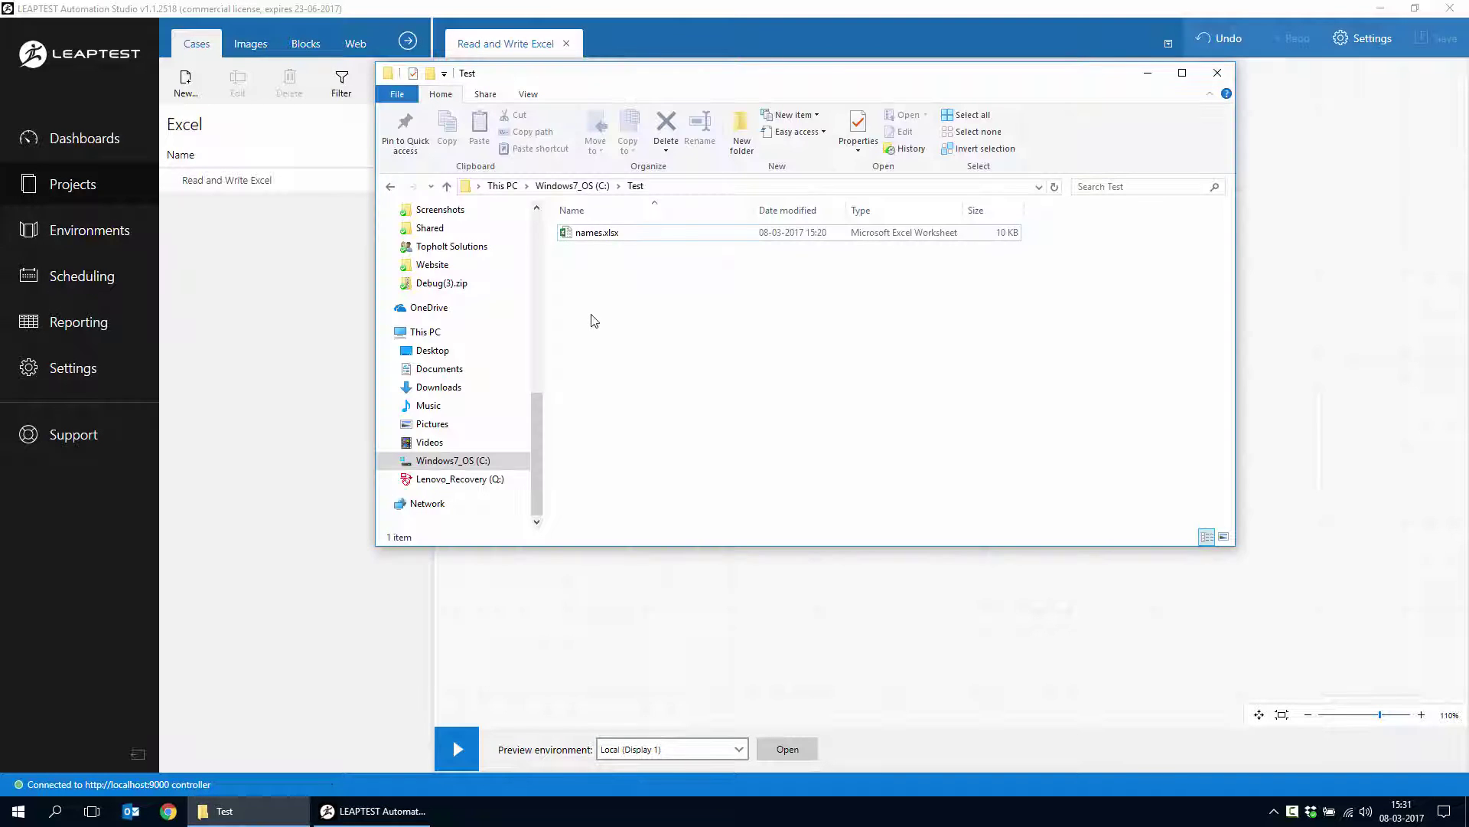
pyautogui.doubleClick(626, 235)
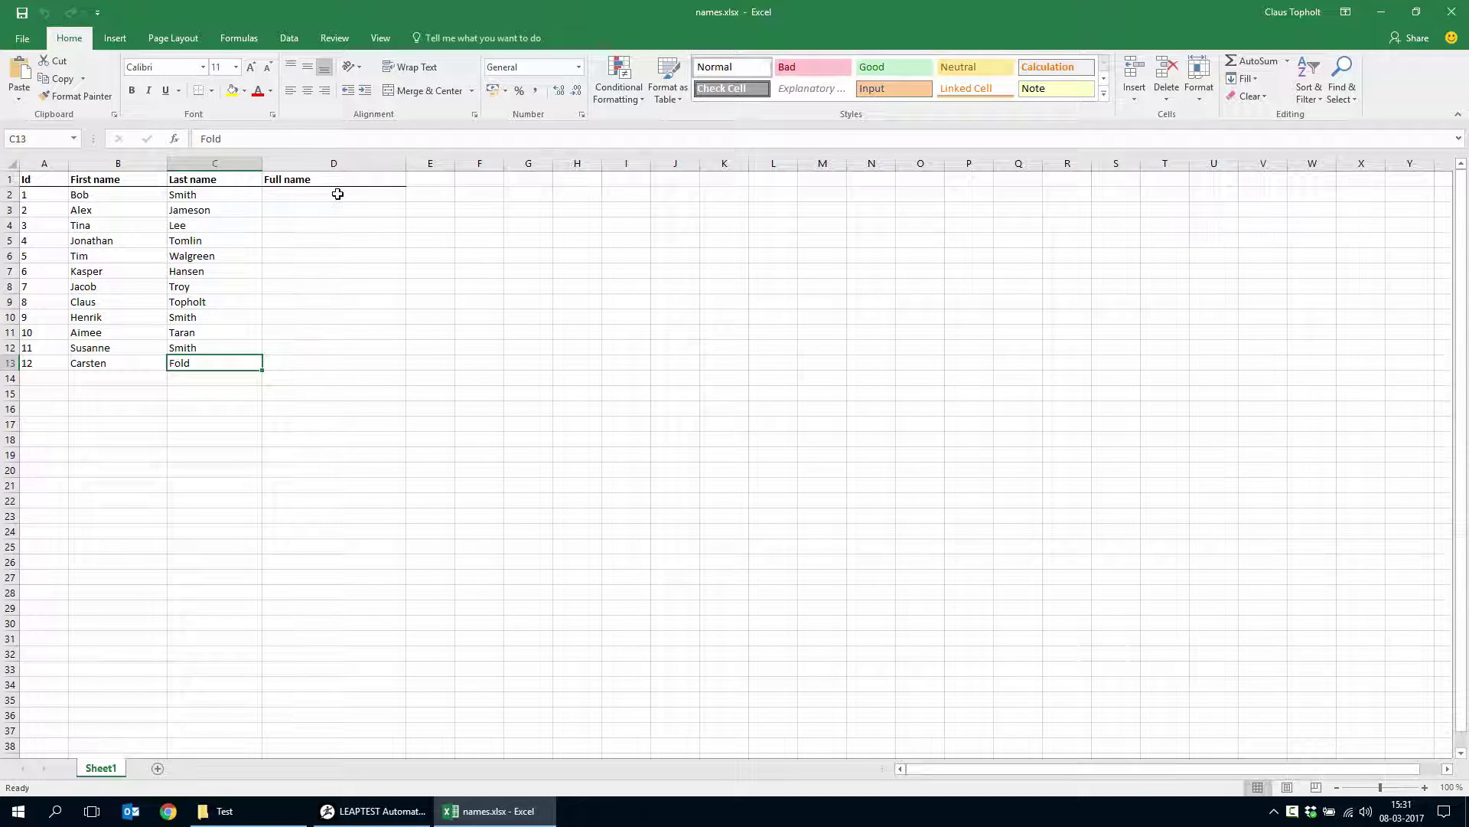
pyautogui.moveTo(338, 195); pyautogui.dragTo(349, 354)
pyautogui.click(539, 328)
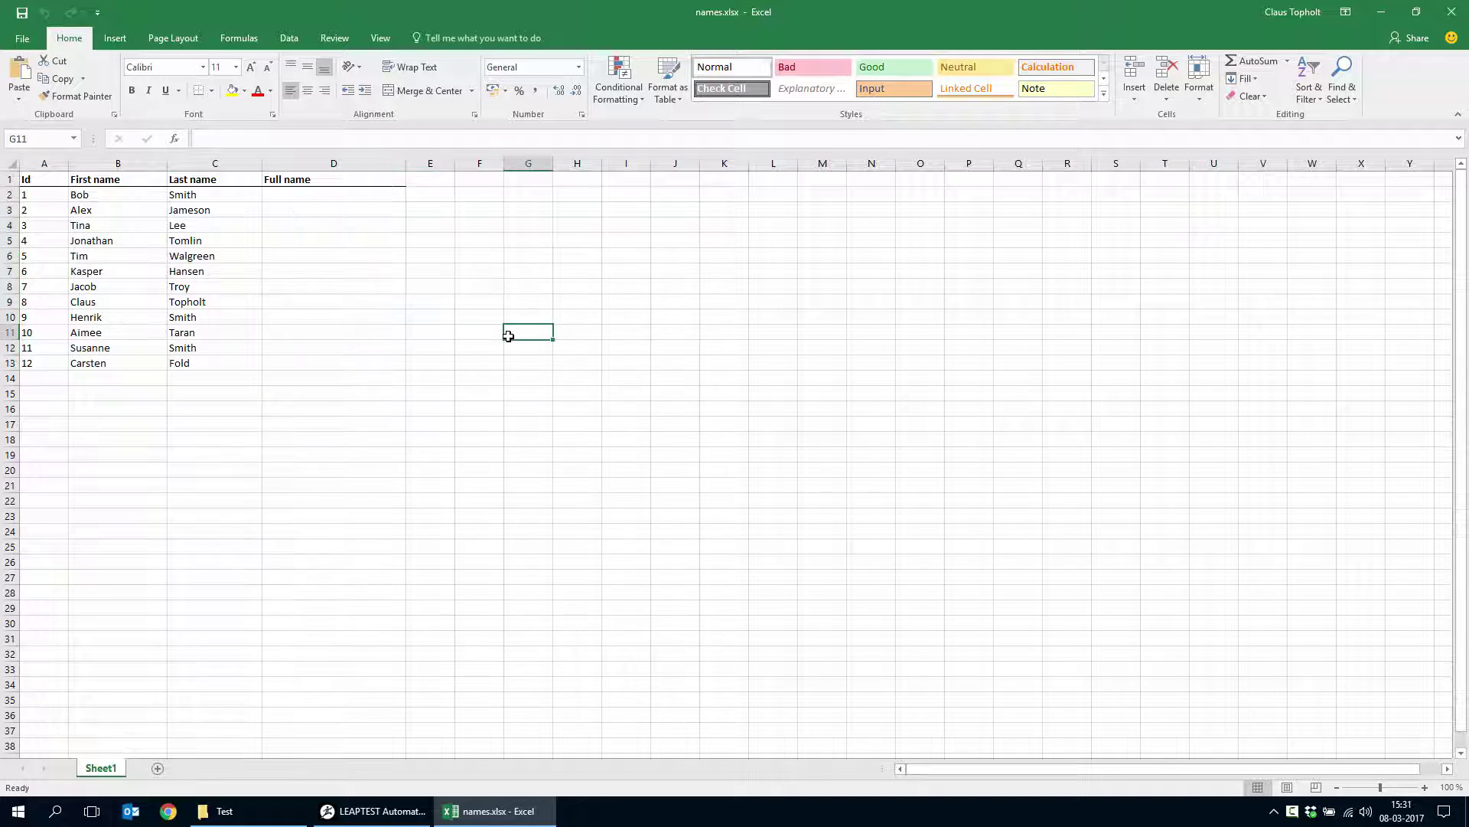
pyautogui.click(1452, 11)
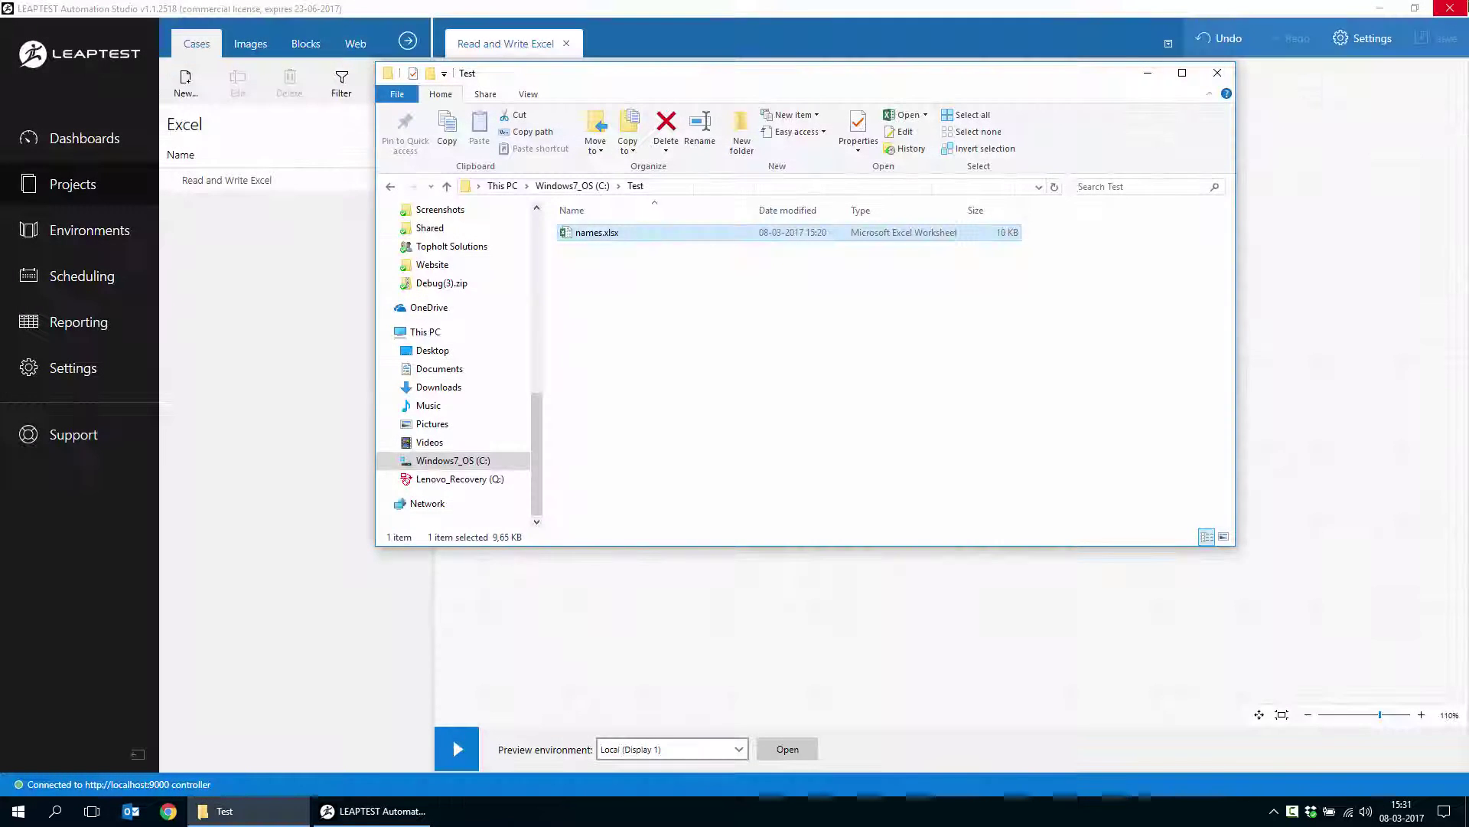
pyautogui.click(656, 600)
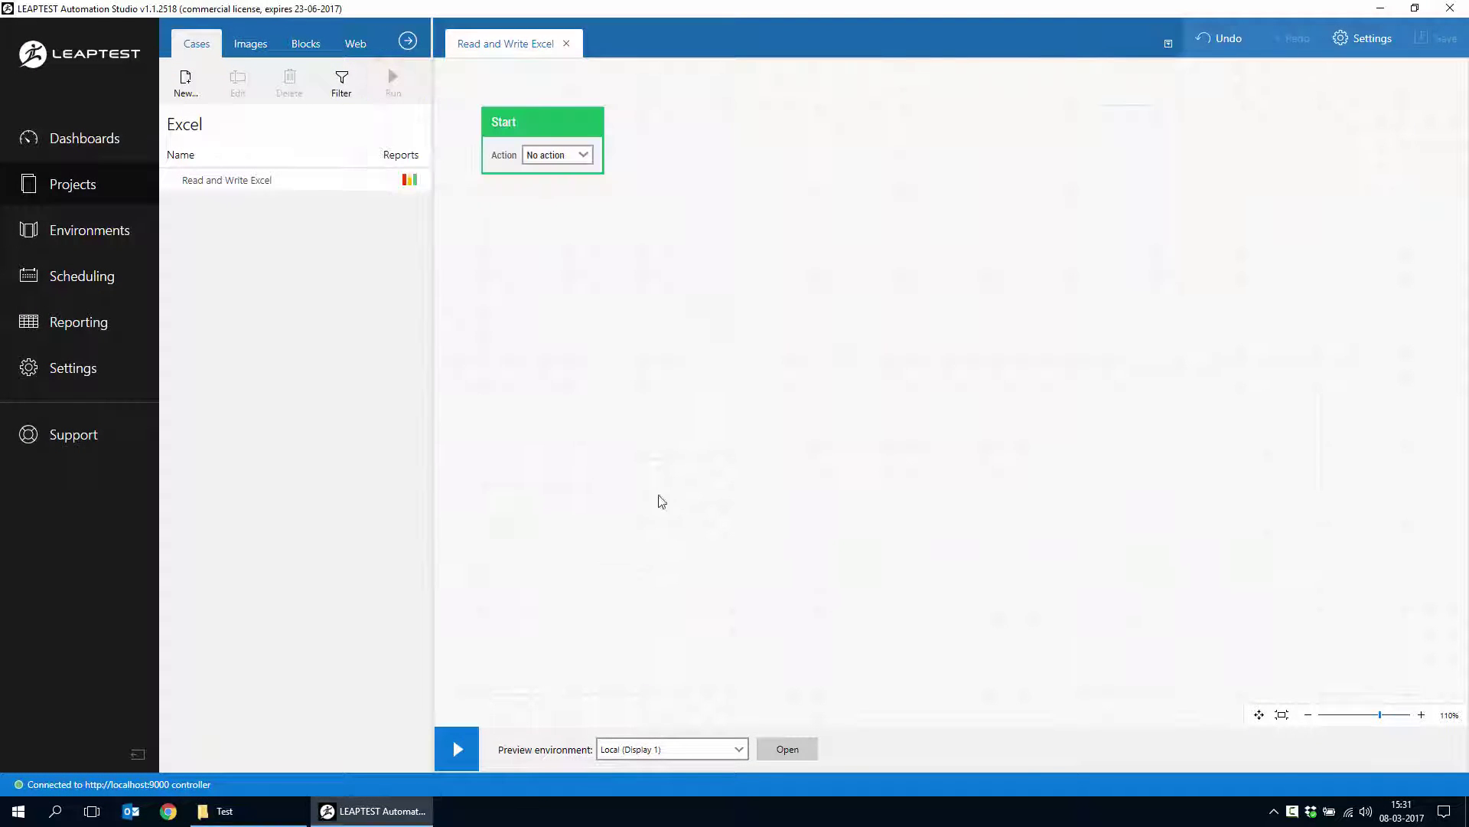
# Add a Database building block to the Read and Write Excel case, connected from the Start block.
pyautogui.moveTo(604, 123); pyautogui.dragTo(654, 124)
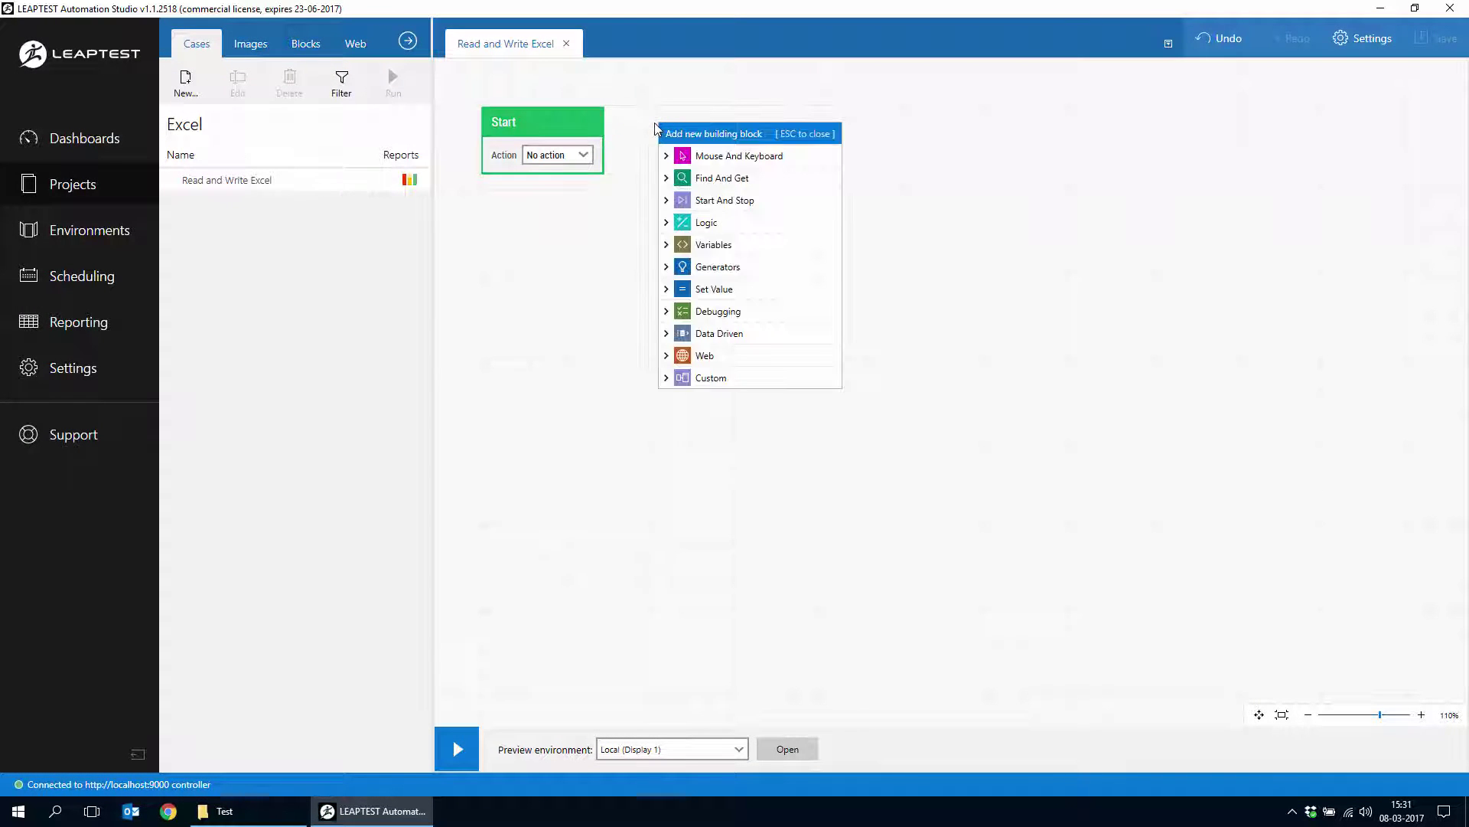
pyautogui.write('Data')
pyautogui.press('Return')
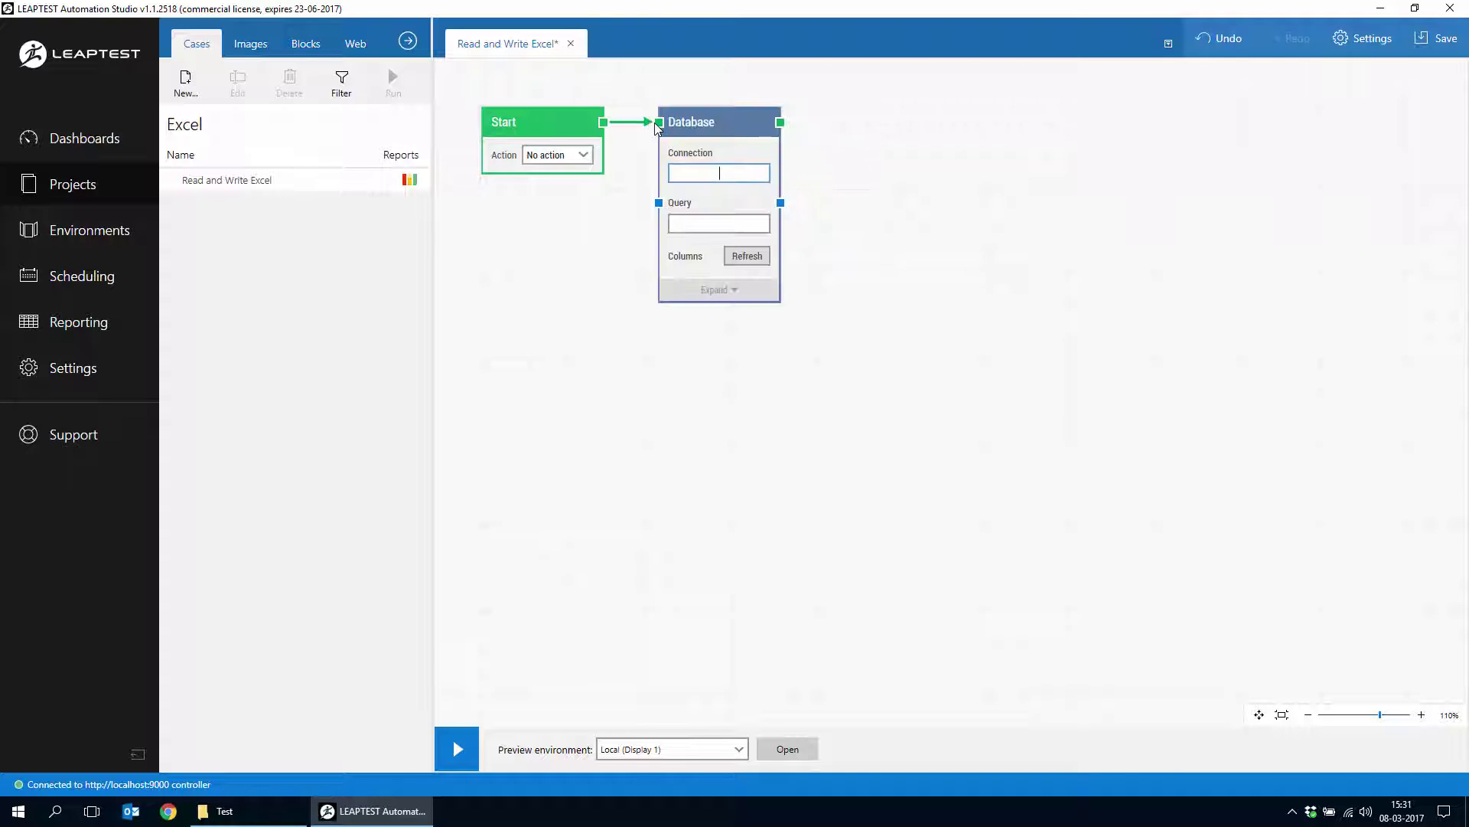
pyautogui.click(845, 122)
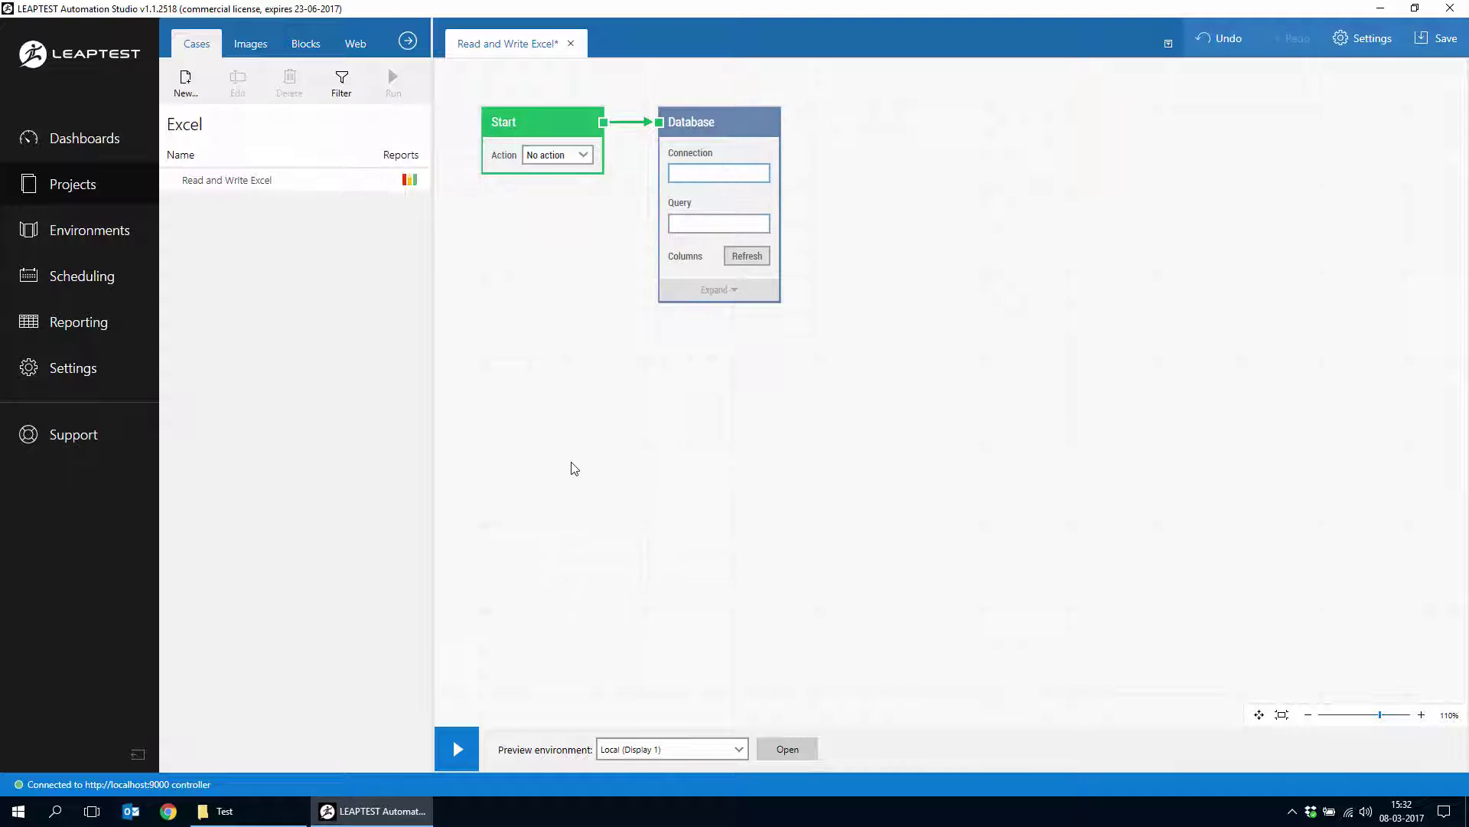
# Search Windows for odbc and open ODBC Data Sources (64-bit).
pyautogui.click(17, 813)
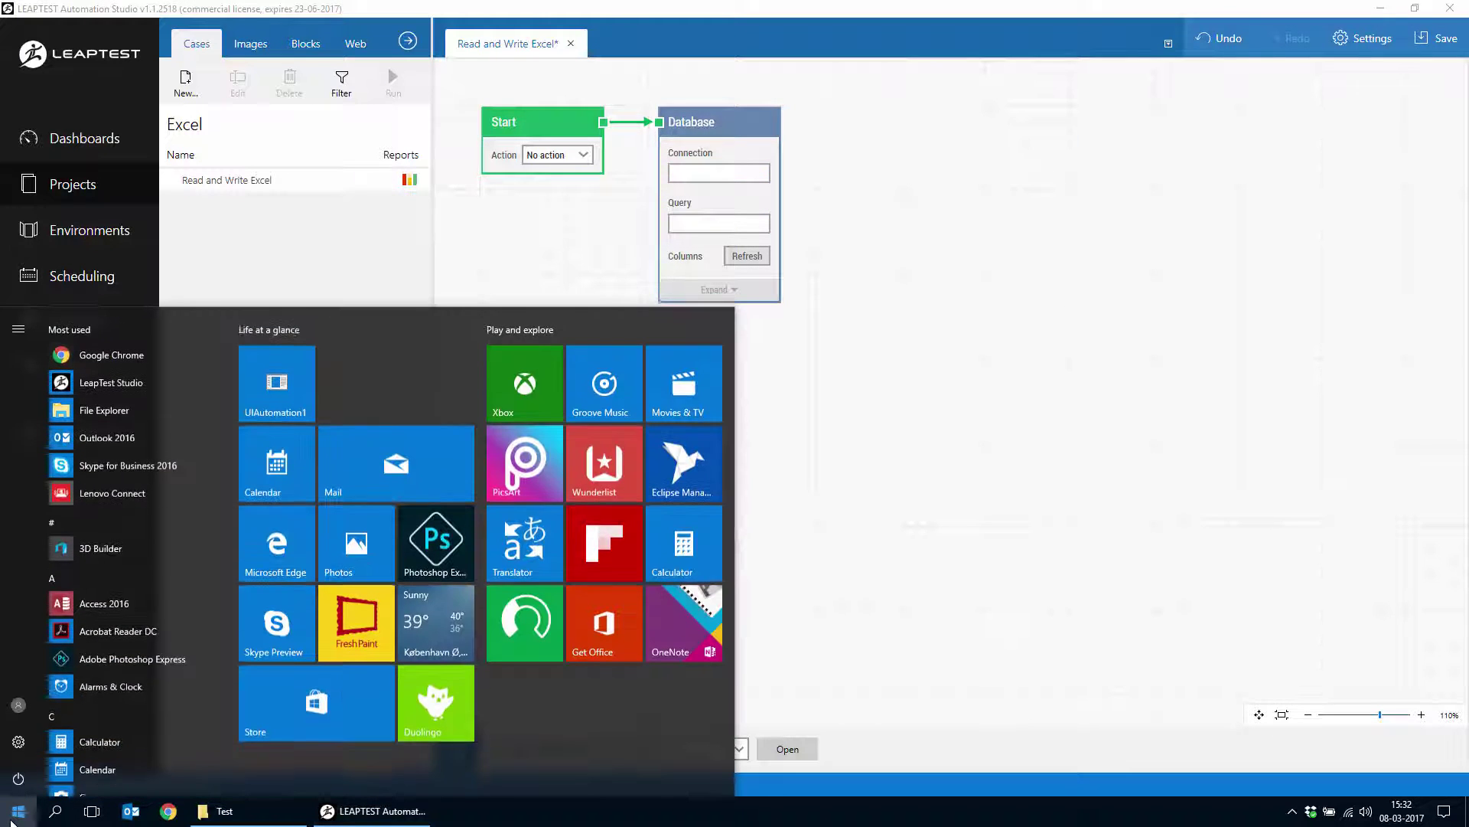
pyautogui.write('odbc')
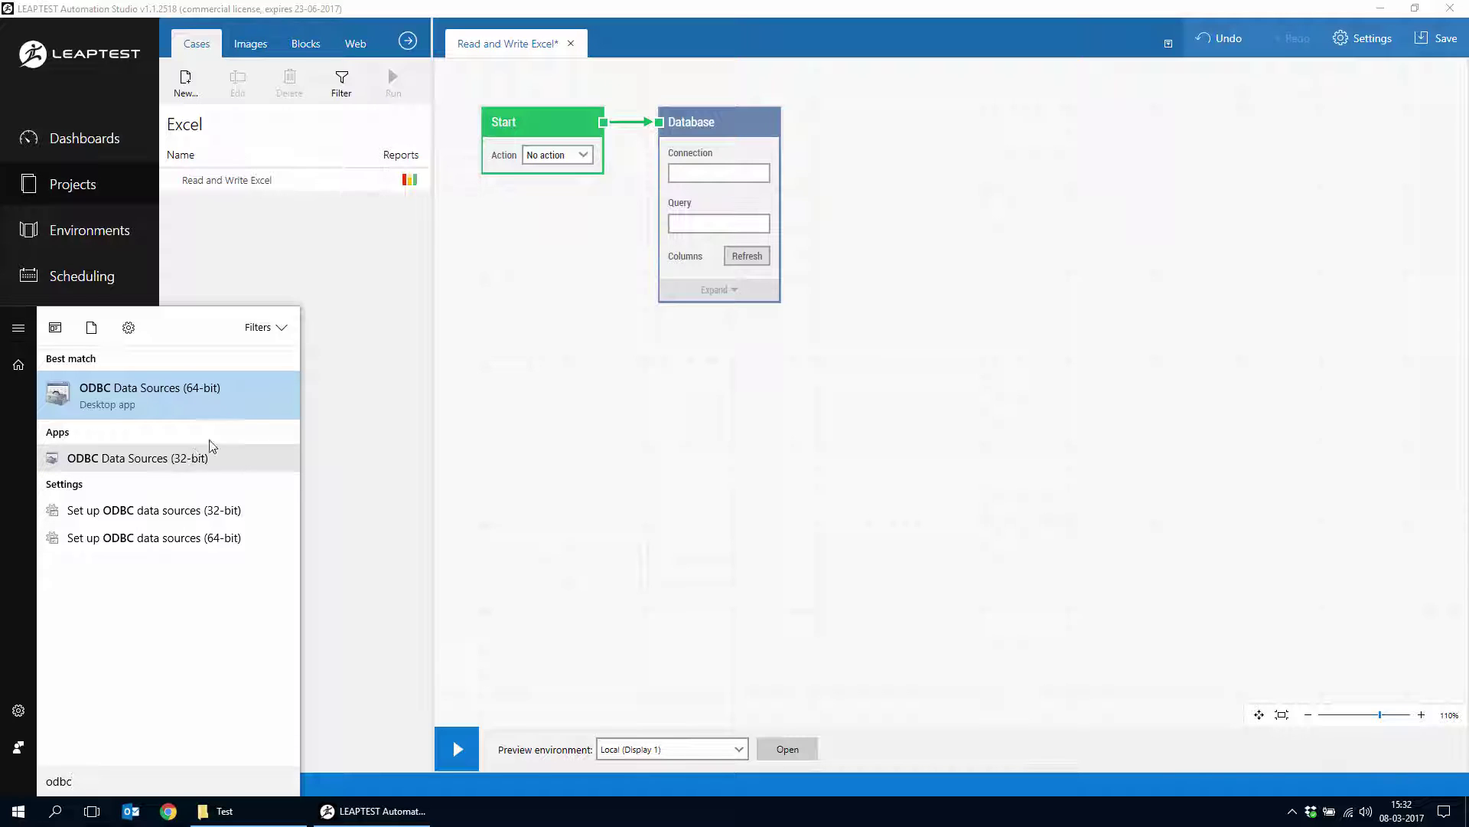
pyautogui.click(232, 397)
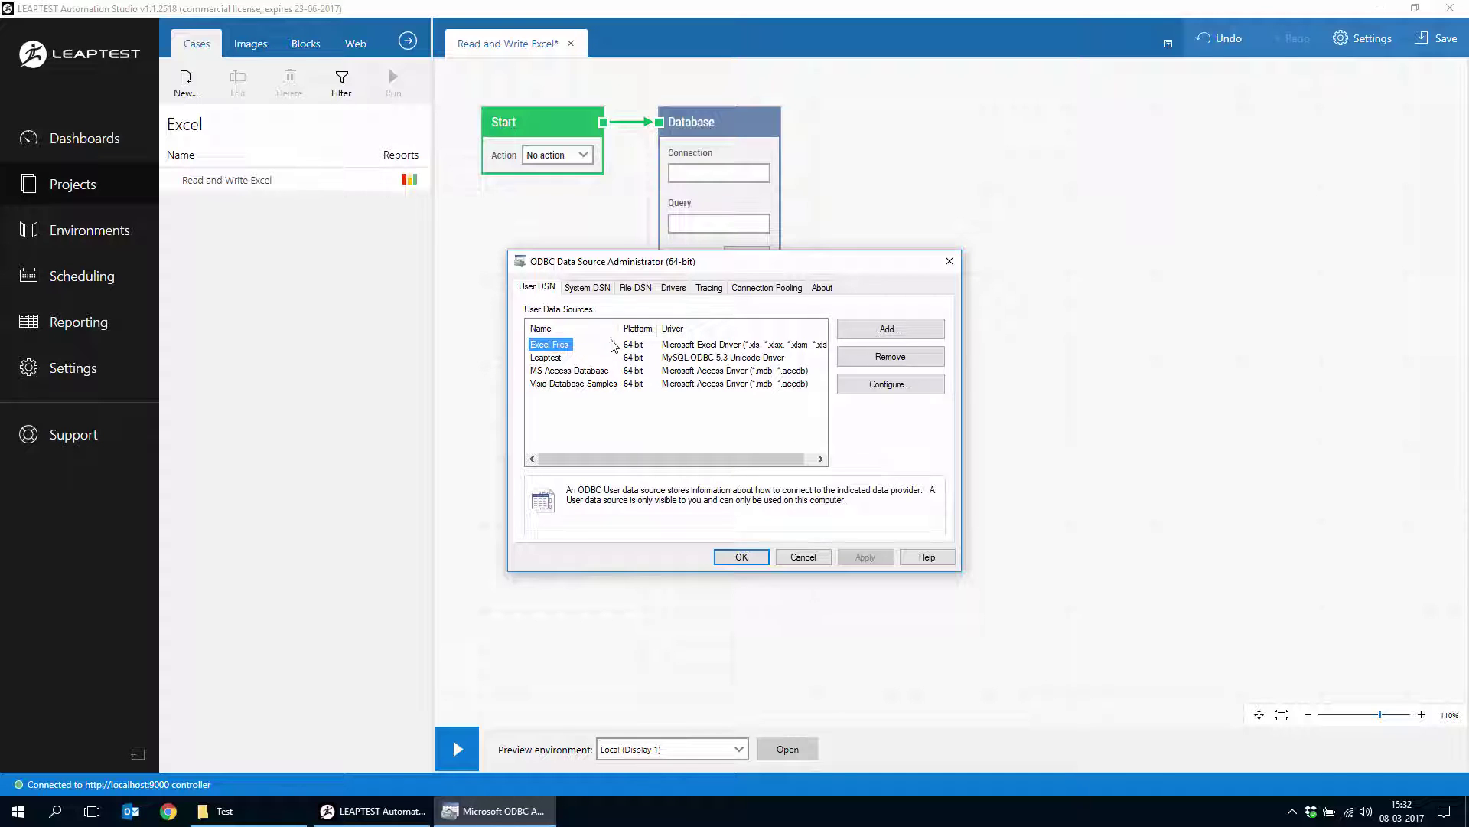
# In Chrome, search for "Microsoft Access Database Engine 2010 Redistributable" and open the Microsoft download page.
pyautogui.click(222, 810)
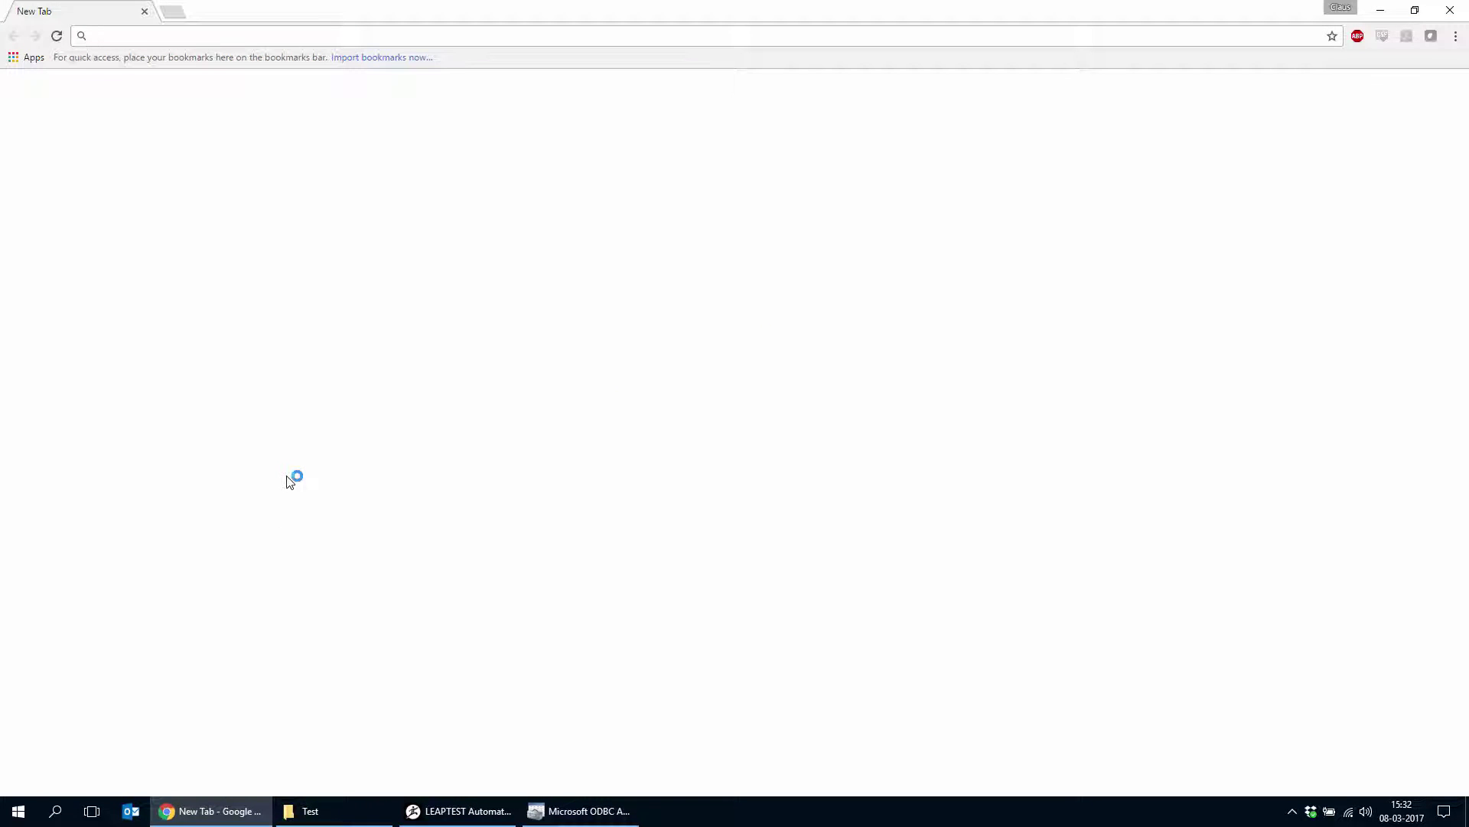
pyautogui.write('microsoft Access Database Engine 2010 Redistributable')
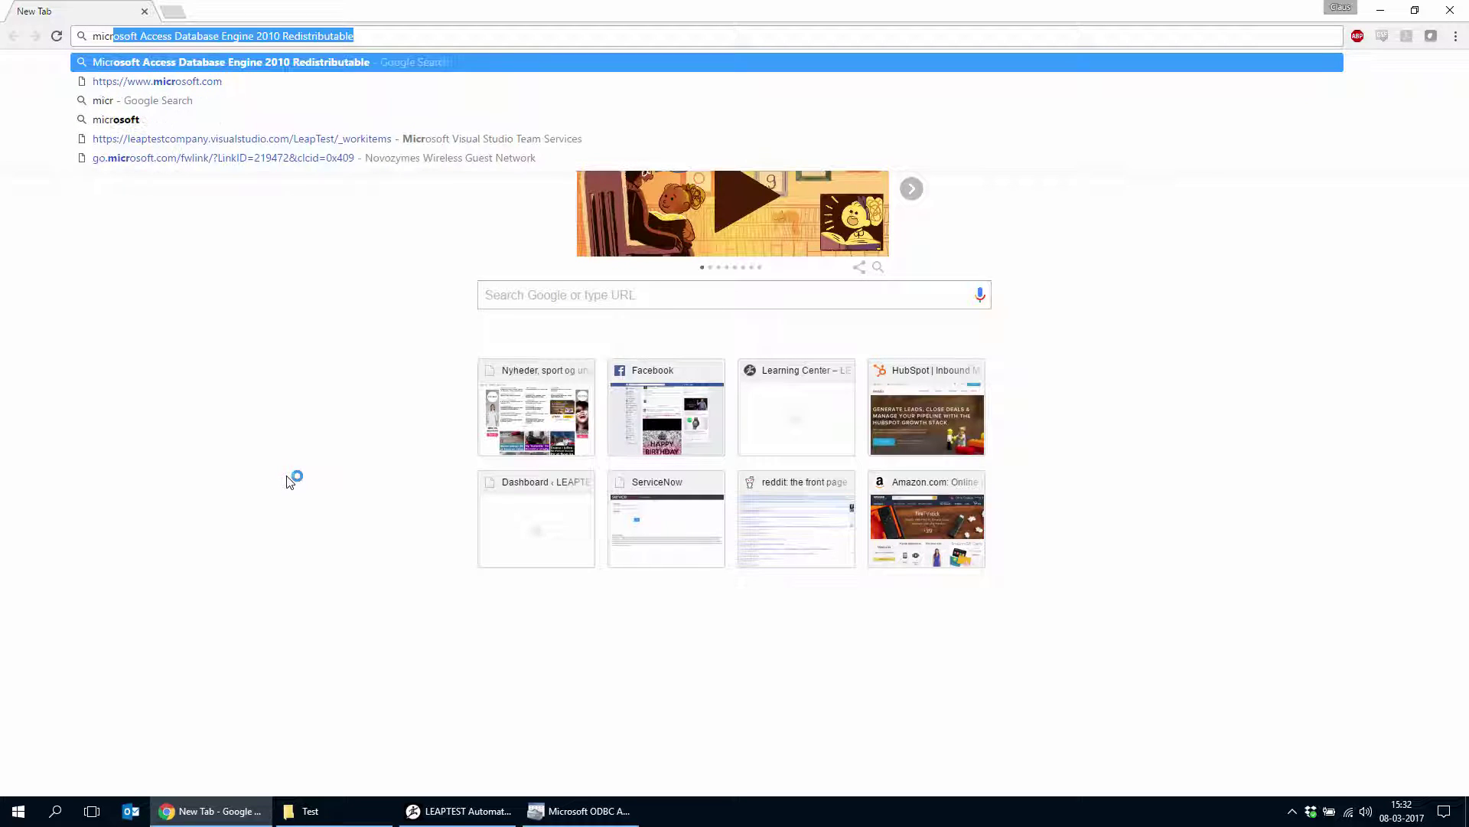
pyautogui.press('Return')
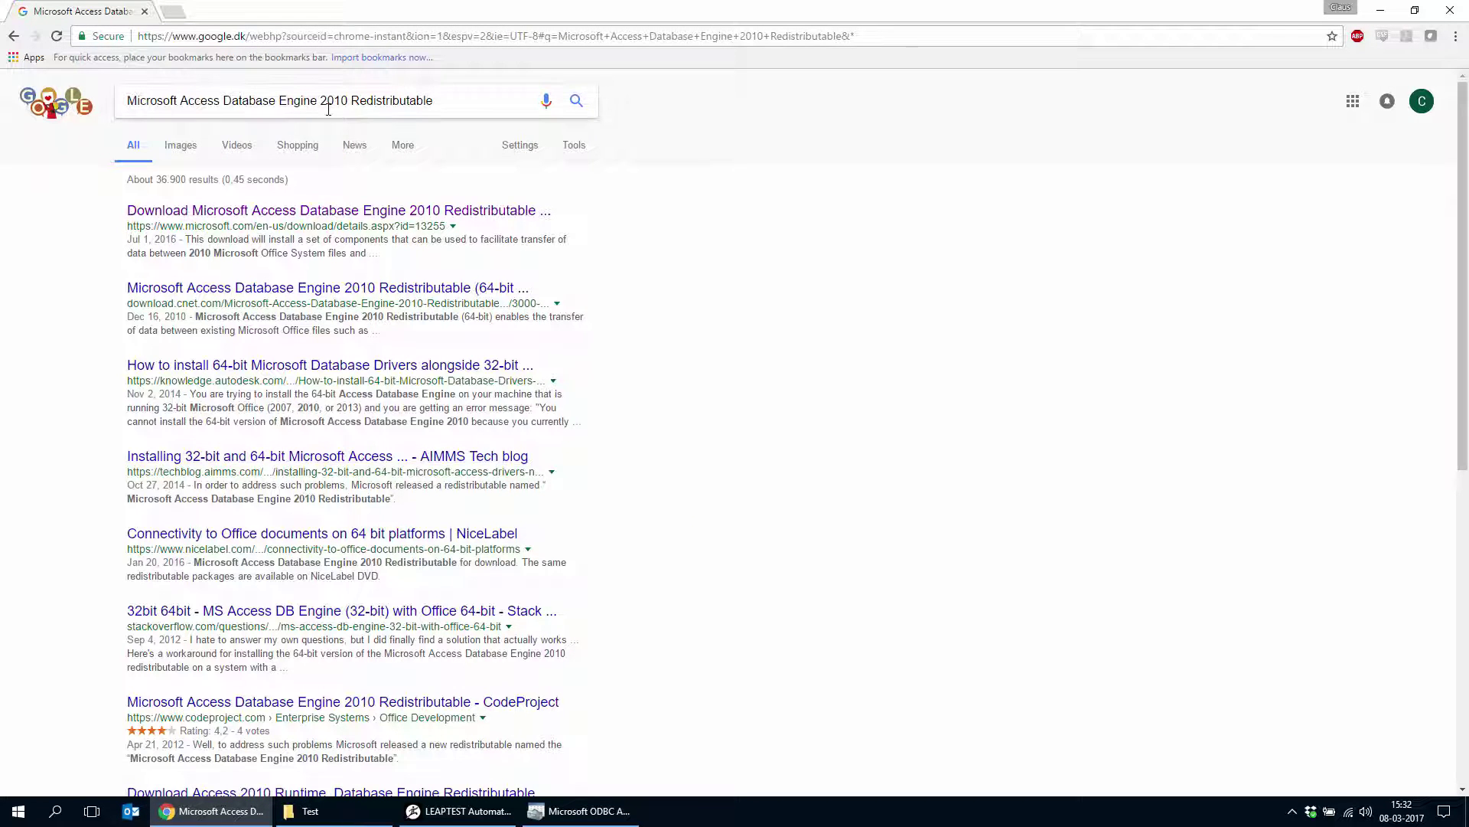
pyautogui.click(335, 213)
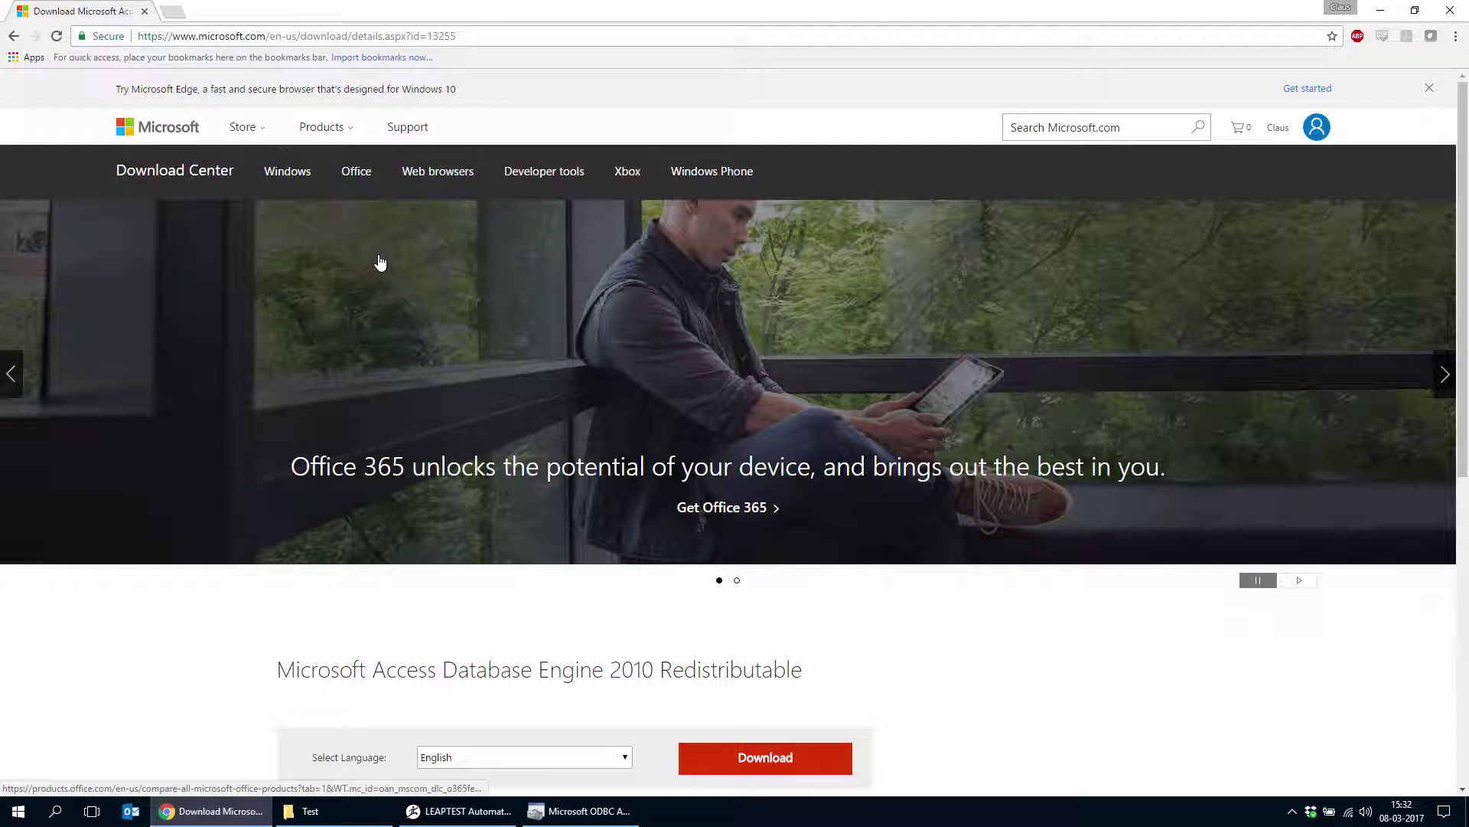
# Expand the download's details and examine the 32-bit and 64-bit installer file names.
pyautogui.scroll(-2, 400, 269)
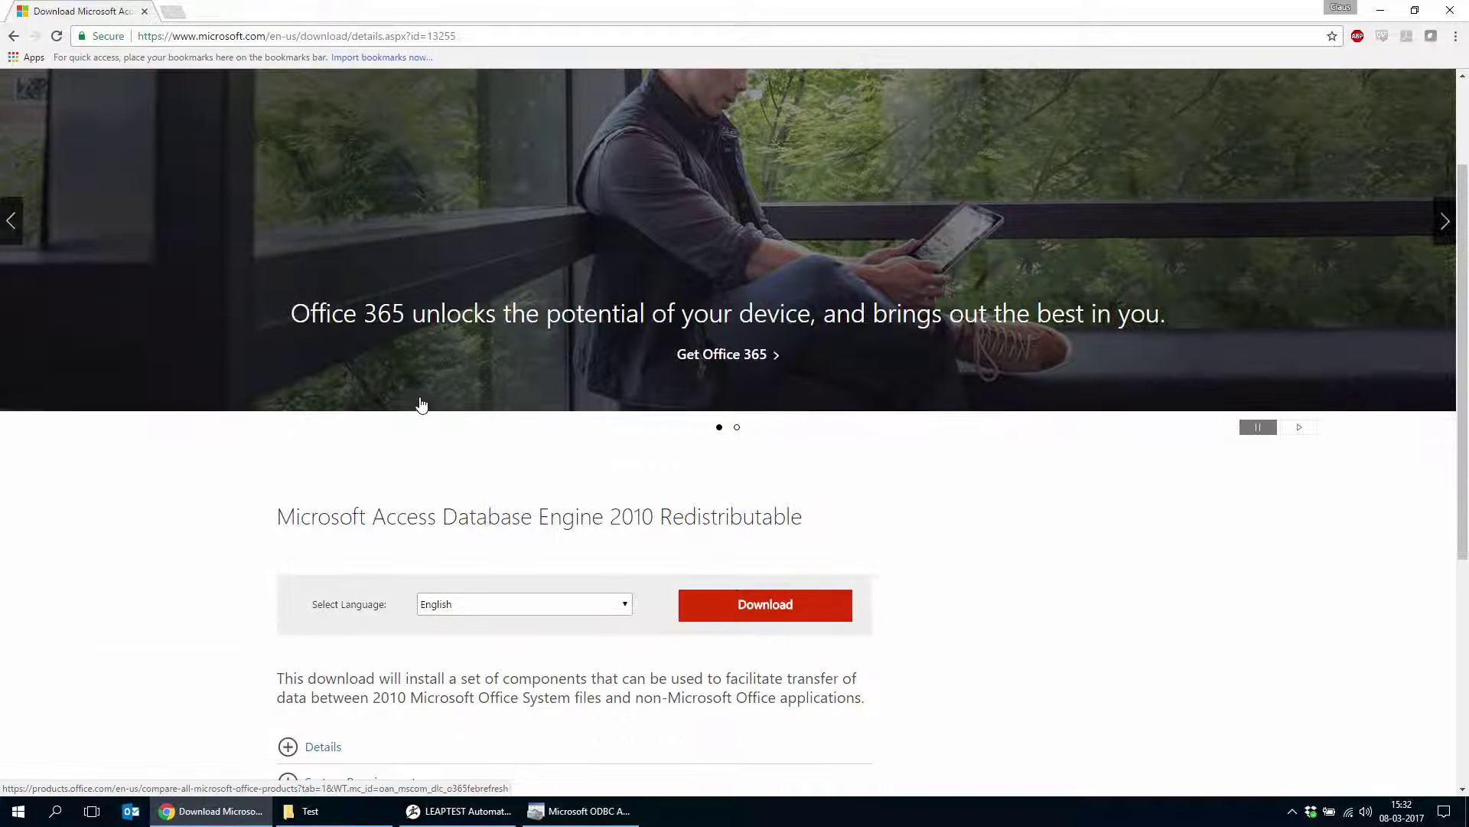
pyautogui.scroll(-2, 429, 413)
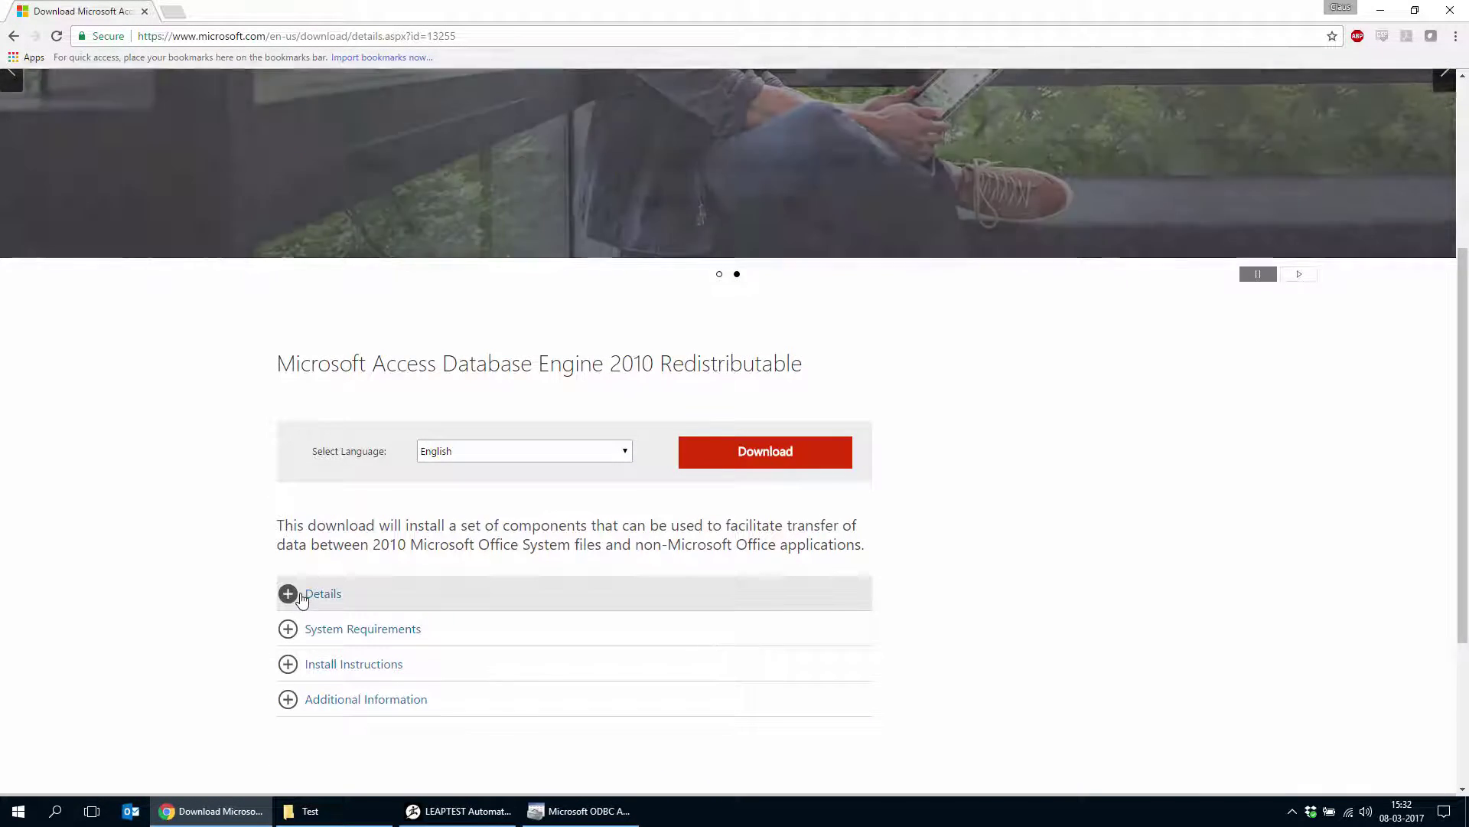
pyautogui.click(299, 597)
pyautogui.scroll(-2, 240, 566)
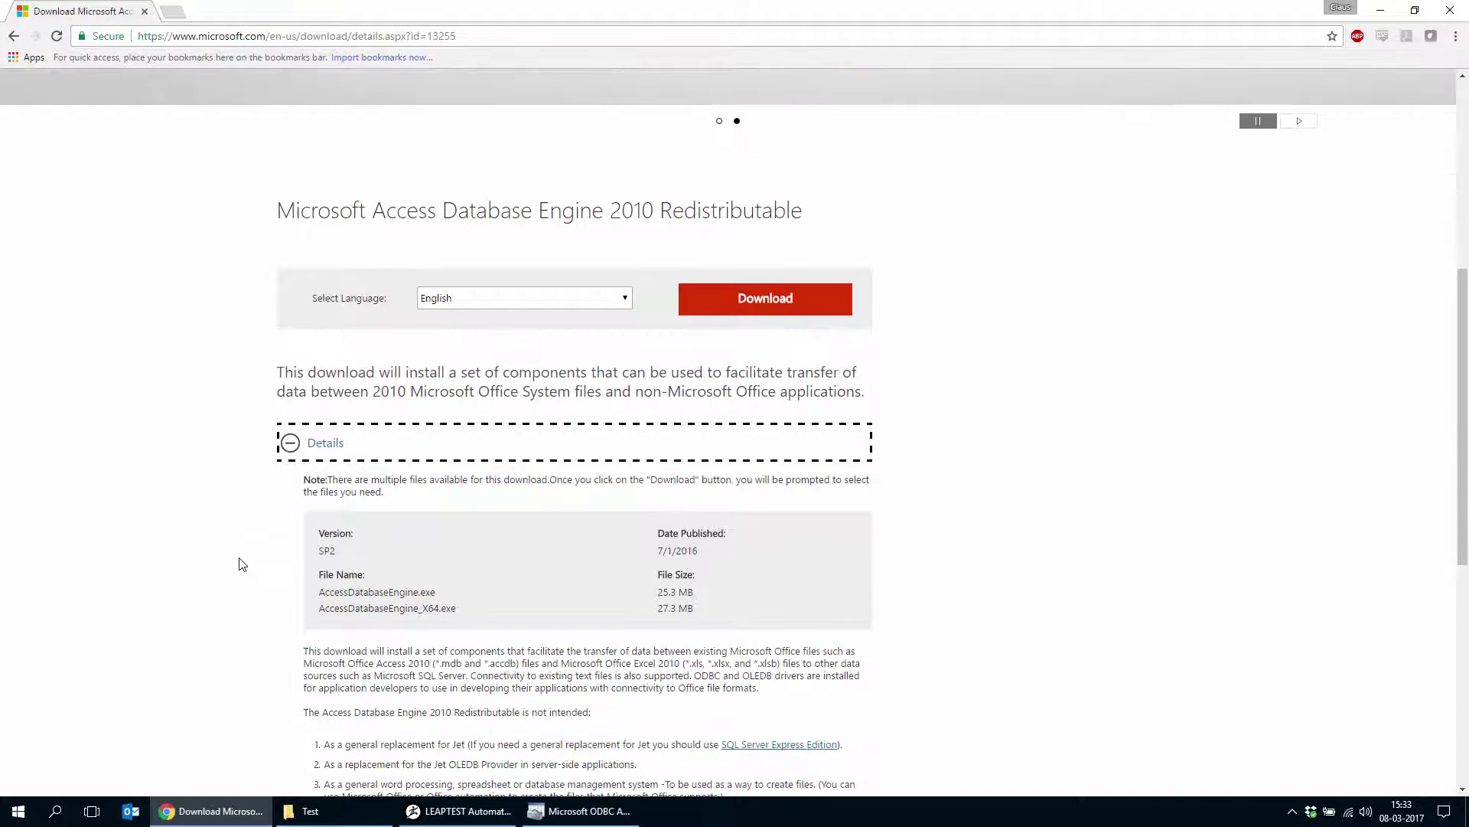
pyautogui.moveTo(322, 612); pyautogui.dragTo(467, 609)
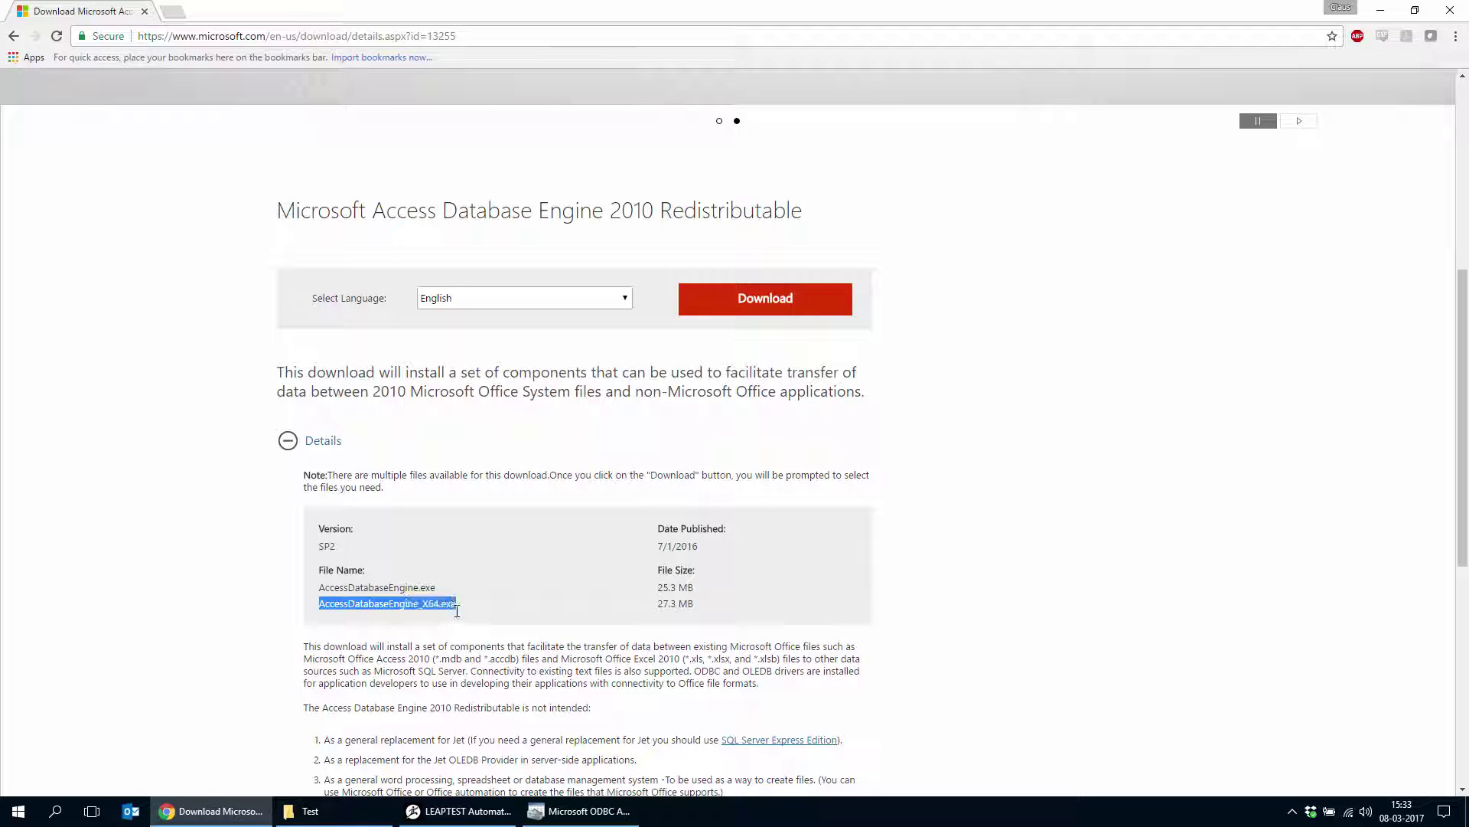
pyautogui.click(470, 615)
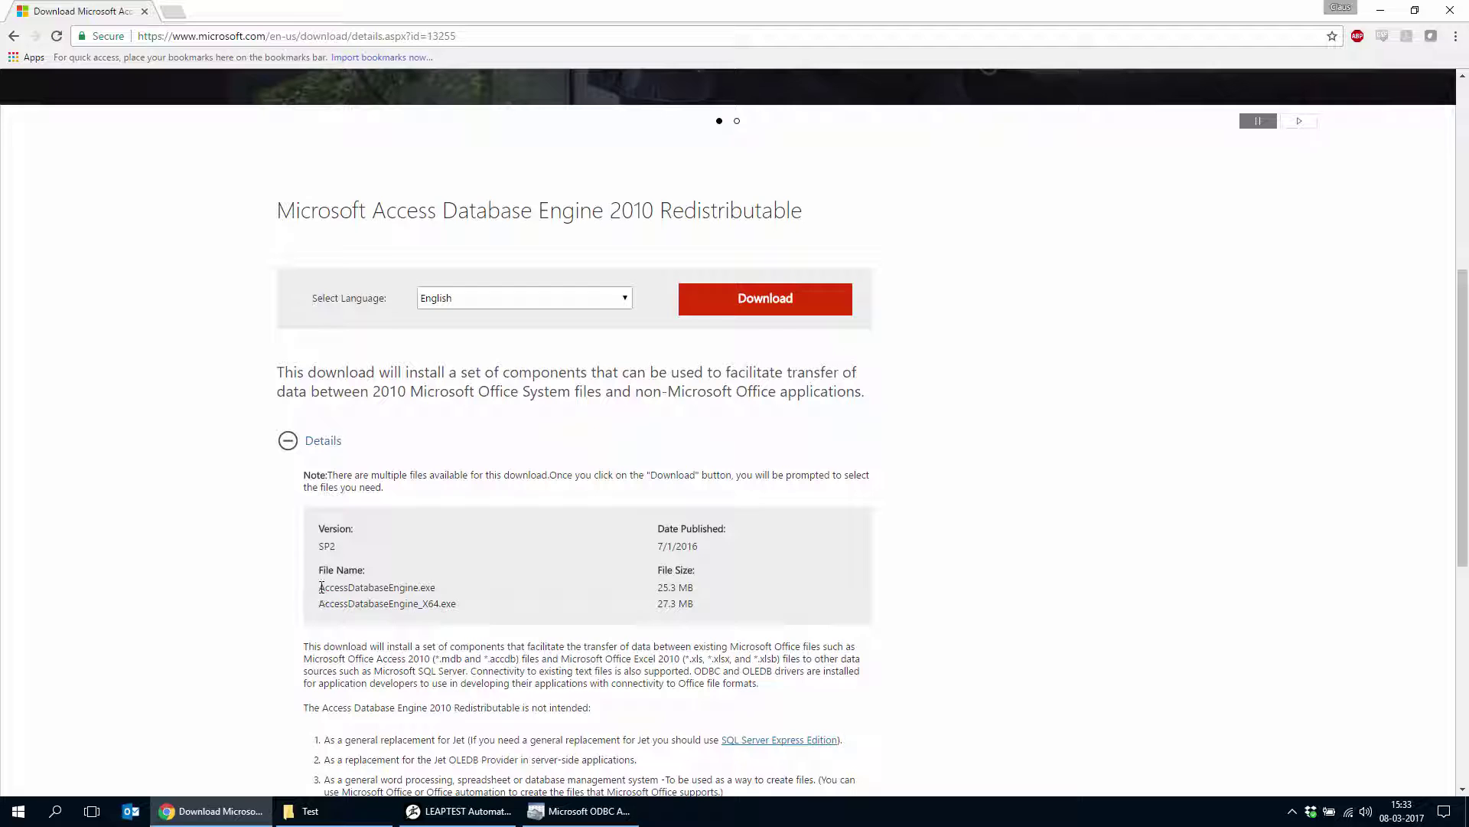
pyautogui.moveTo(321, 587); pyautogui.dragTo(452, 590)
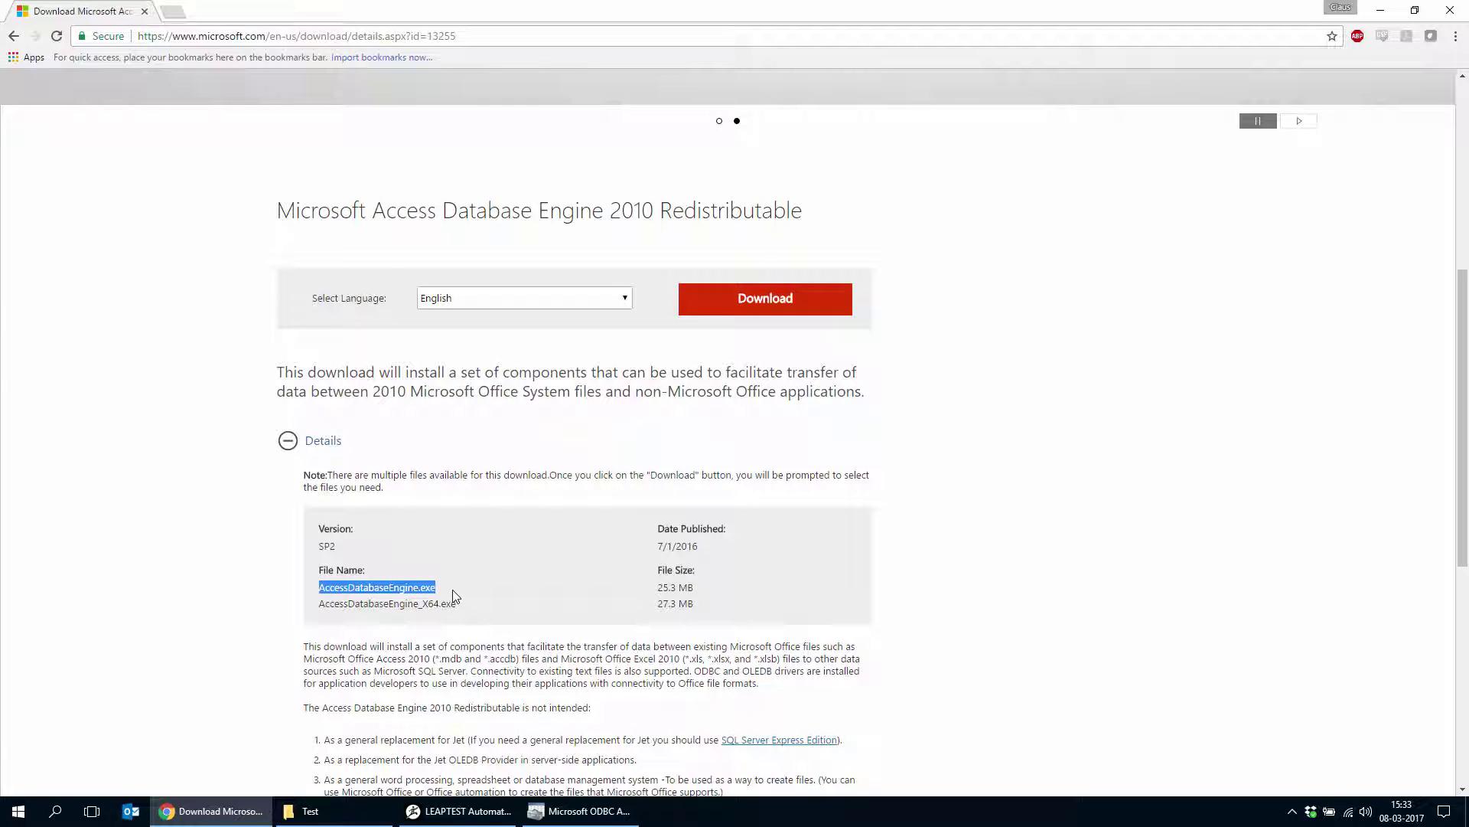
pyautogui.click(453, 595)
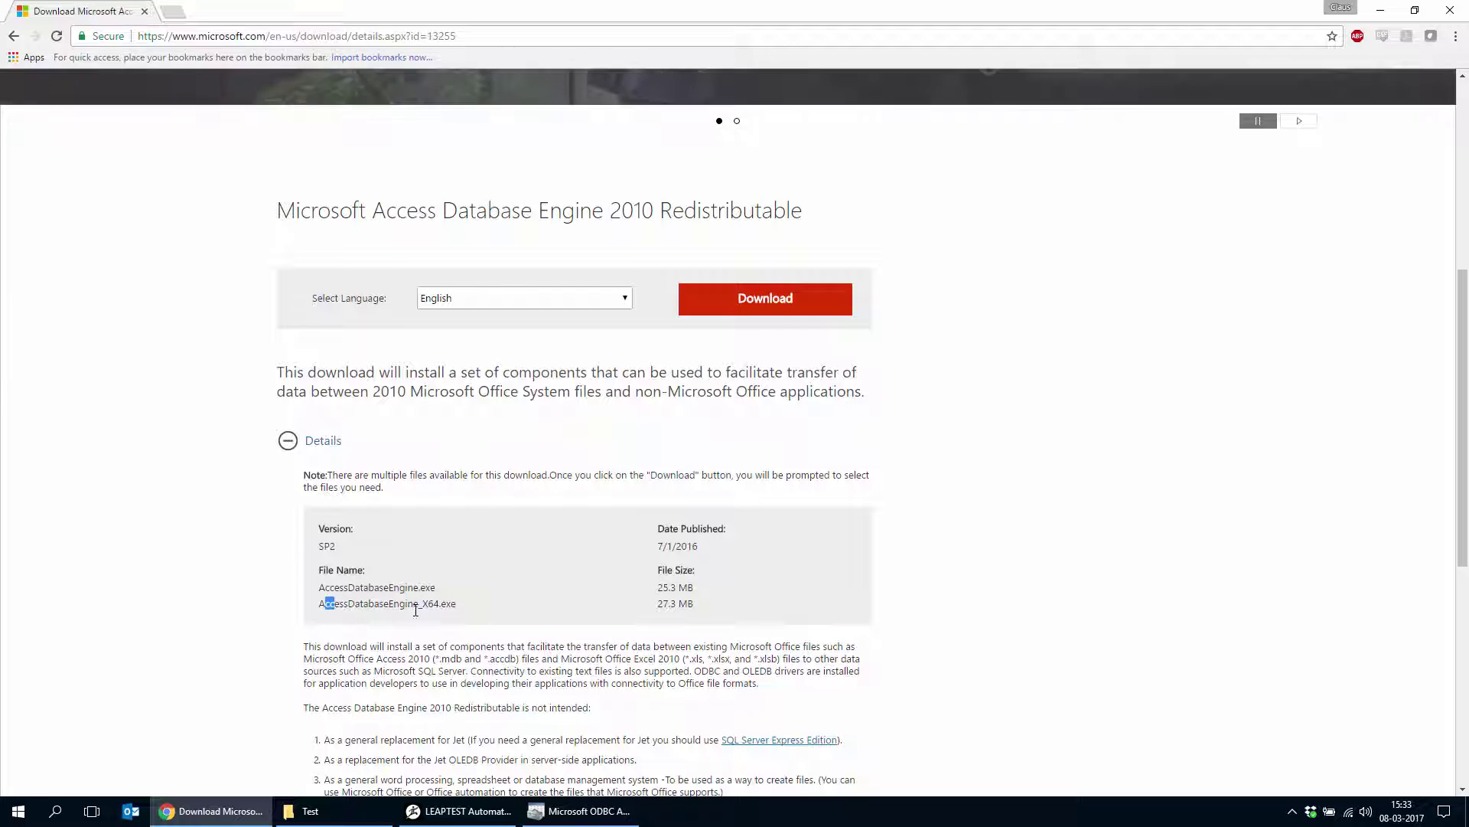
pyautogui.moveTo(325, 604); pyautogui.dragTo(465, 603)
pyautogui.click(476, 609)
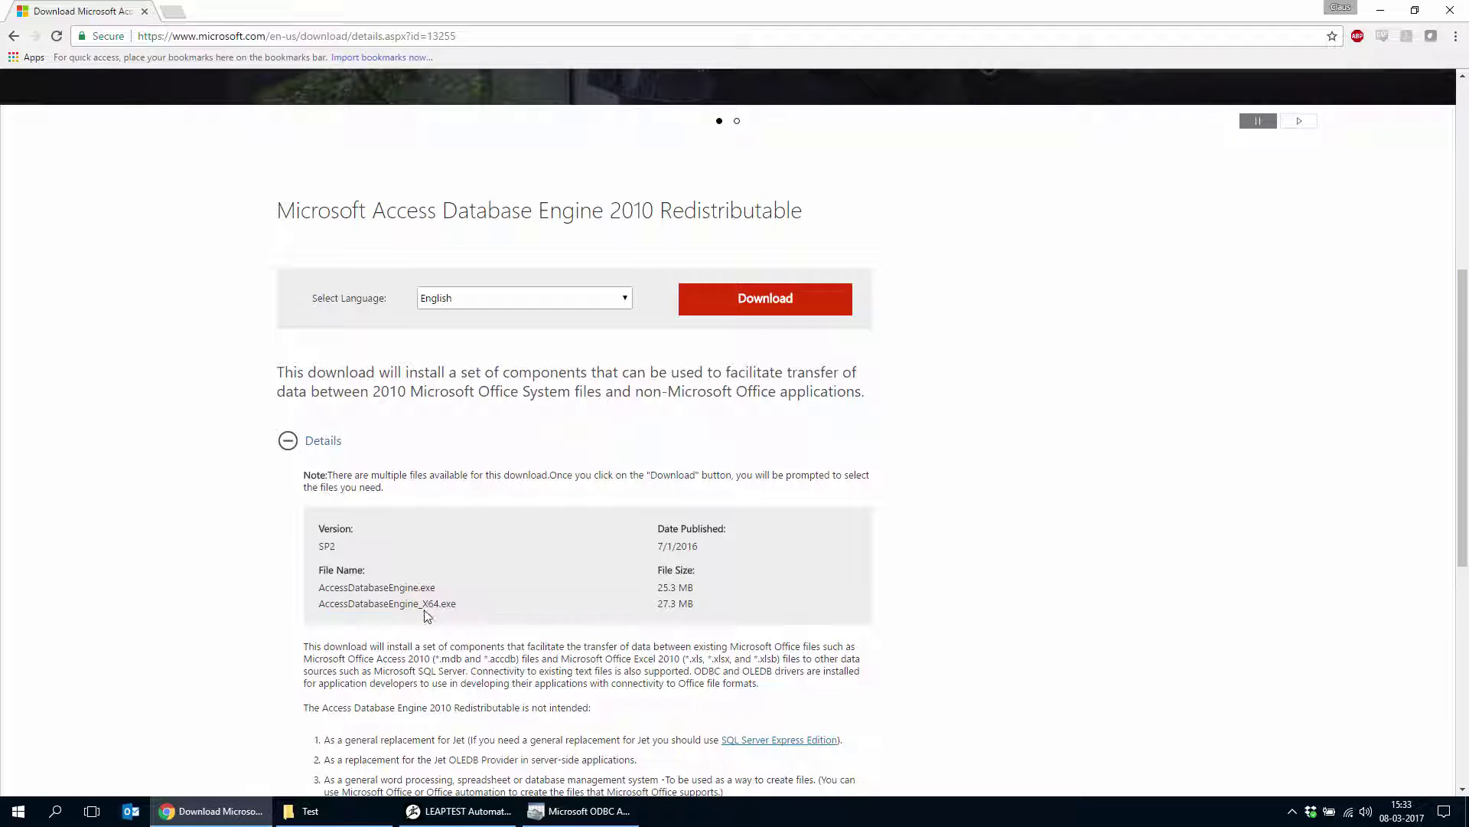
# Download AccessDatabaseEngine_X64.exe and close the browser.
pyautogui.click(742, 306)
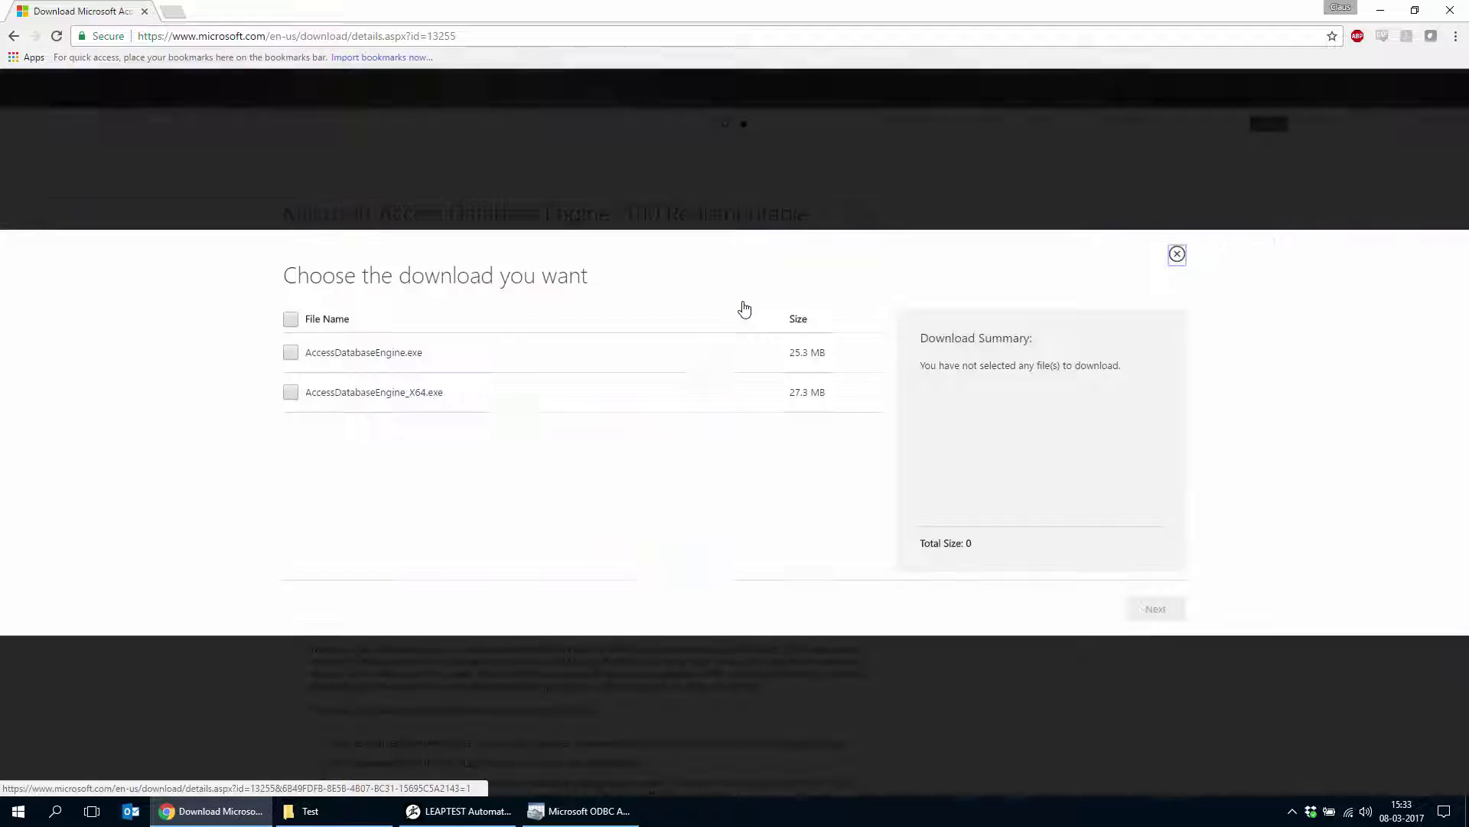
pyautogui.click(291, 393)
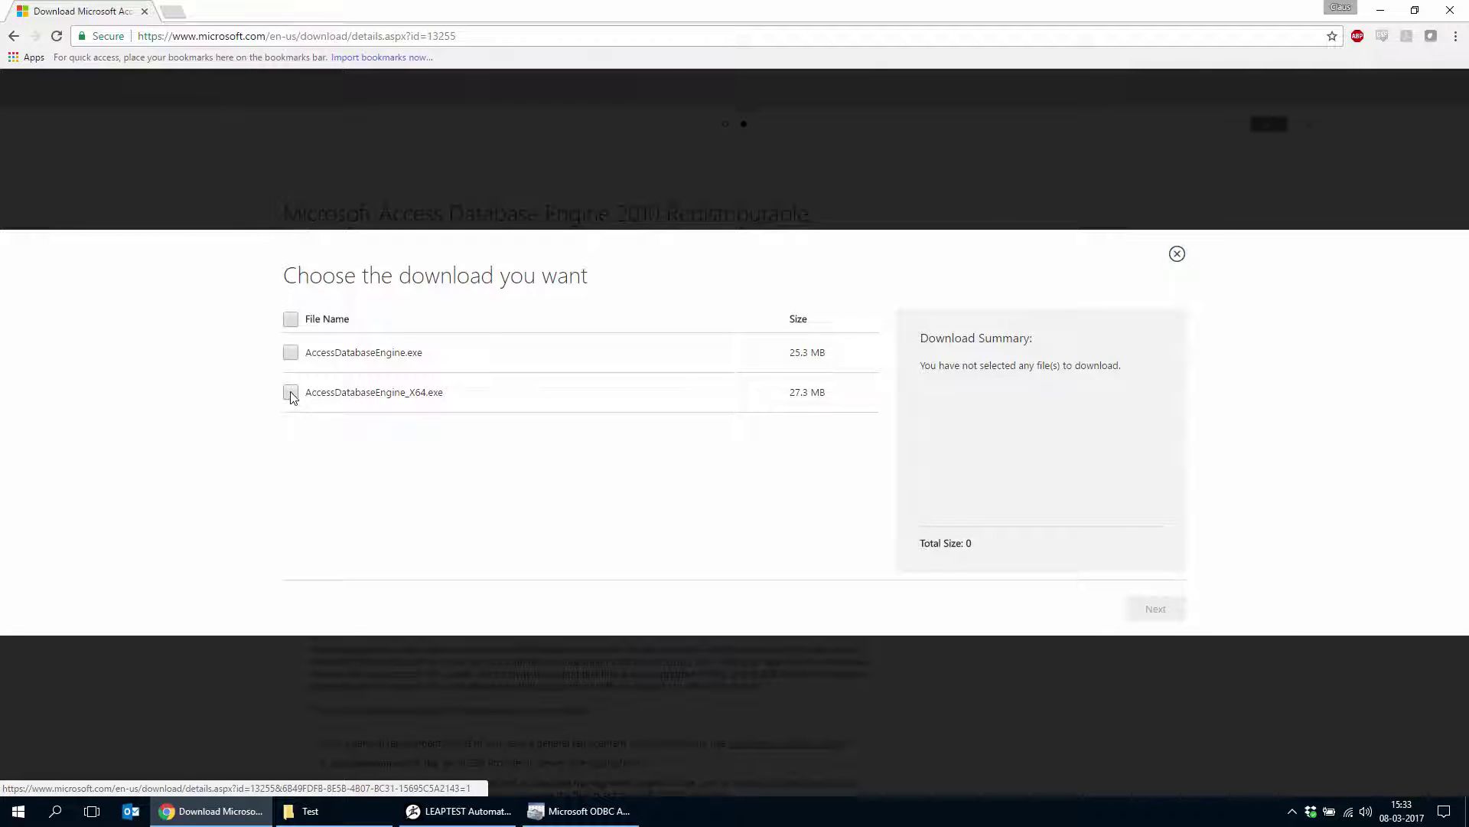
pyautogui.click(1155, 610)
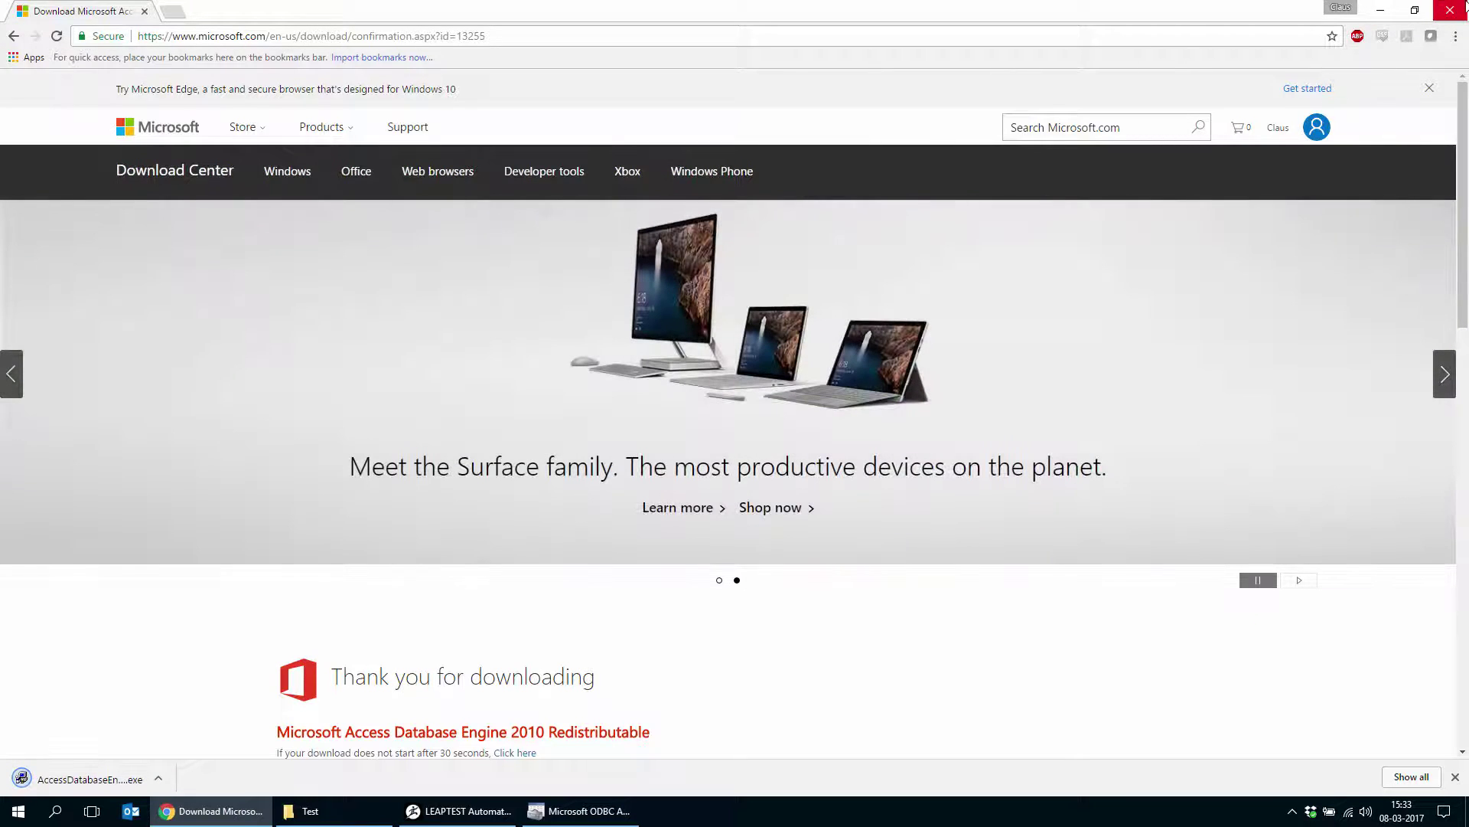
pyautogui.click(1464, 8)
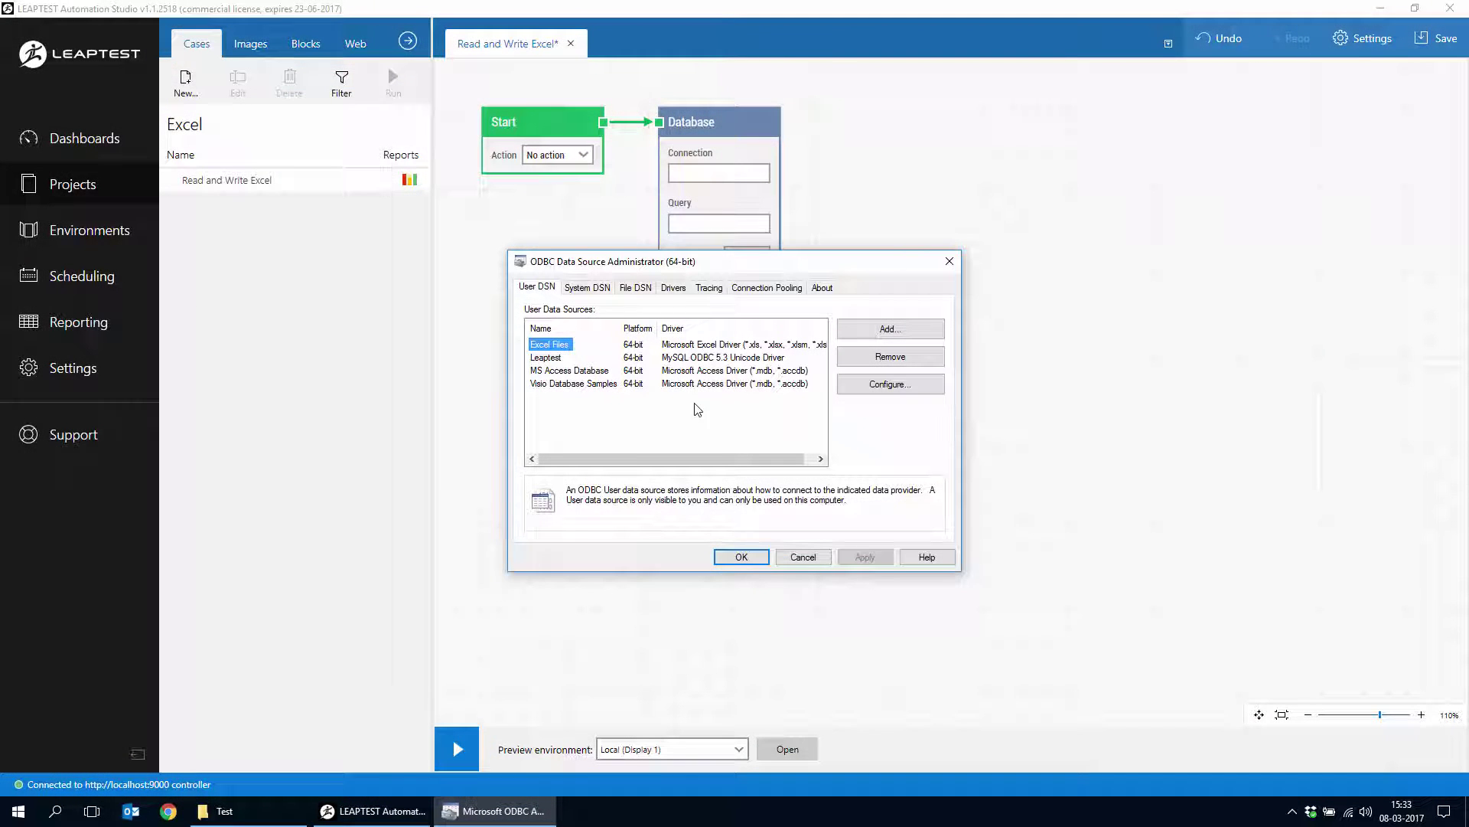
# Start a new user data source in the ODBC Data Source Administrator using the Microsoft Excel Driver (*.xls, *.xlsx, *.xlsm, *.xlsb).
pyautogui.moveTo(739, 263); pyautogui.dragTo(749, 294)
pyautogui.click(900, 360)
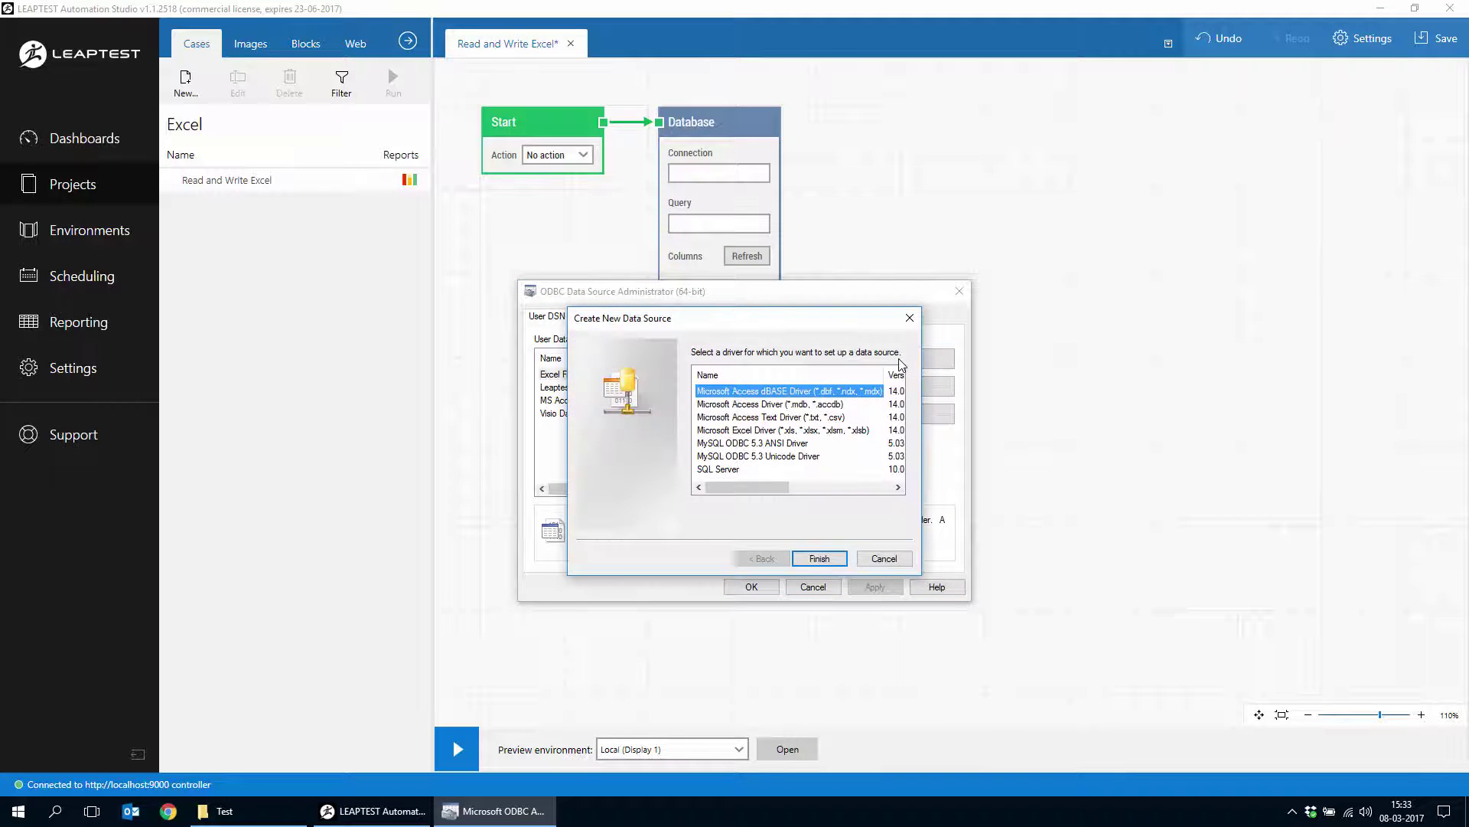
pyautogui.click(804, 431)
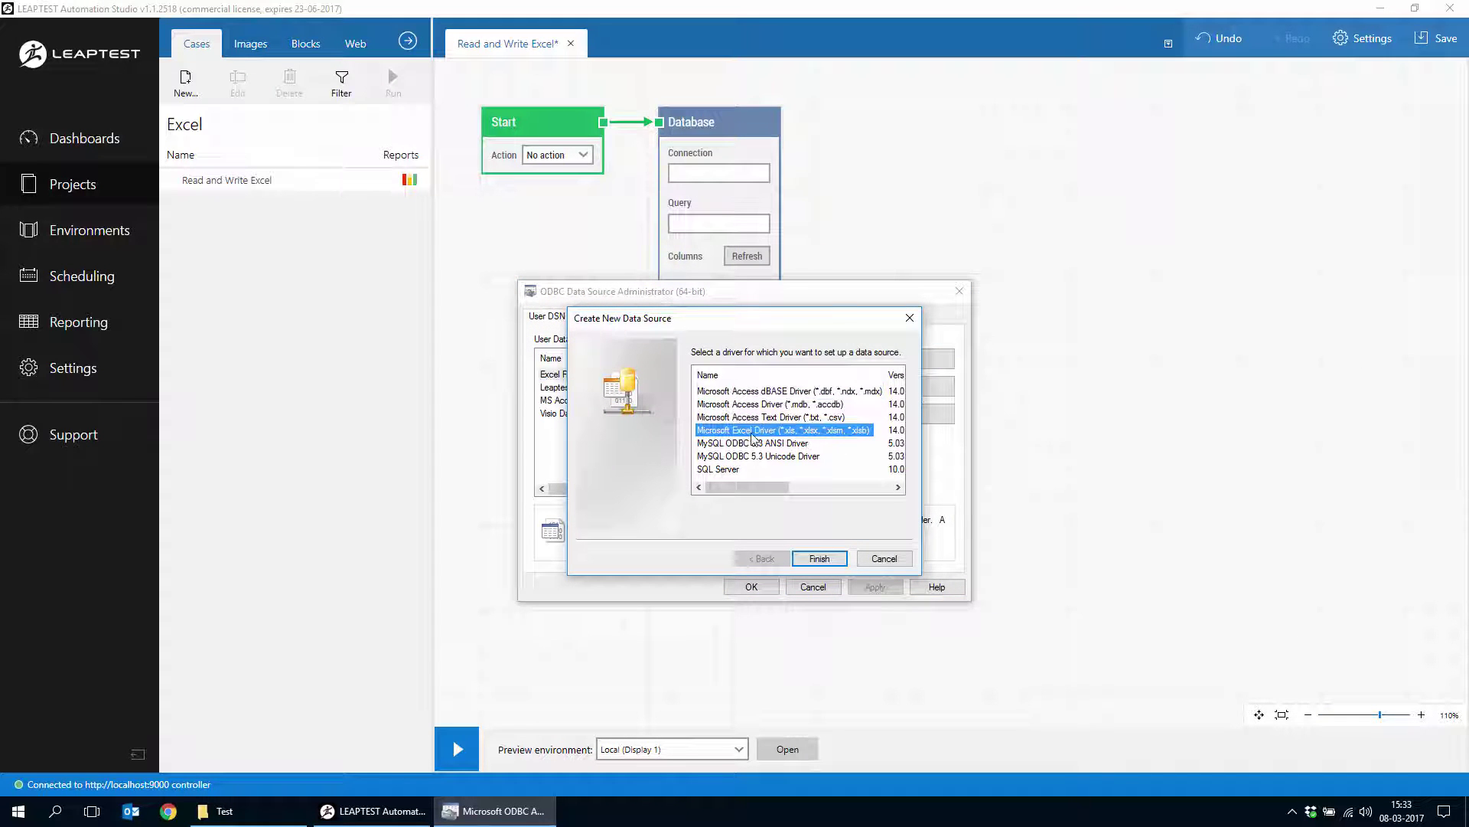
pyautogui.click(820, 560)
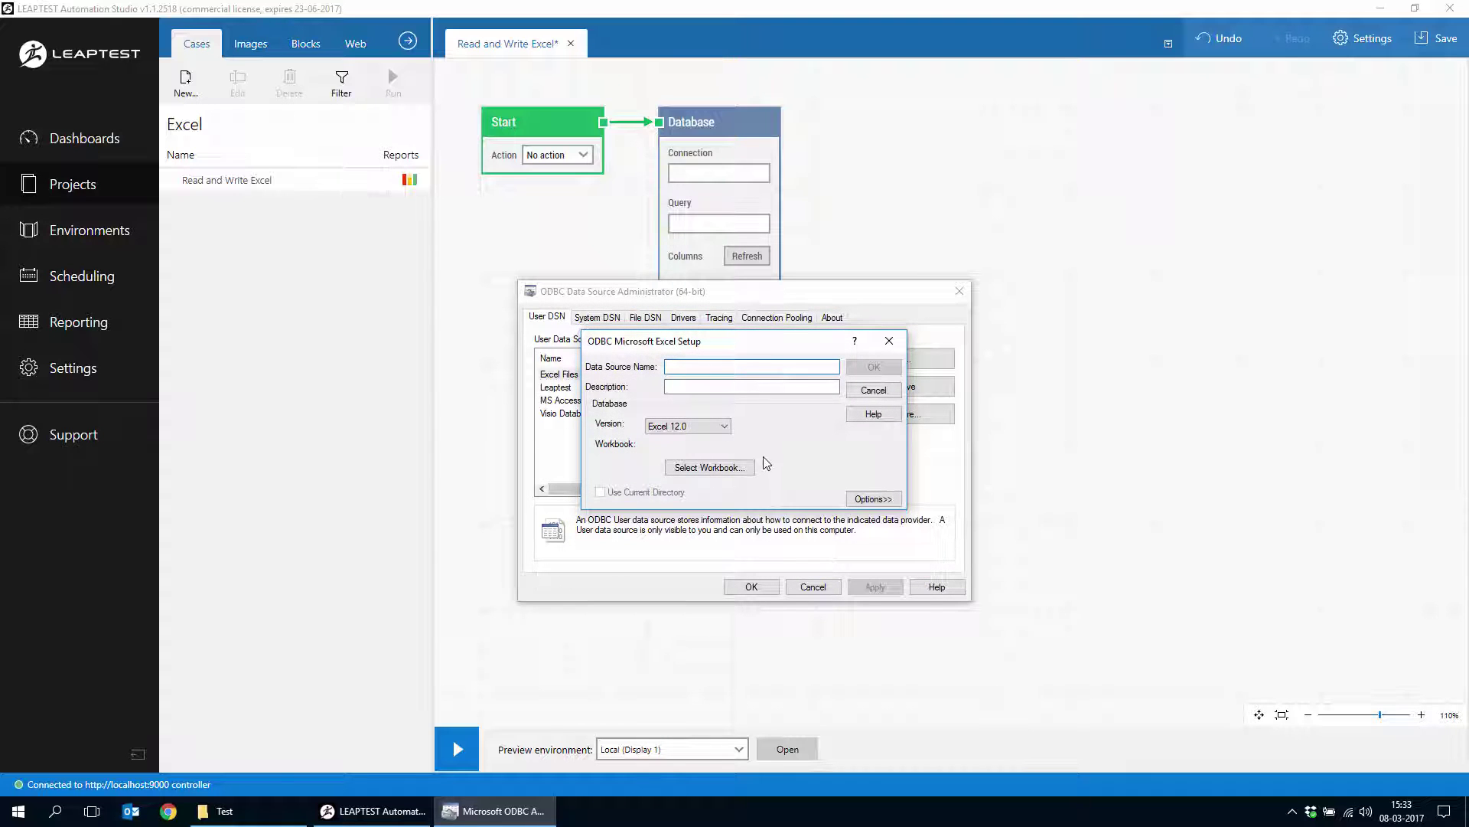
# Name the data source MyExcel and select C:\Test\names.xlsx as its workbook.
pyautogui.write('MyExcel')
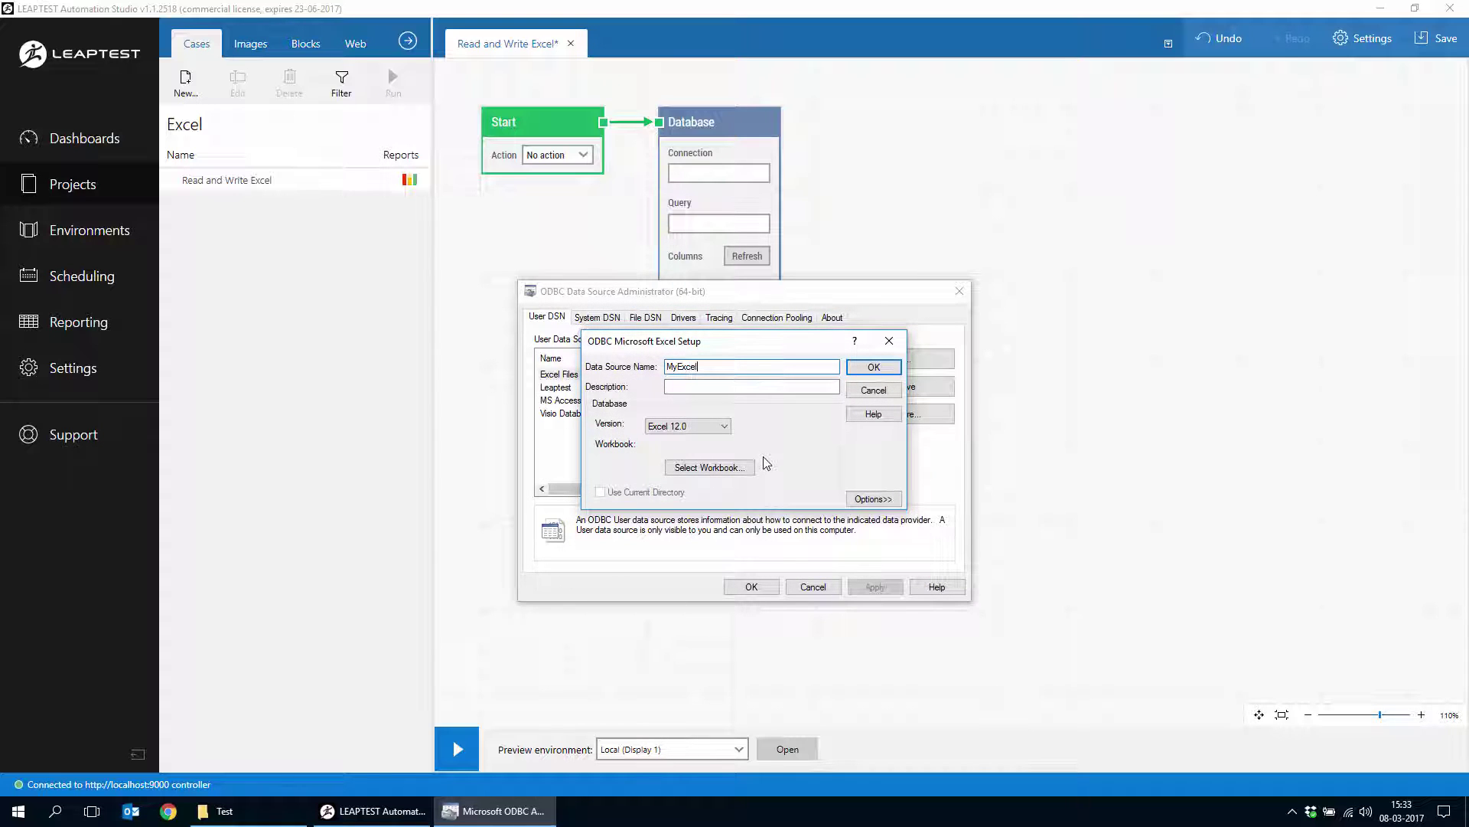
pyautogui.click(719, 469)
pyautogui.doubleClick(742, 404)
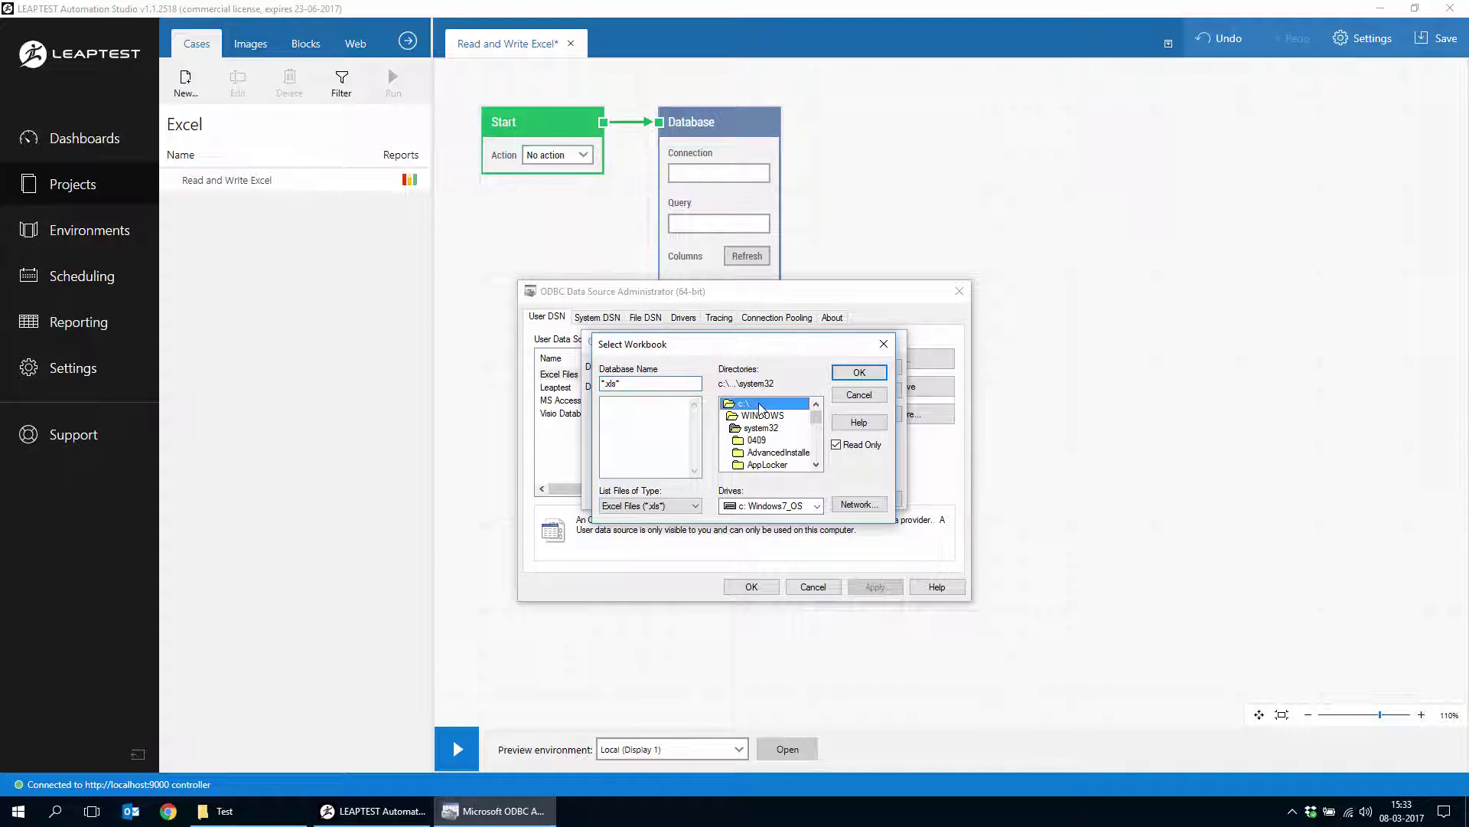
pyautogui.scroll(-2, 765, 440)
pyautogui.scroll(-3, 771, 445)
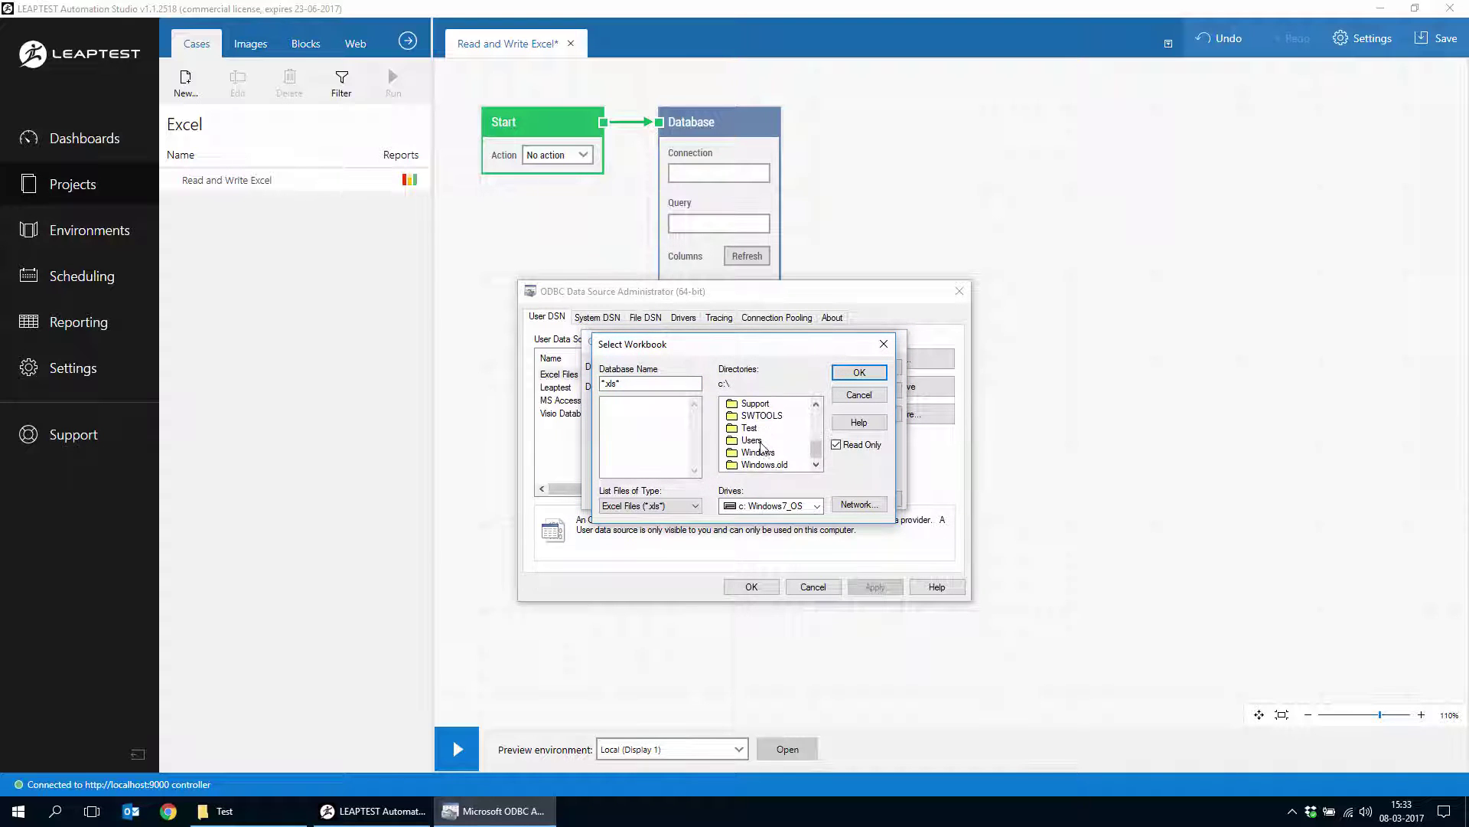
pyautogui.doubleClick(745, 435)
pyautogui.click(623, 403)
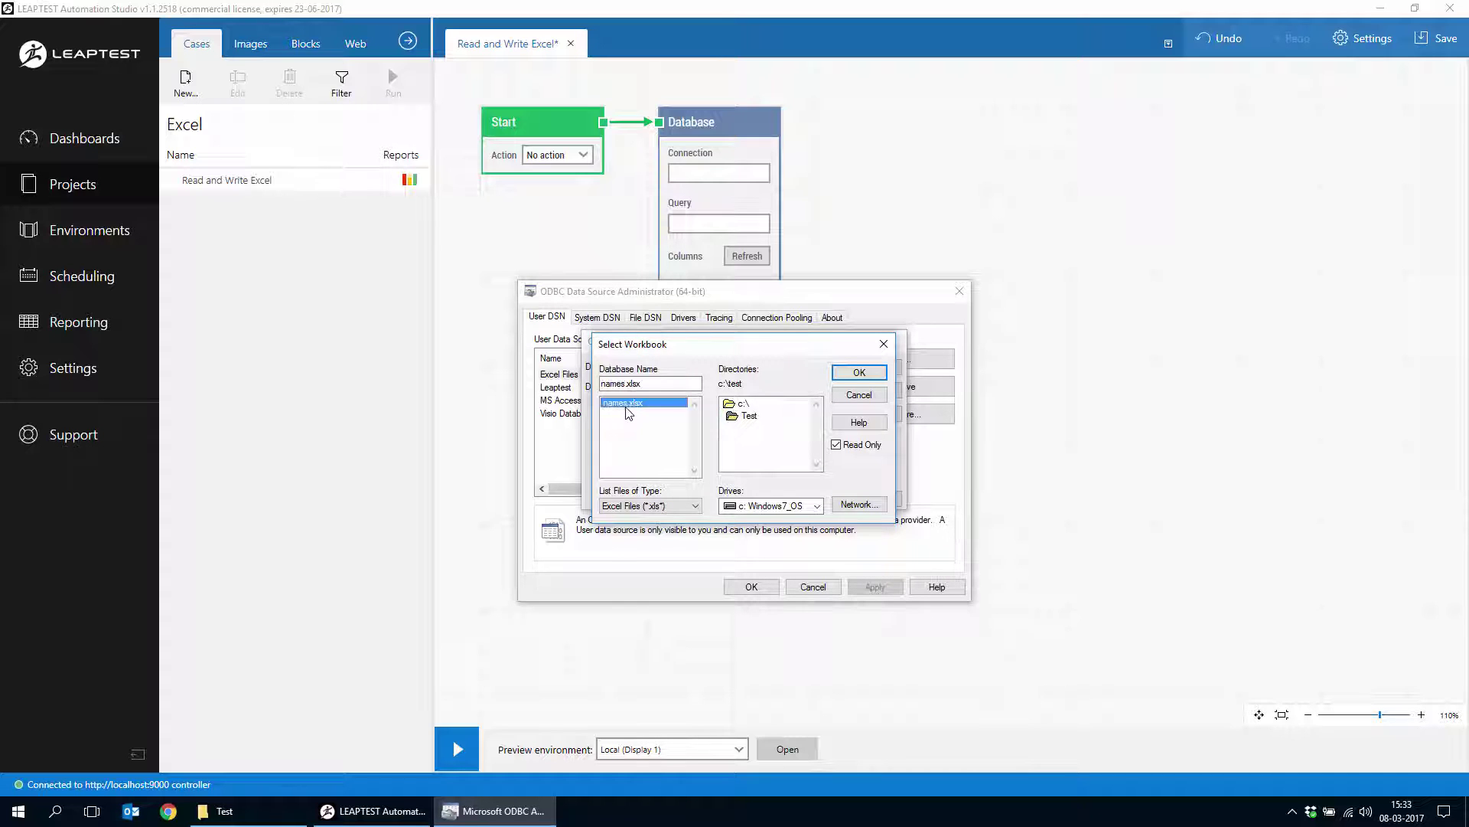
pyautogui.click(868, 375)
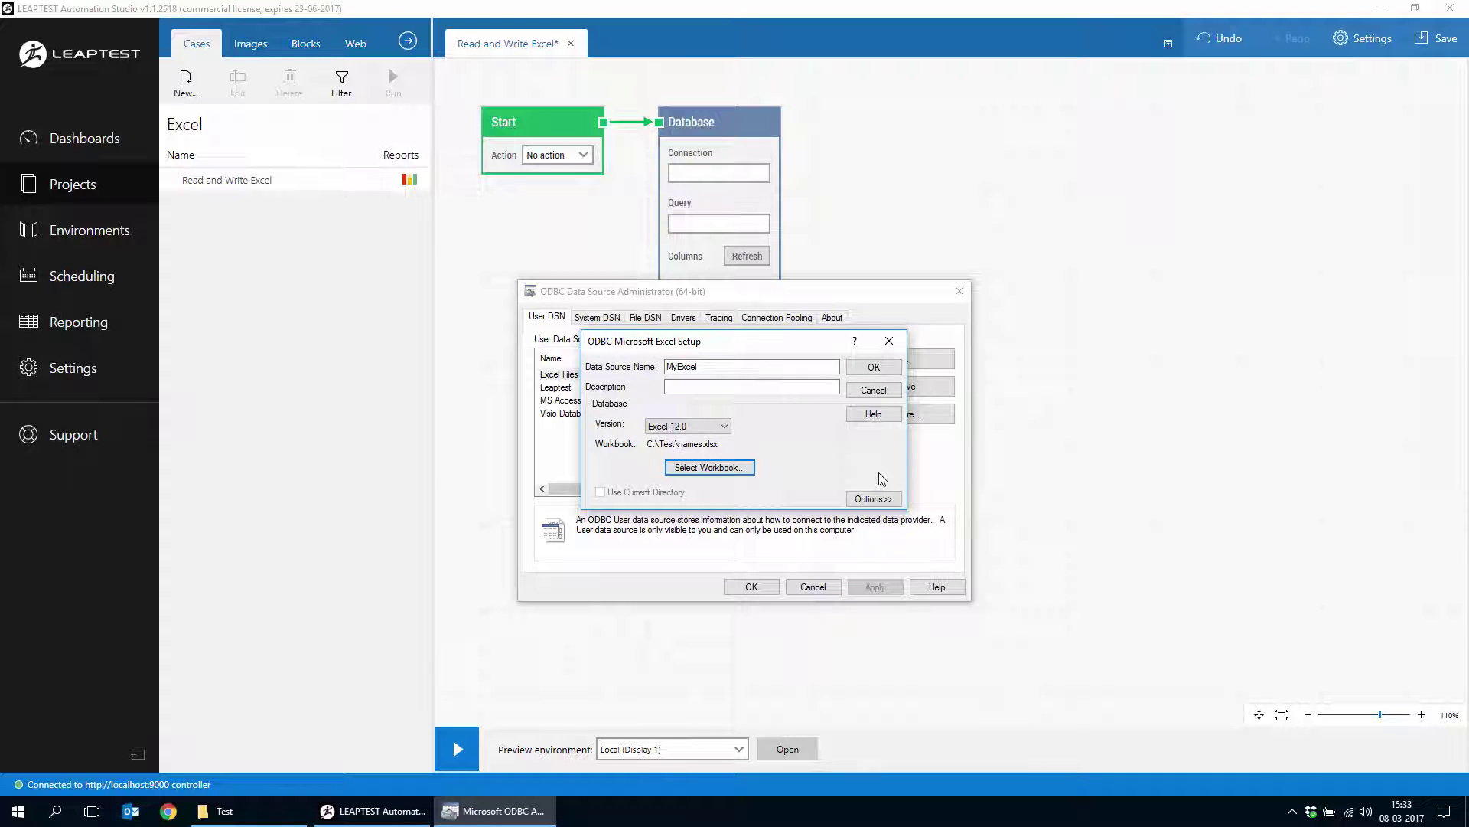
# Turn off Read Only in the MyExcel data source's driver options, save it, and close the ODBC Data Source Administrator.
pyautogui.click(878, 499)
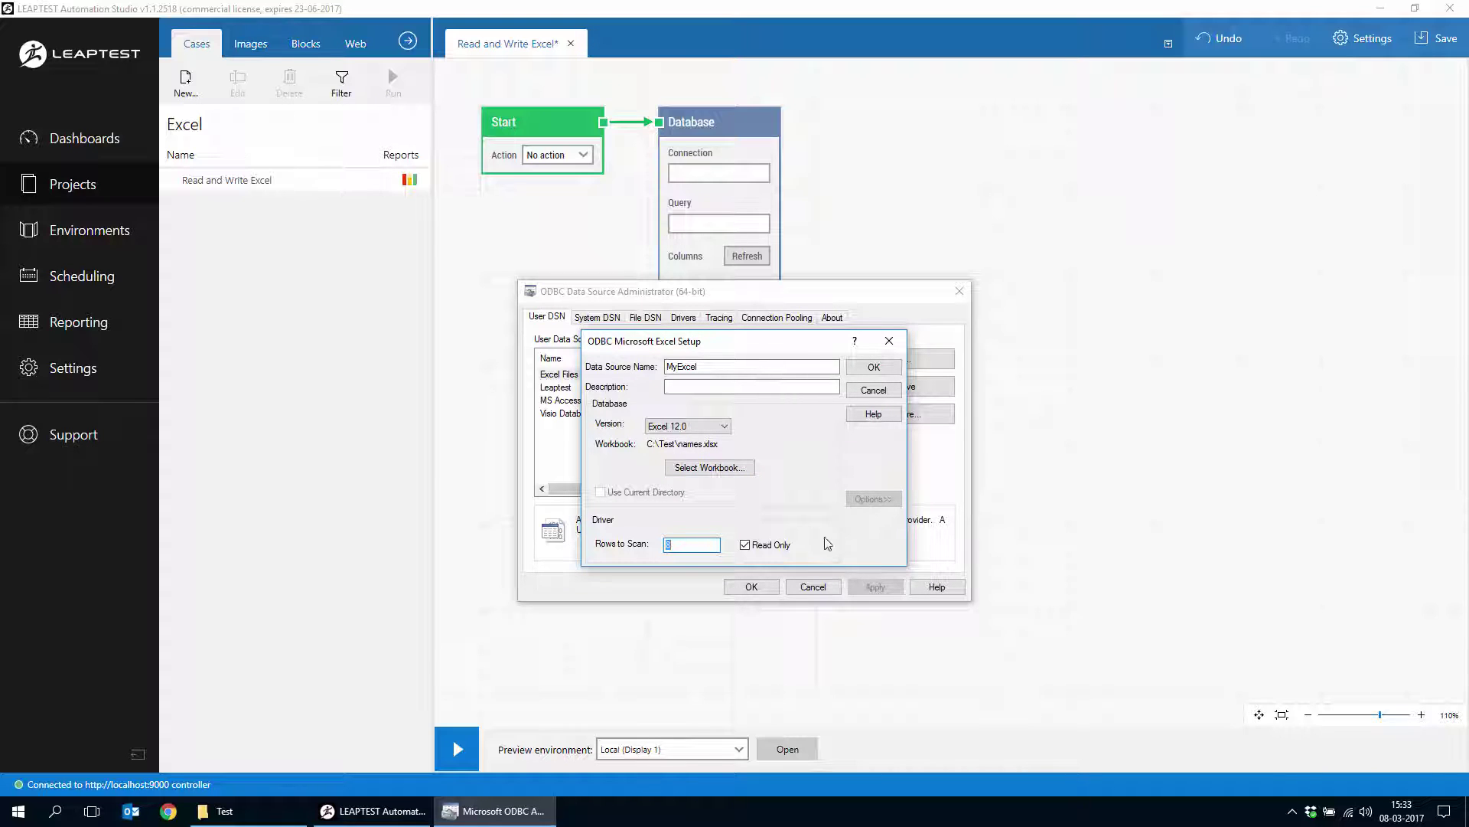
pyautogui.click(745, 548)
pyautogui.click(875, 367)
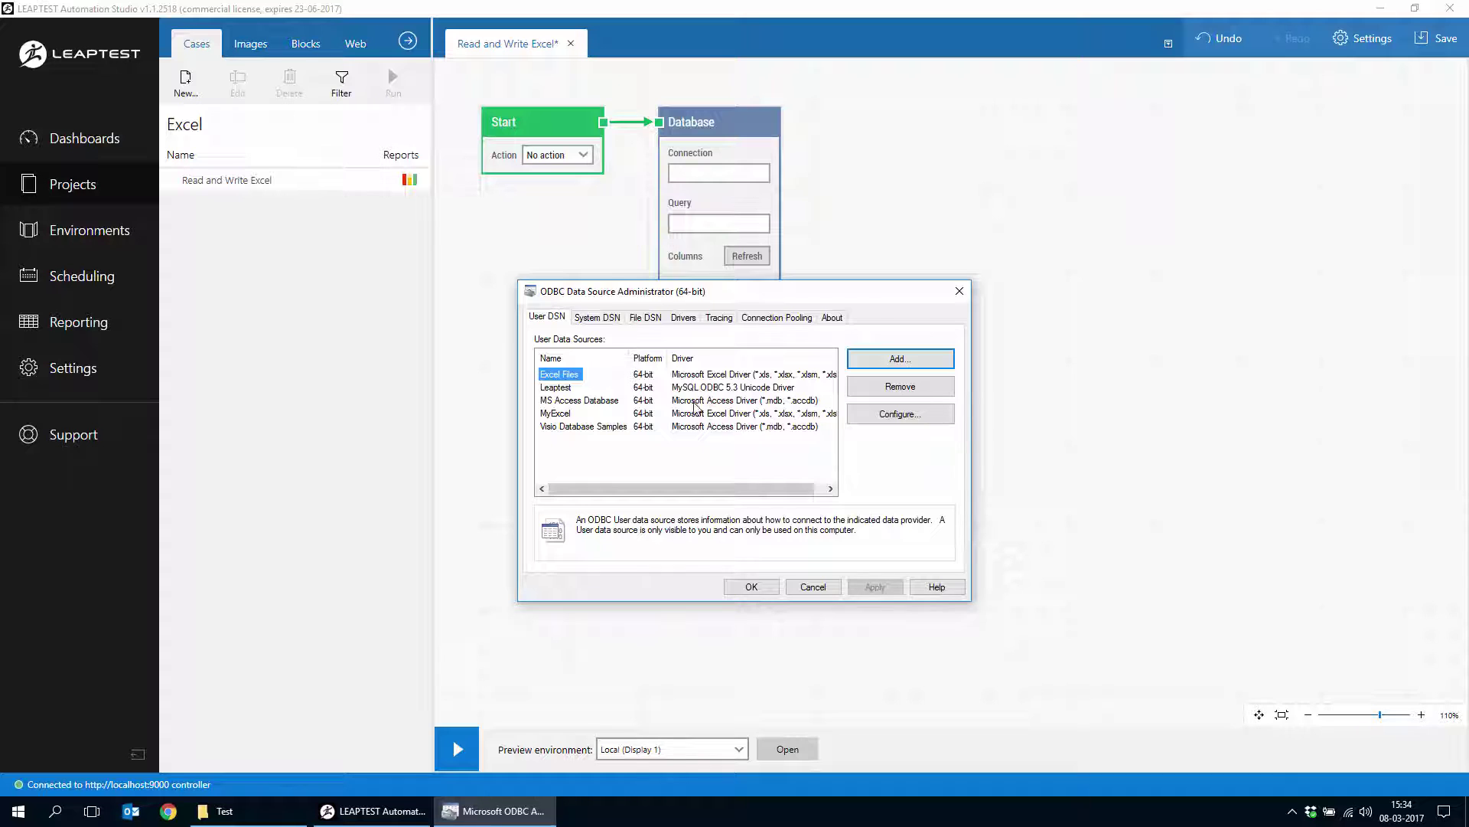
pyautogui.click(551, 413)
pyautogui.click(747, 587)
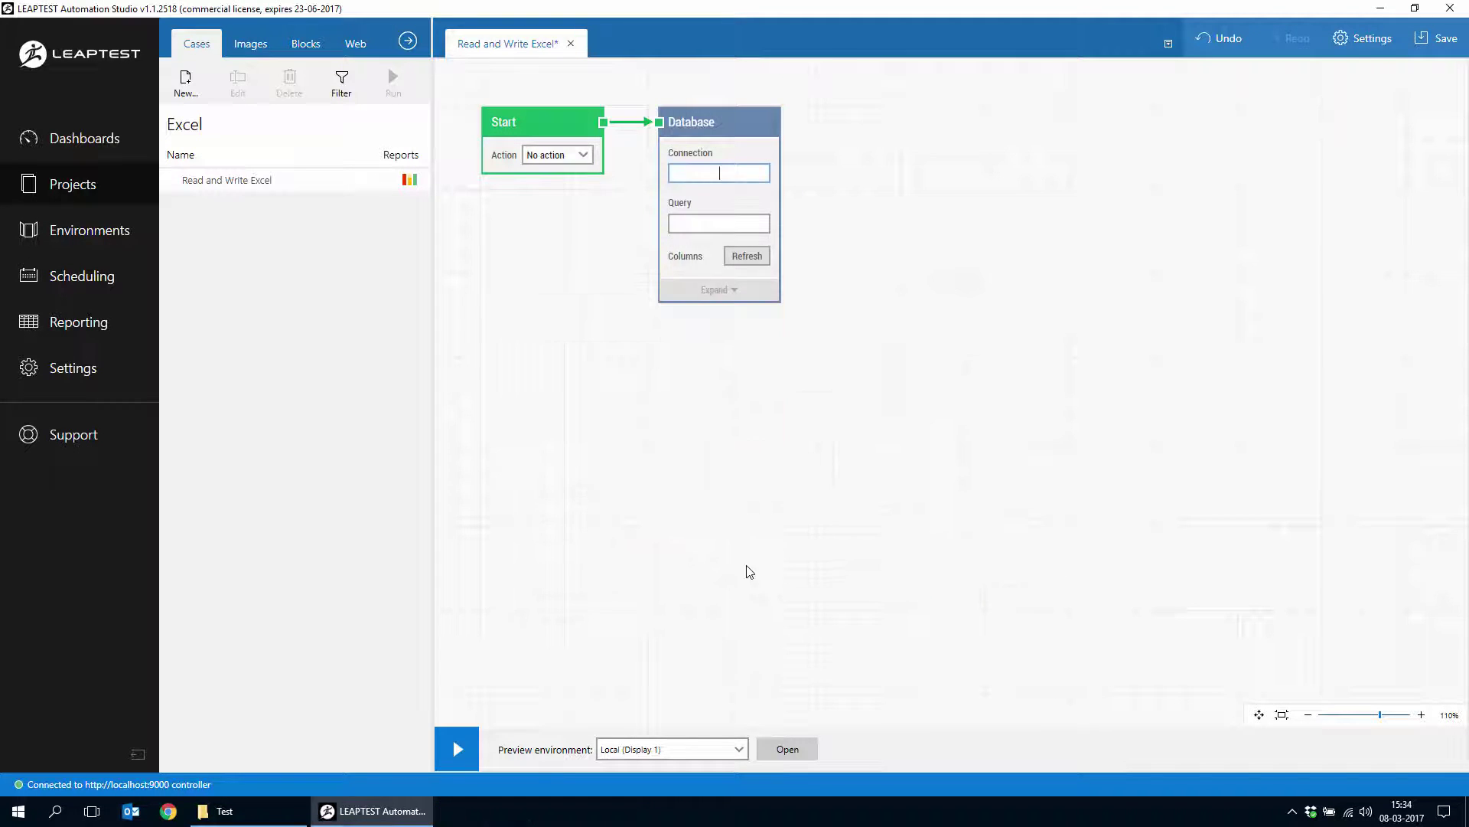
# Set the Database block's connection to MyExcel and its query to SELECT * FROM [Sheet1$], and refresh the columns.
pyautogui.write('MyExcel')
pyautogui.click(713, 224)
pyautogui.write('SELEC')
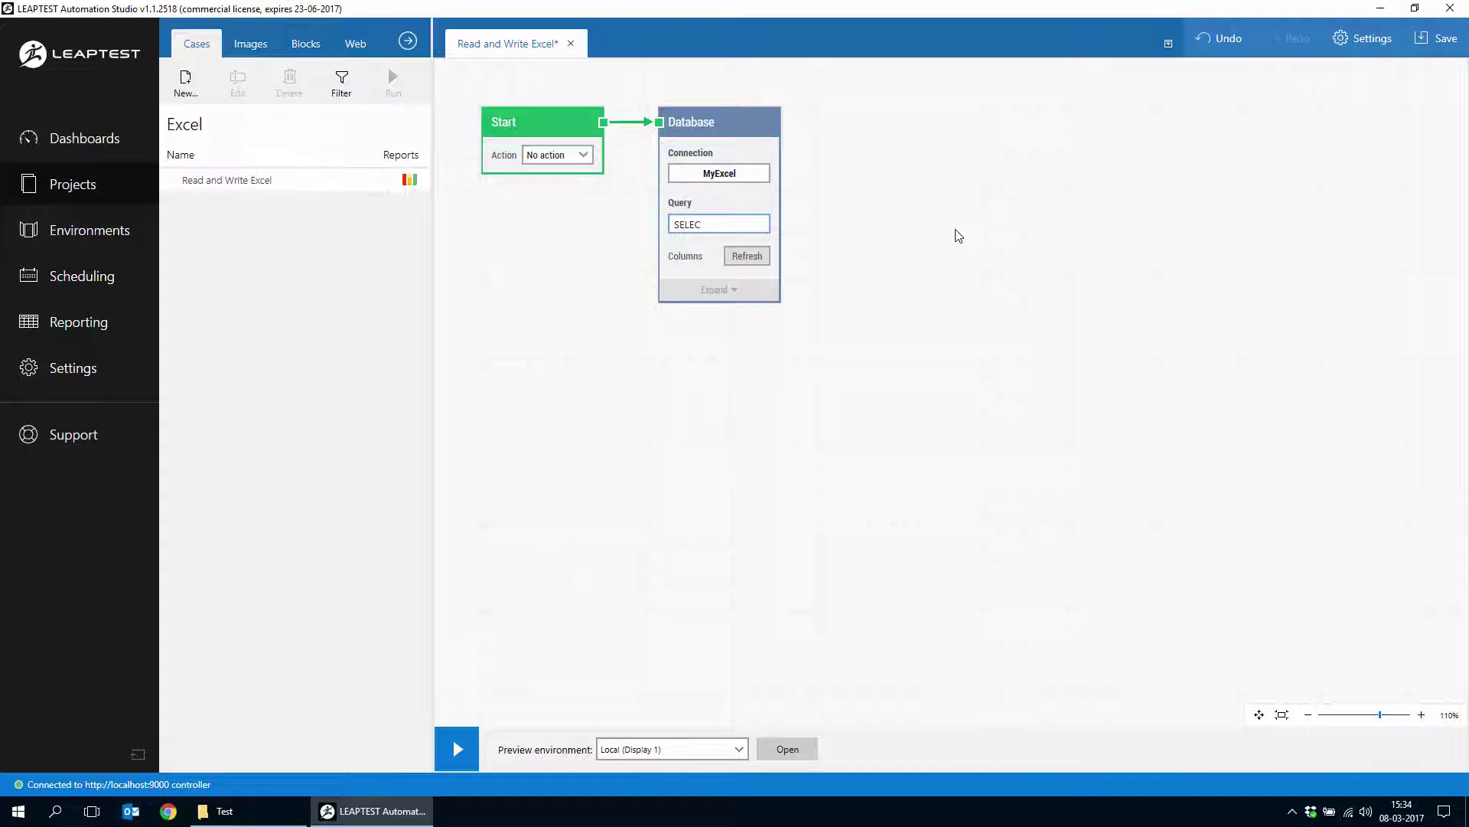
pyautogui.write('T * FROM [Sheet1$')
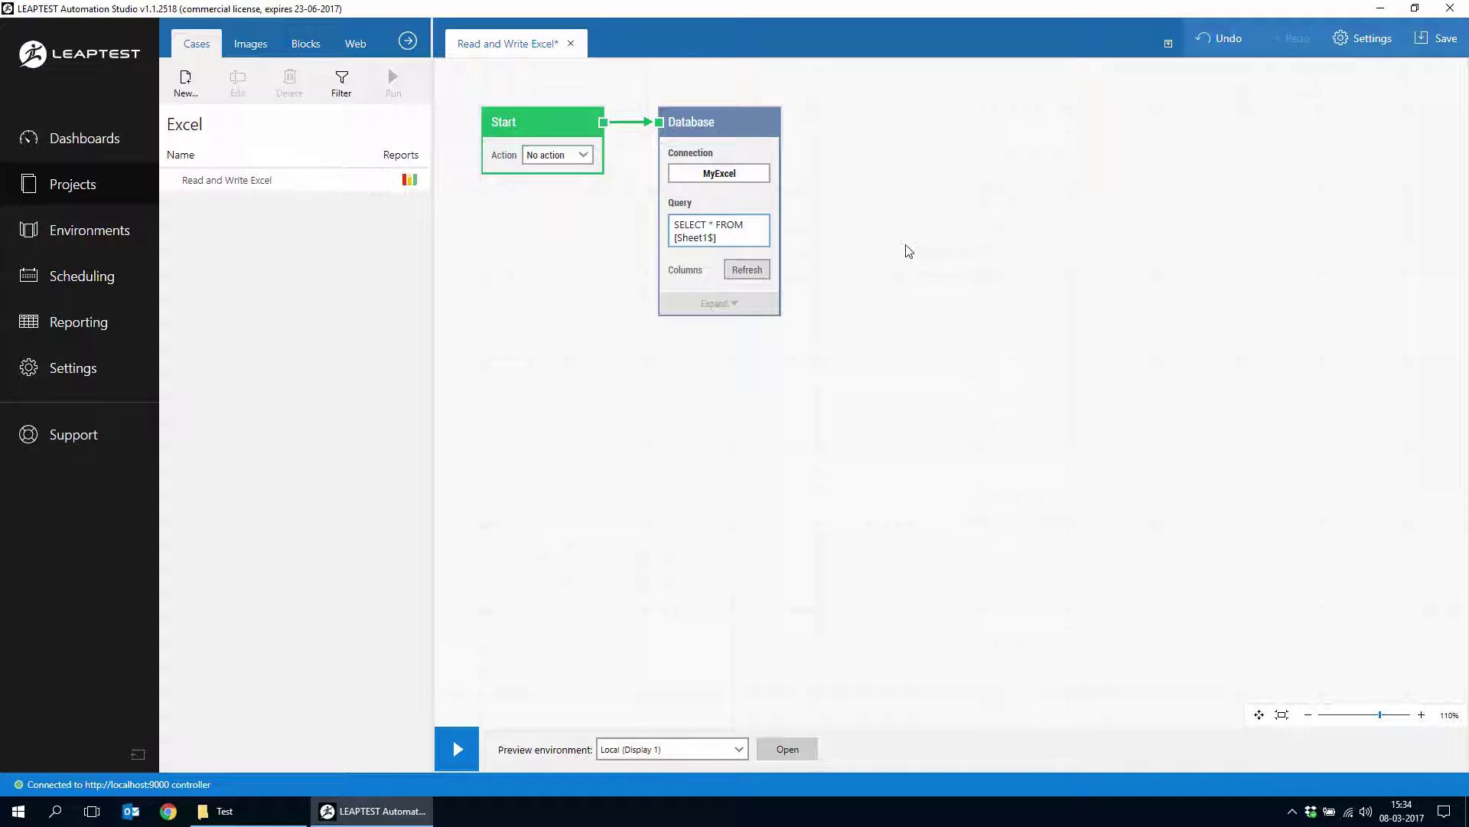
pyautogui.click(747, 271)
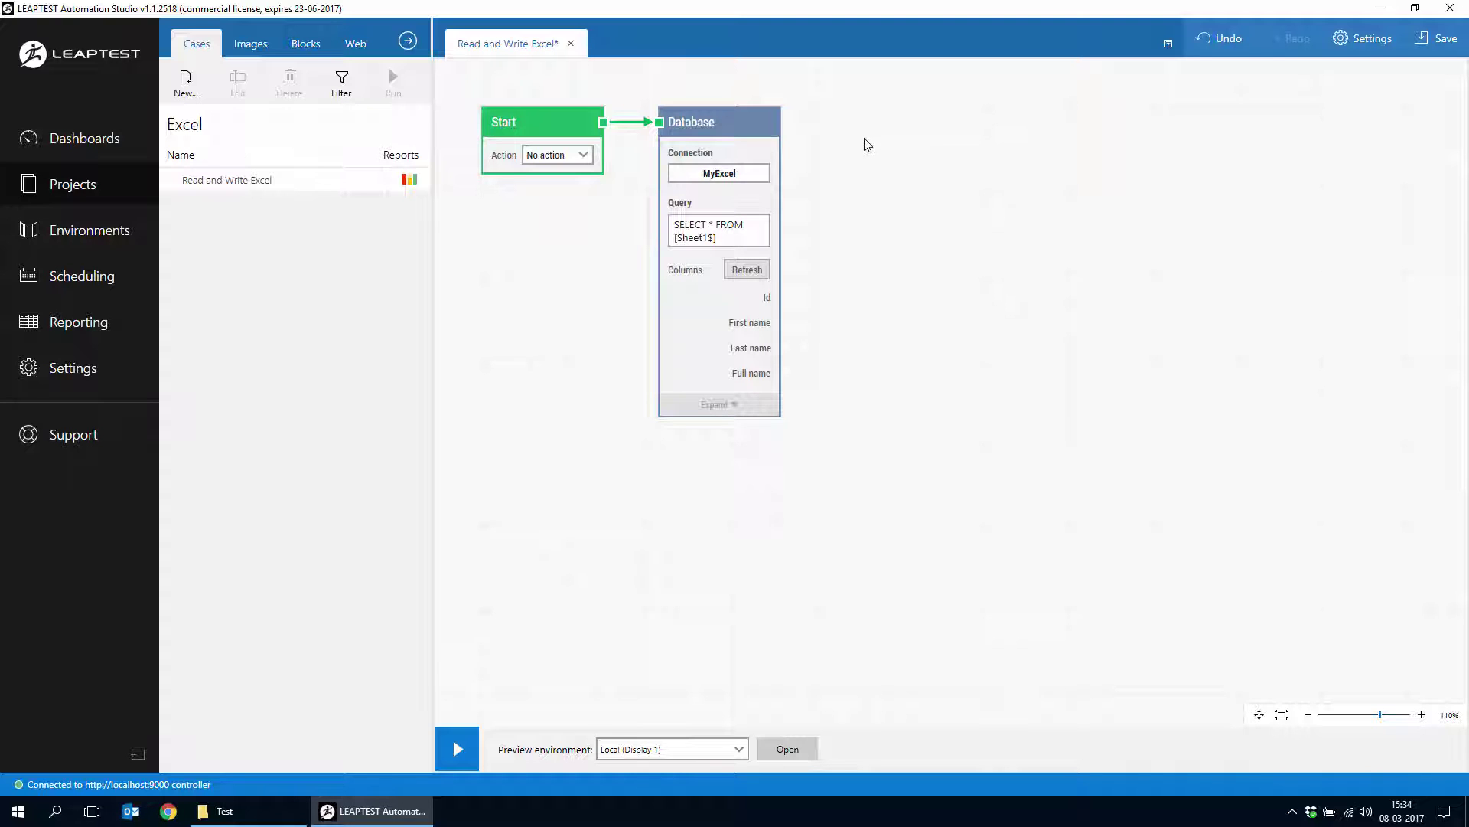
# Add a Log message block following the Database block and feed the First name column into its Message.
pyautogui.moveTo(769, 304)
pyautogui.moveTo(780, 127)
pyautogui.moveTo(780, 124); pyautogui.dragTo(871, 128)
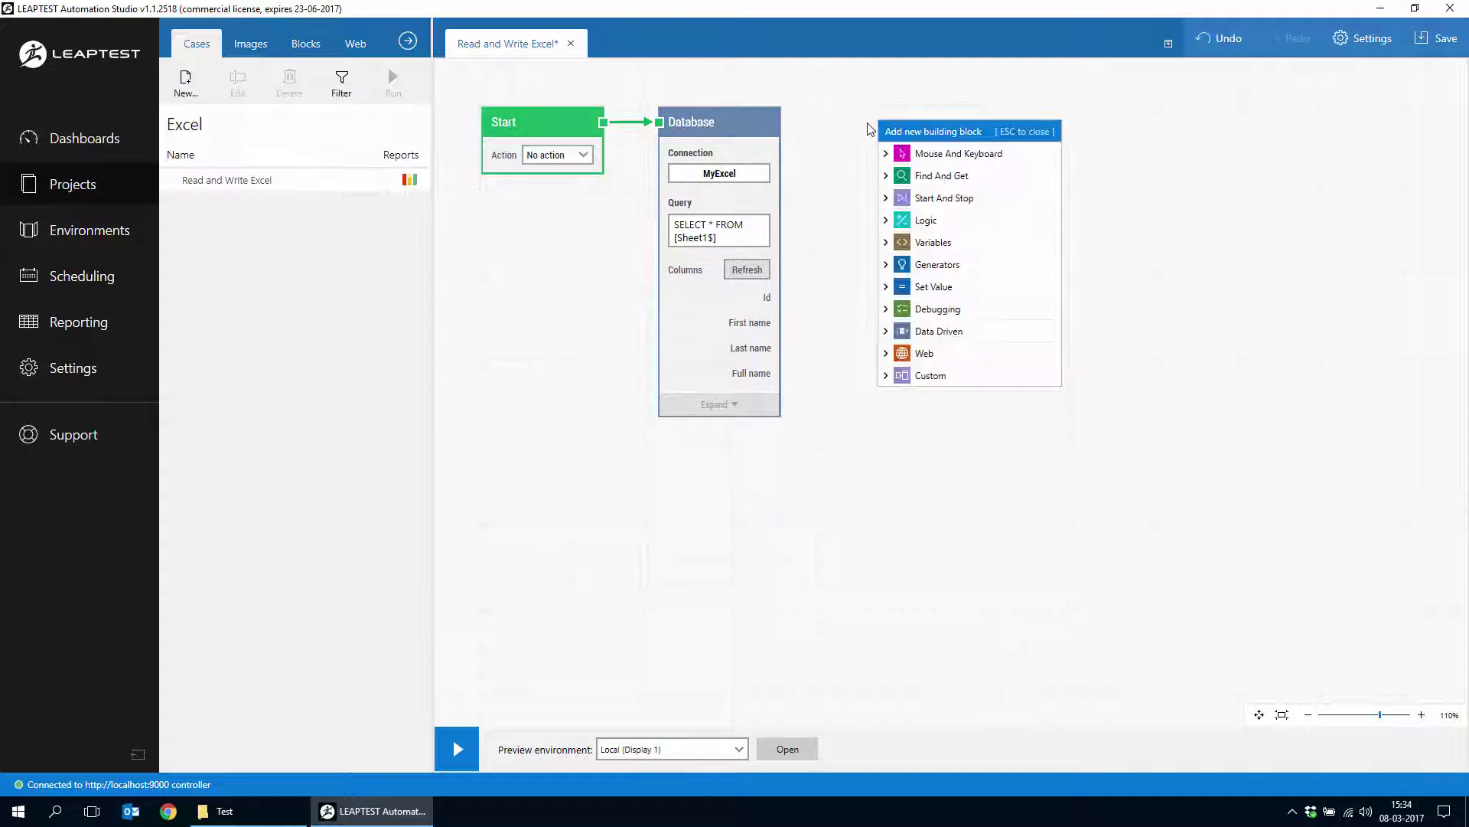
pyautogui.write('Log m')
pyautogui.press('Return')
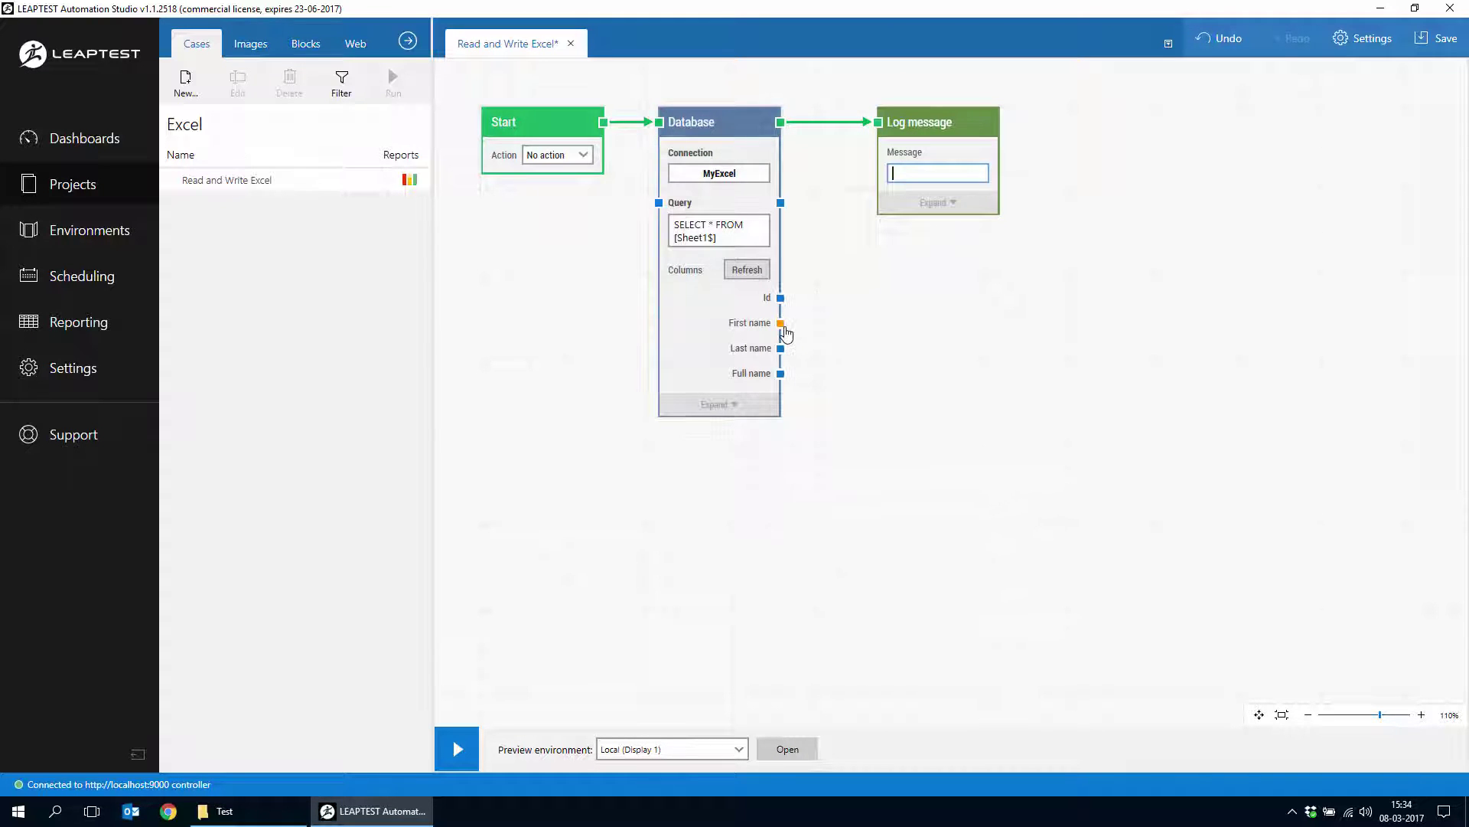
pyautogui.moveTo(780, 323); pyautogui.dragTo(892, 167)
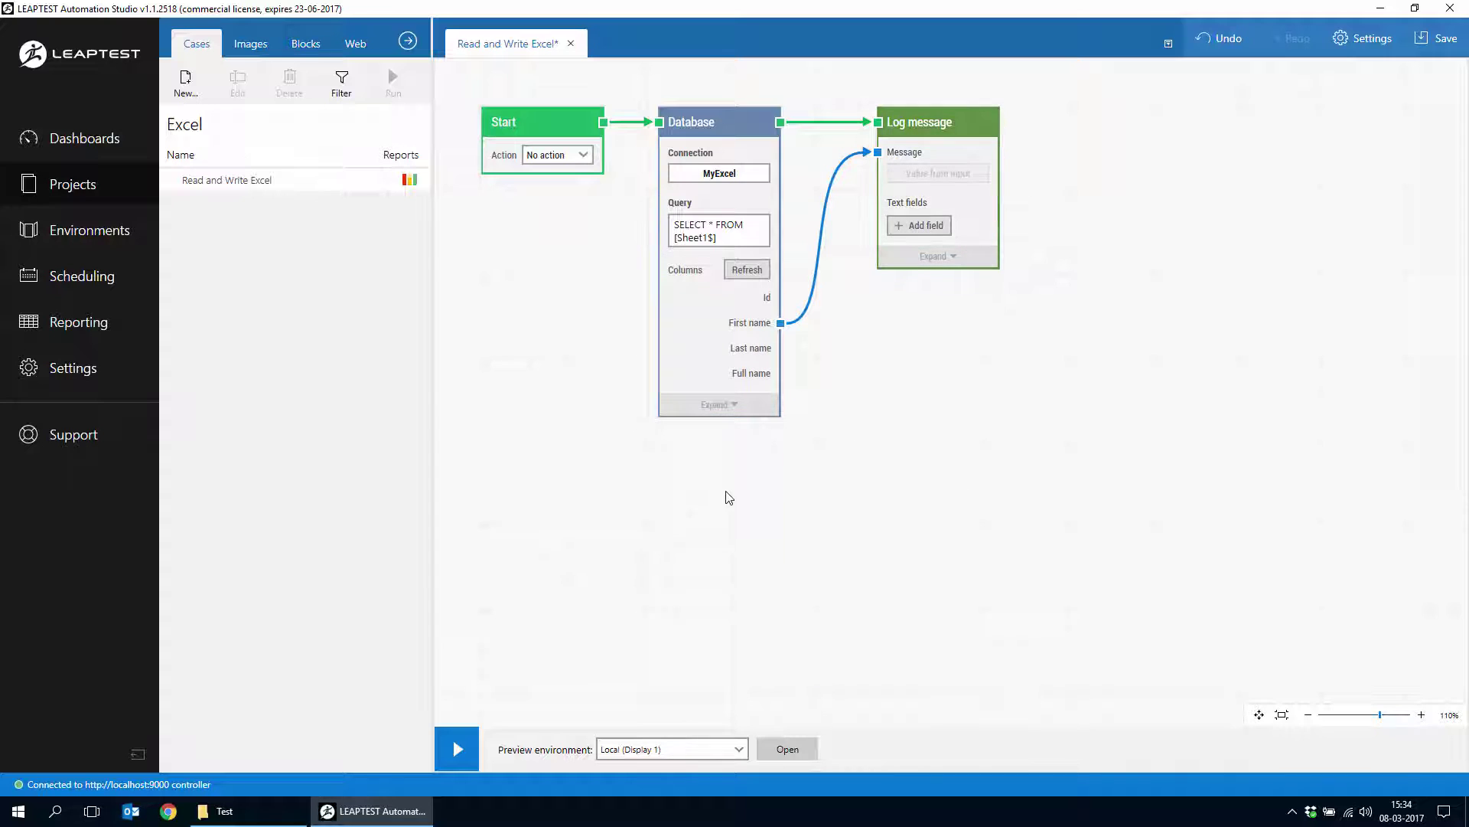
# Expand the Database block and set its row reading method to Iterate.
pyautogui.click(736, 410)
pyautogui.click(727, 463)
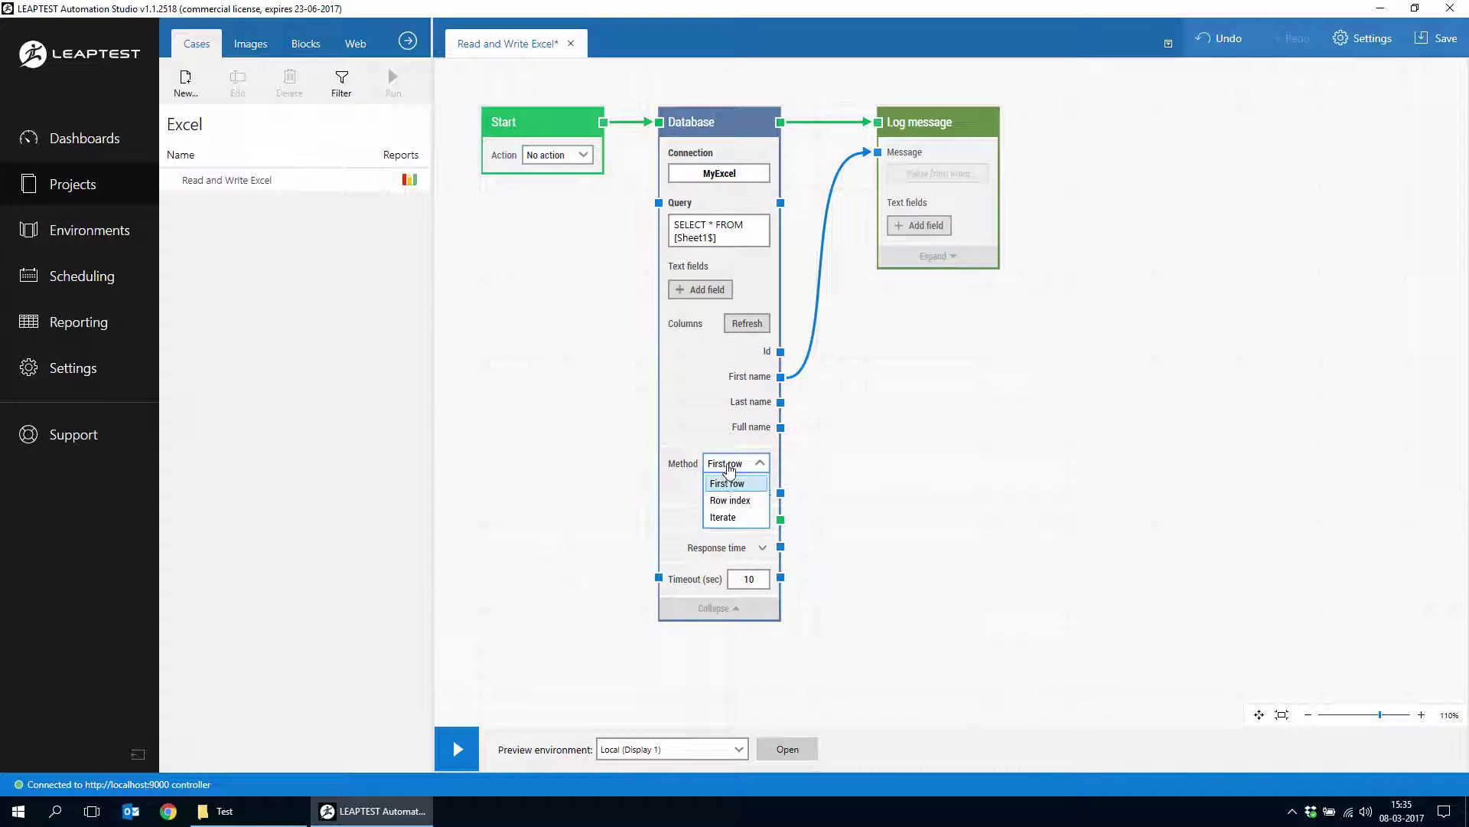
pyautogui.click(731, 521)
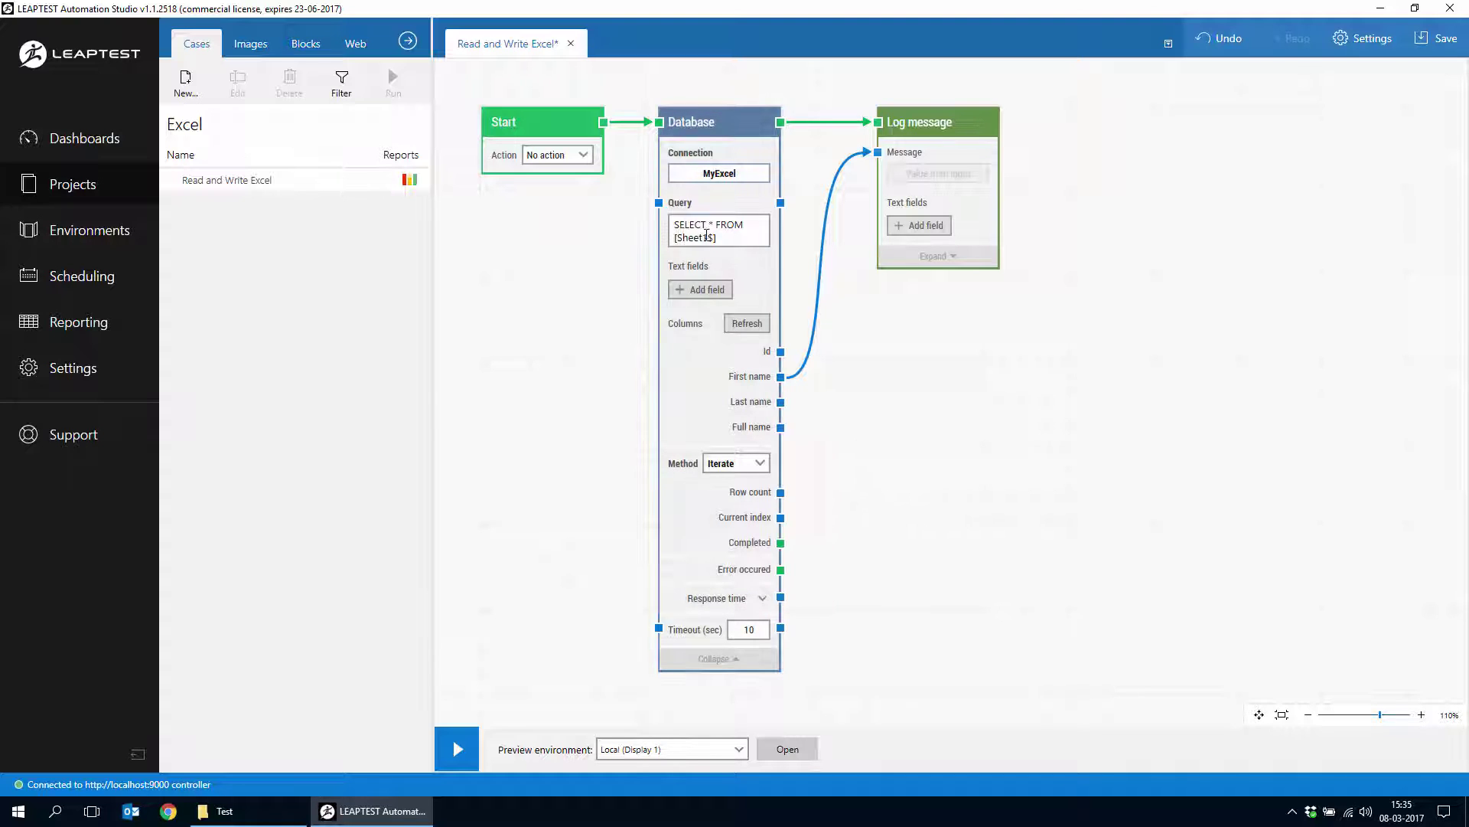
# Run the case in preview, check the first names written to the log, and return to editing.
pyautogui.click(453, 743)
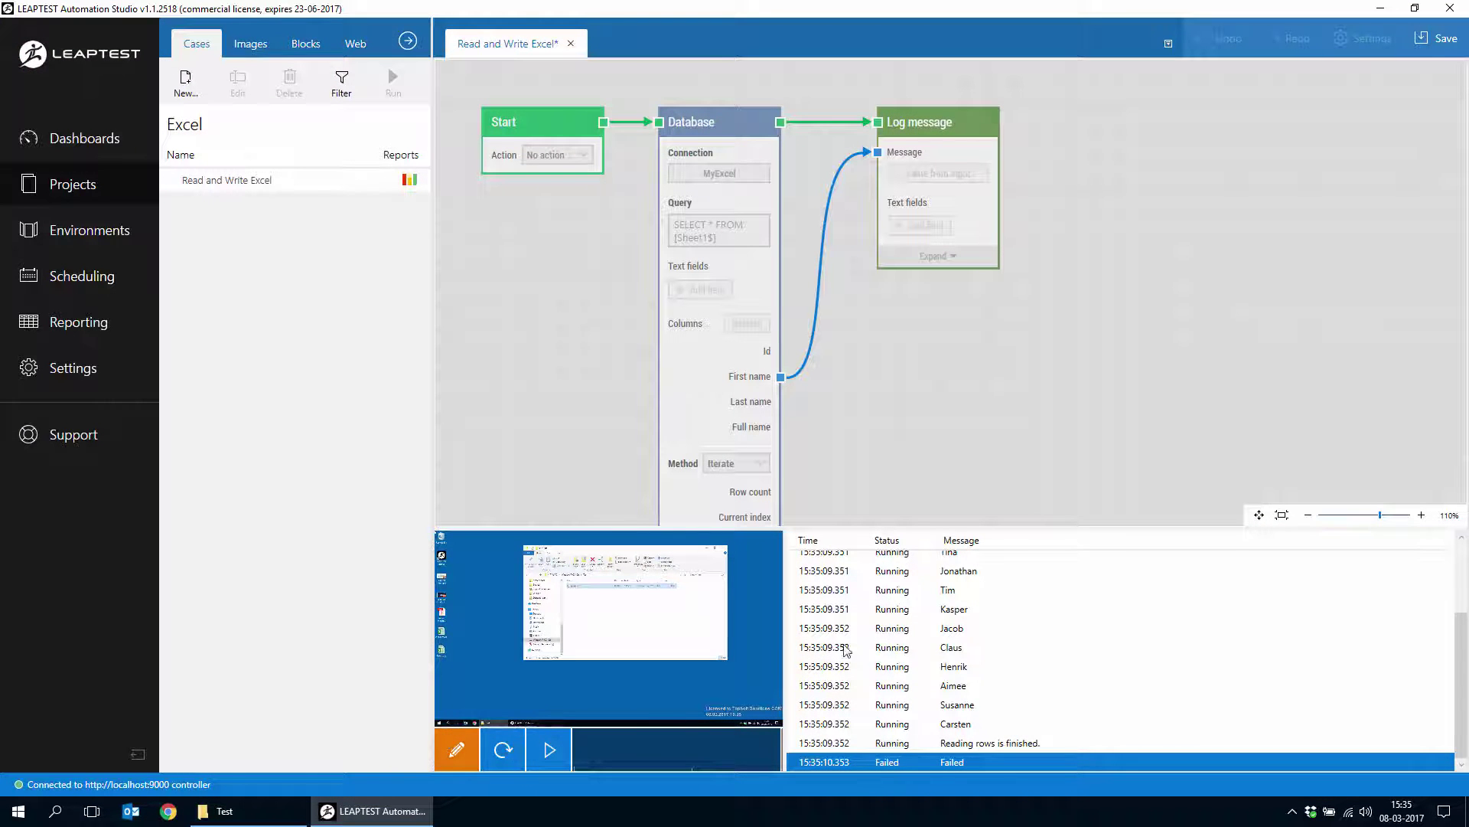
pyautogui.scroll(1, 1003, 666)
pyautogui.click(969, 588)
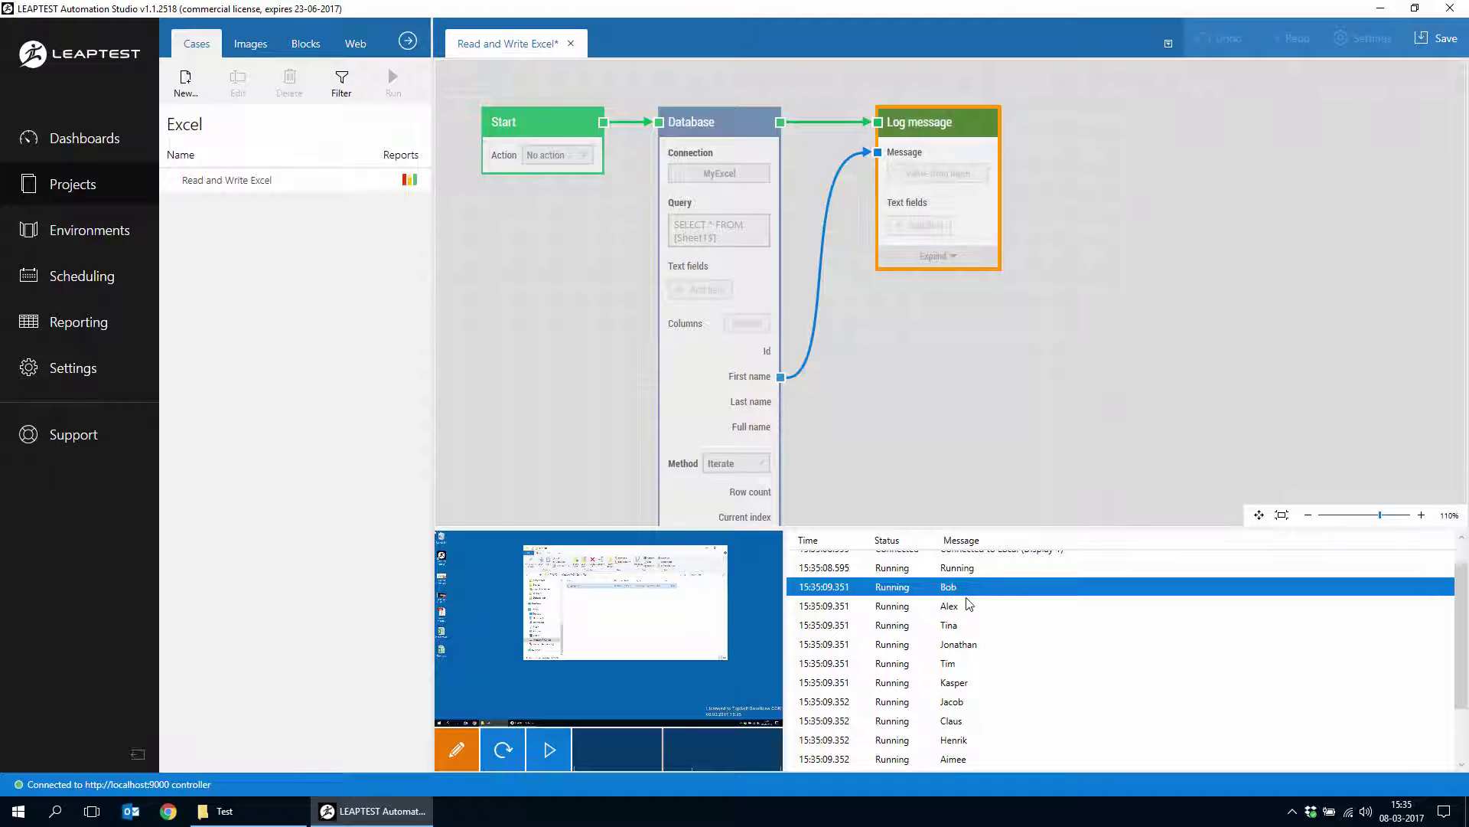
pyautogui.scroll(1, 960, 612)
pyautogui.click(958, 626)
pyautogui.click(963, 647)
pyautogui.click(965, 663)
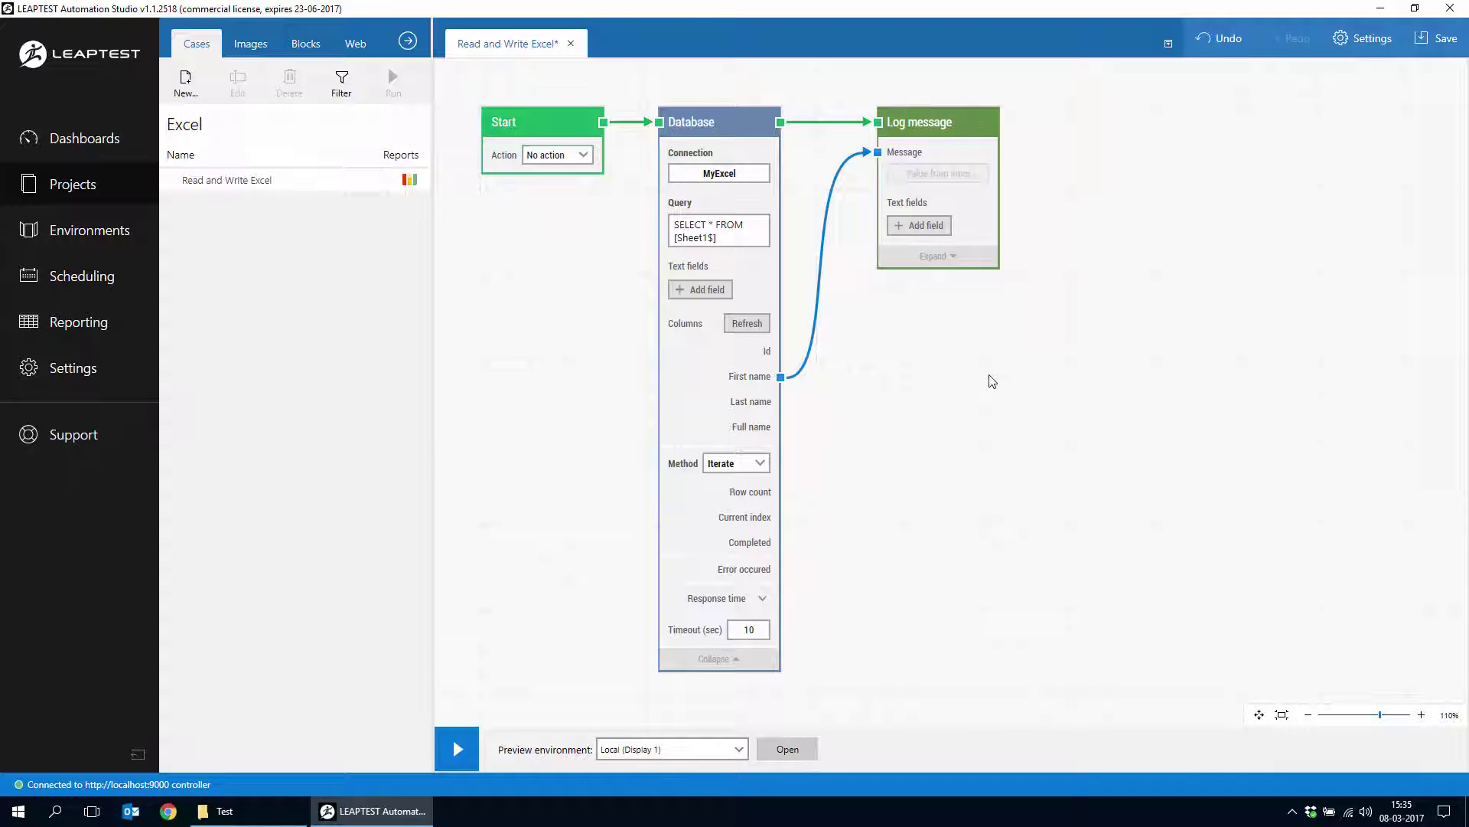
# Move the Log message block farther from the Database block and delete the First name connection to its Message.
pyautogui.click(960, 134)
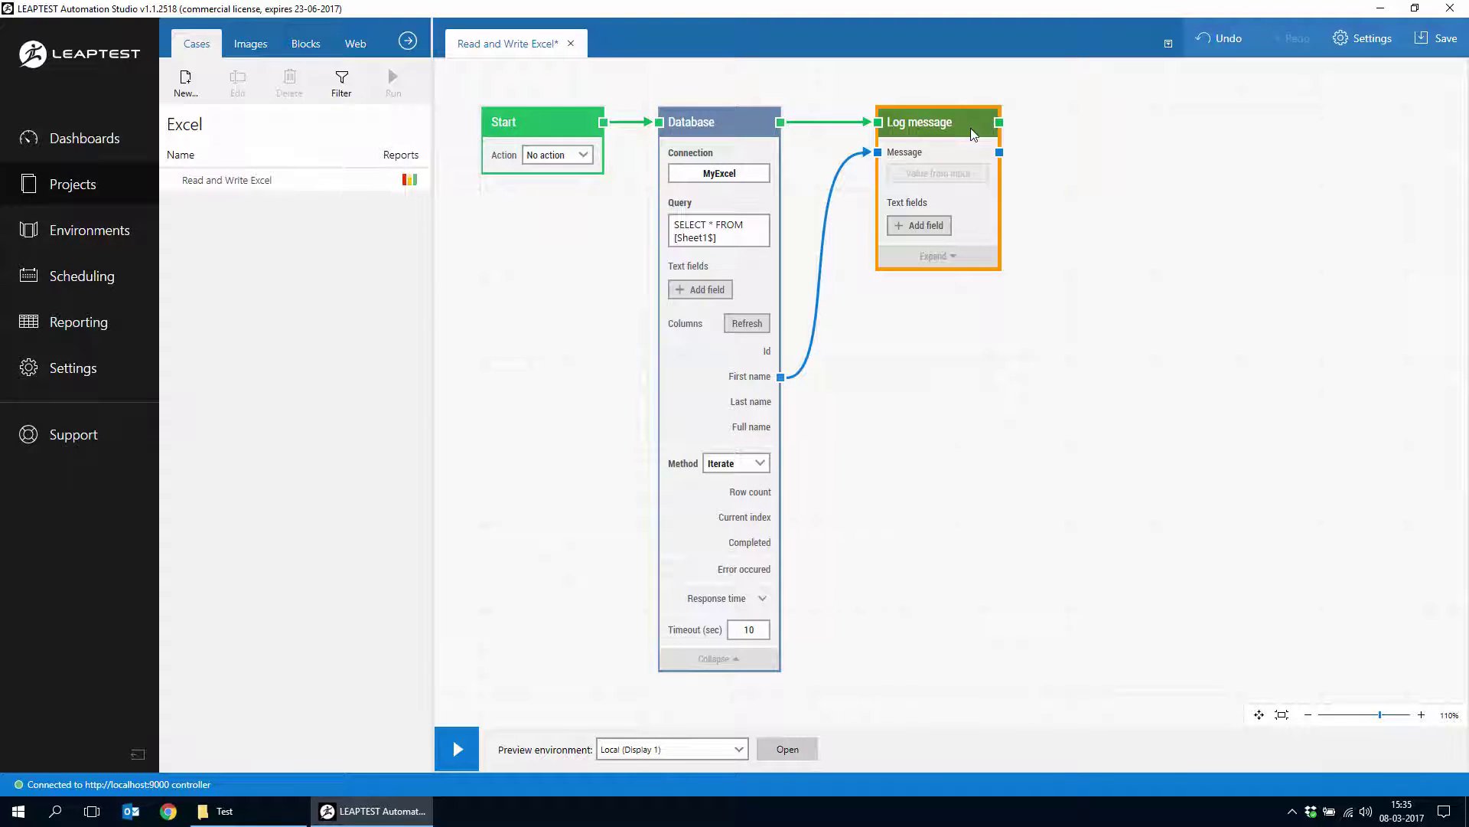
pyautogui.moveTo(960, 134); pyautogui.dragTo(1195, 135)
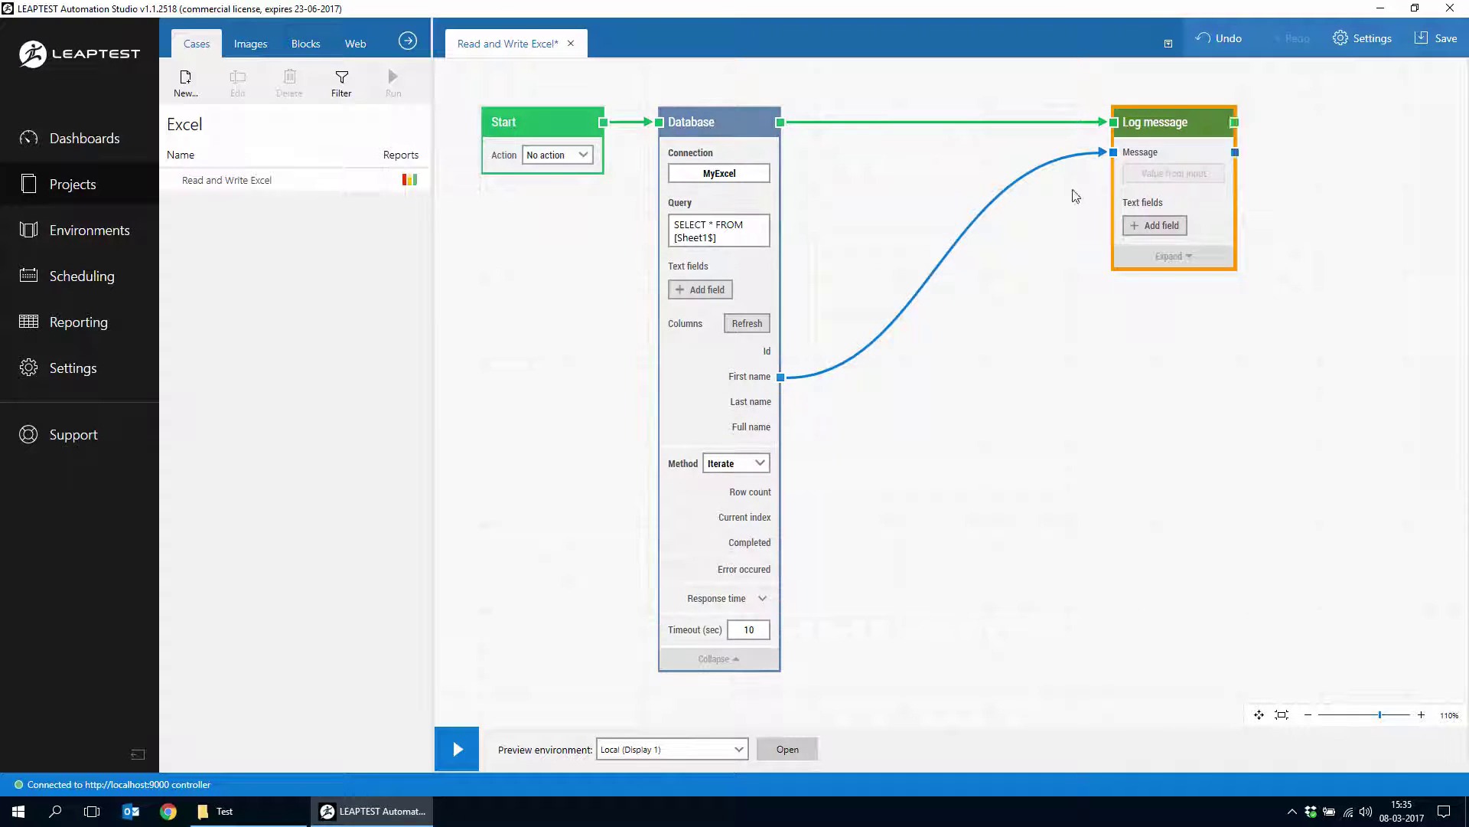
pyautogui.click(1006, 197)
pyautogui.press('Delete')
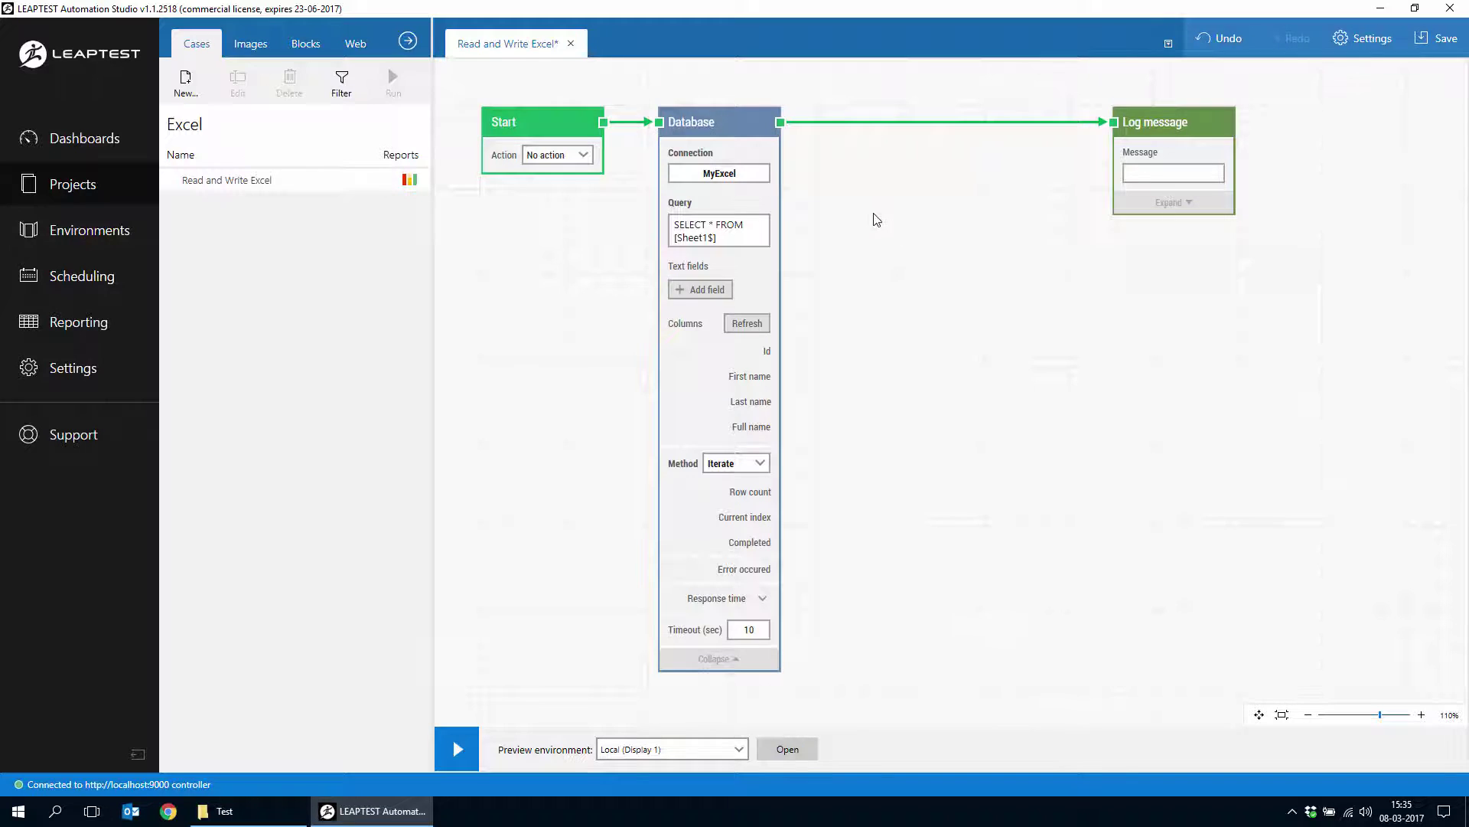
# Add a Set text block between the Database and Log message blocks and give it two text fields.
pyautogui.doubleClick(892, 224)
pyautogui.write('Set te')
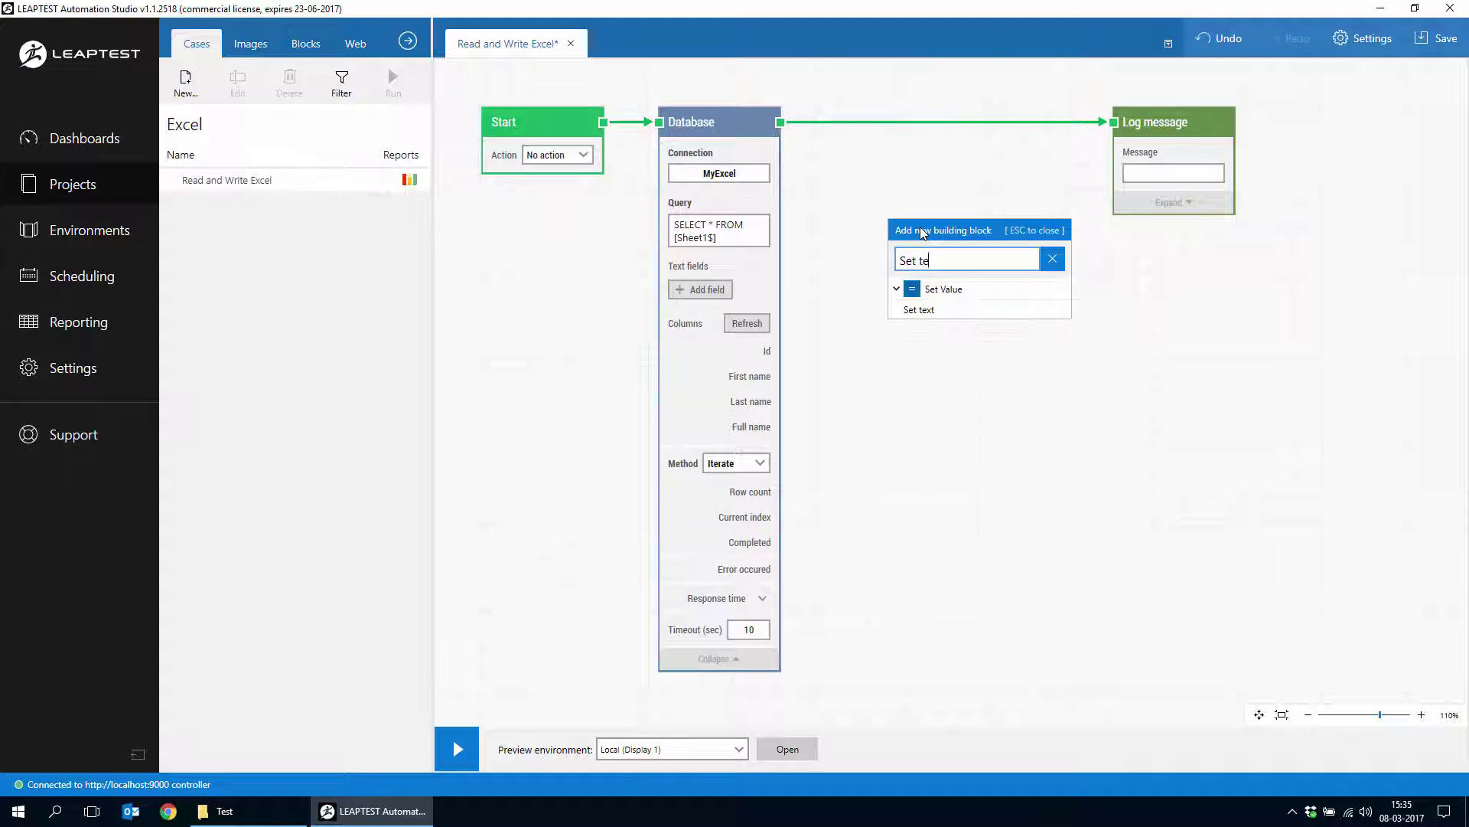
pyautogui.press('Return')
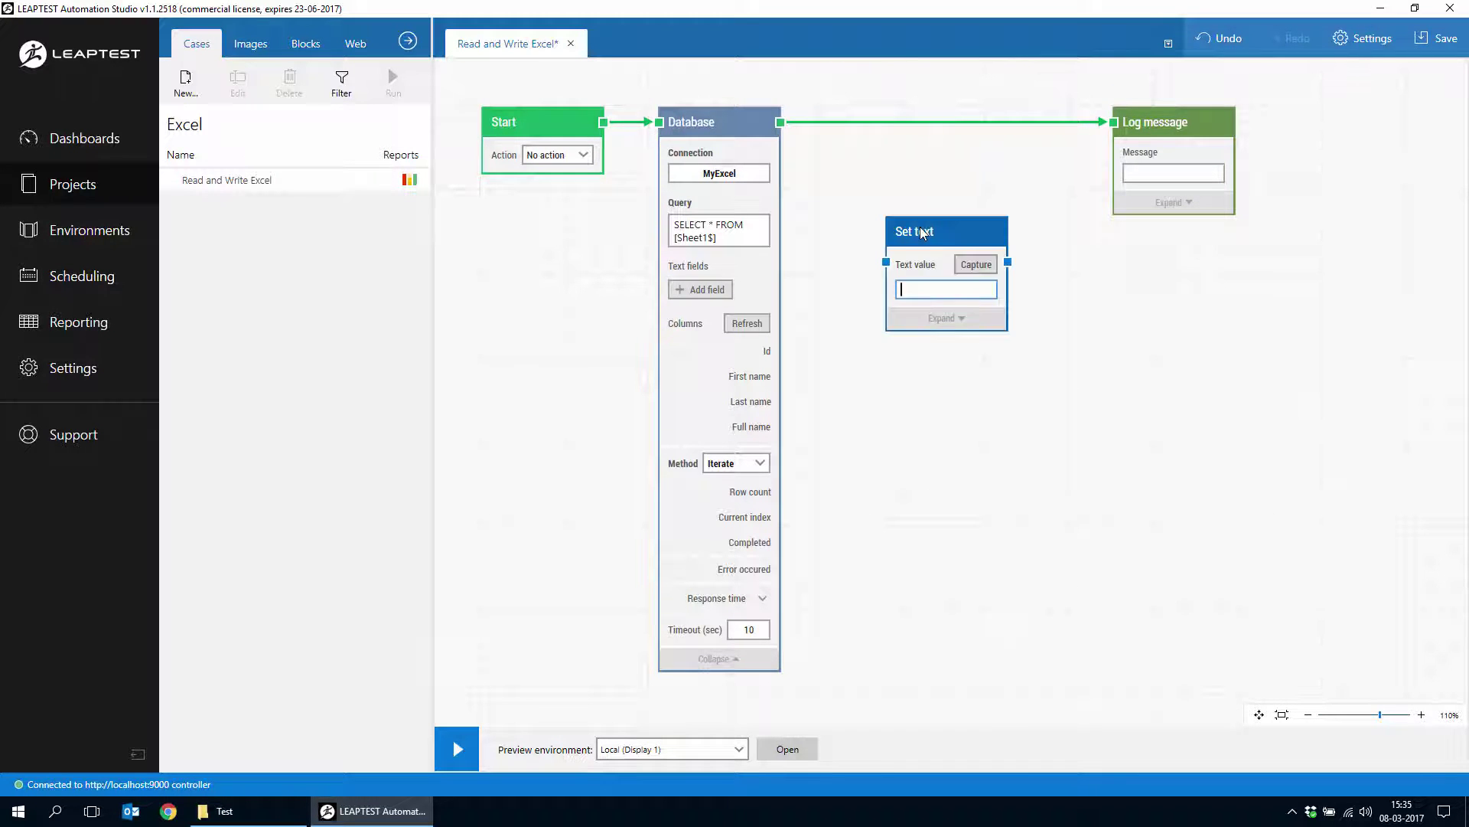
pyautogui.moveTo(965, 233); pyautogui.dragTo(996, 233)
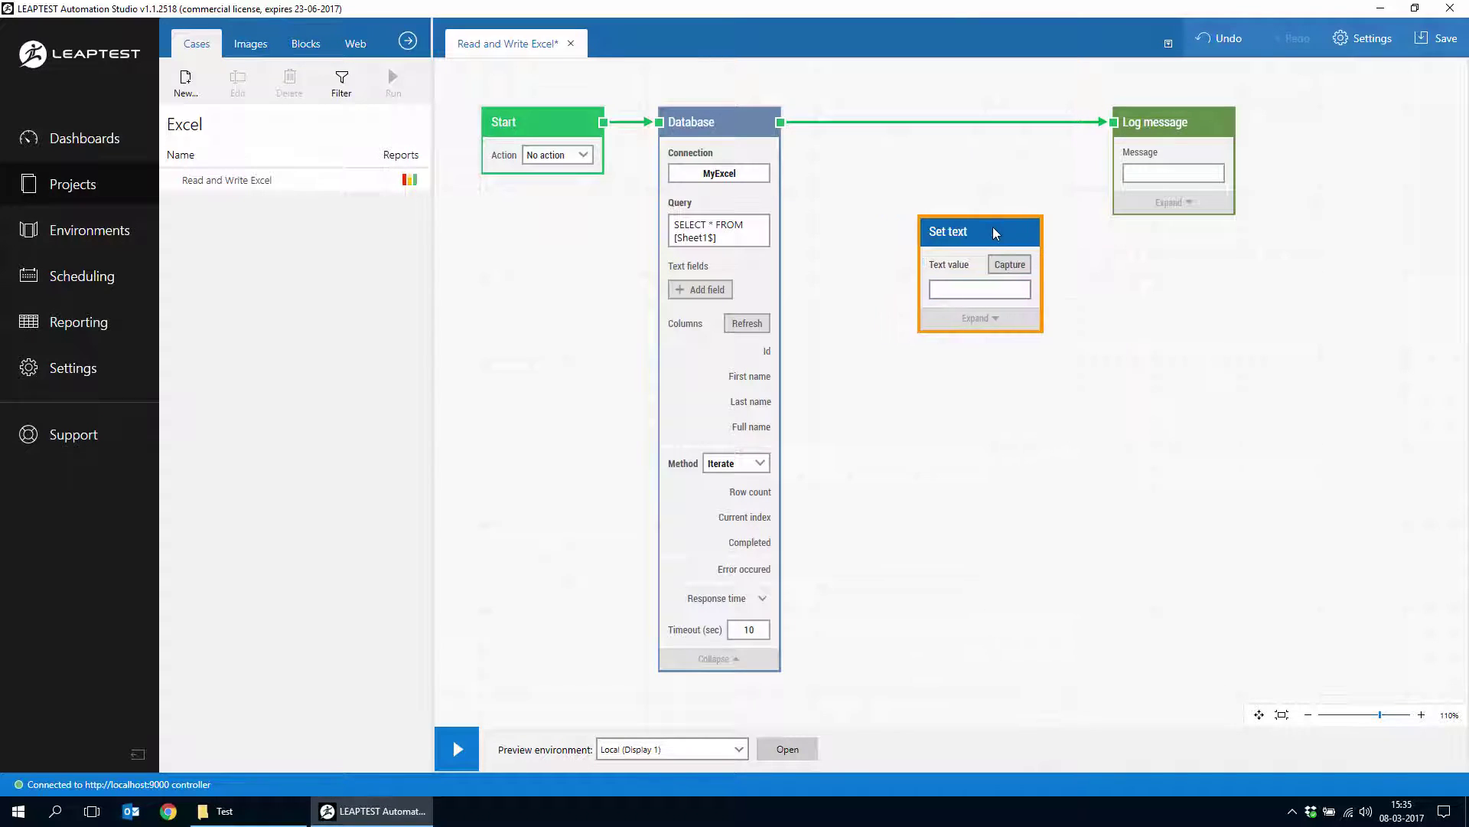
pyautogui.click(982, 318)
pyautogui.click(962, 344)
pyautogui.click(951, 378)
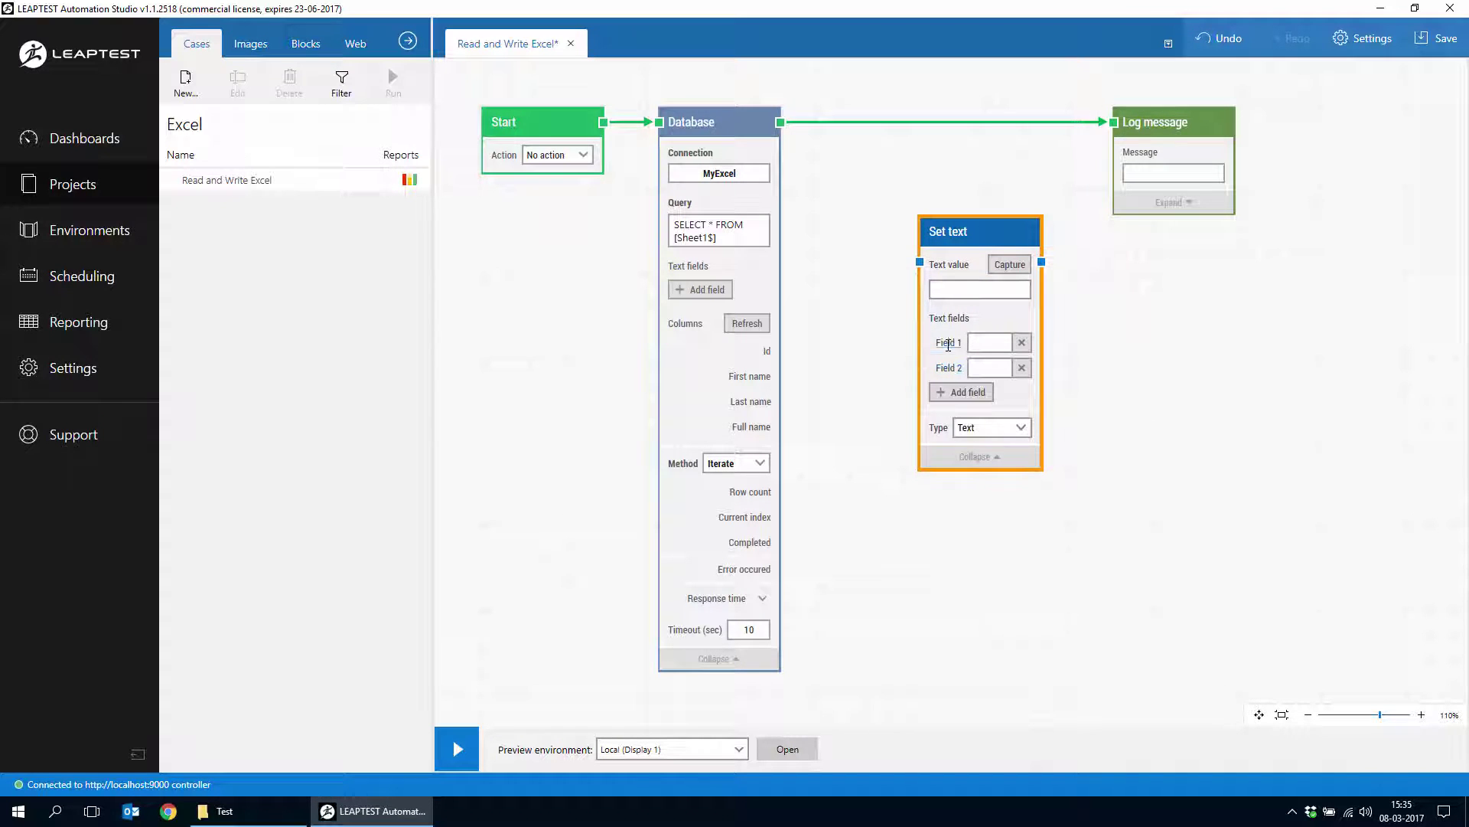
# Rename the Set text fields firstname and lastname, and connect the Database's First name and Last name columns to them.
pyautogui.click(945, 342)
pyautogui.tripleClick(959, 343)
pyautogui.write('firstname')
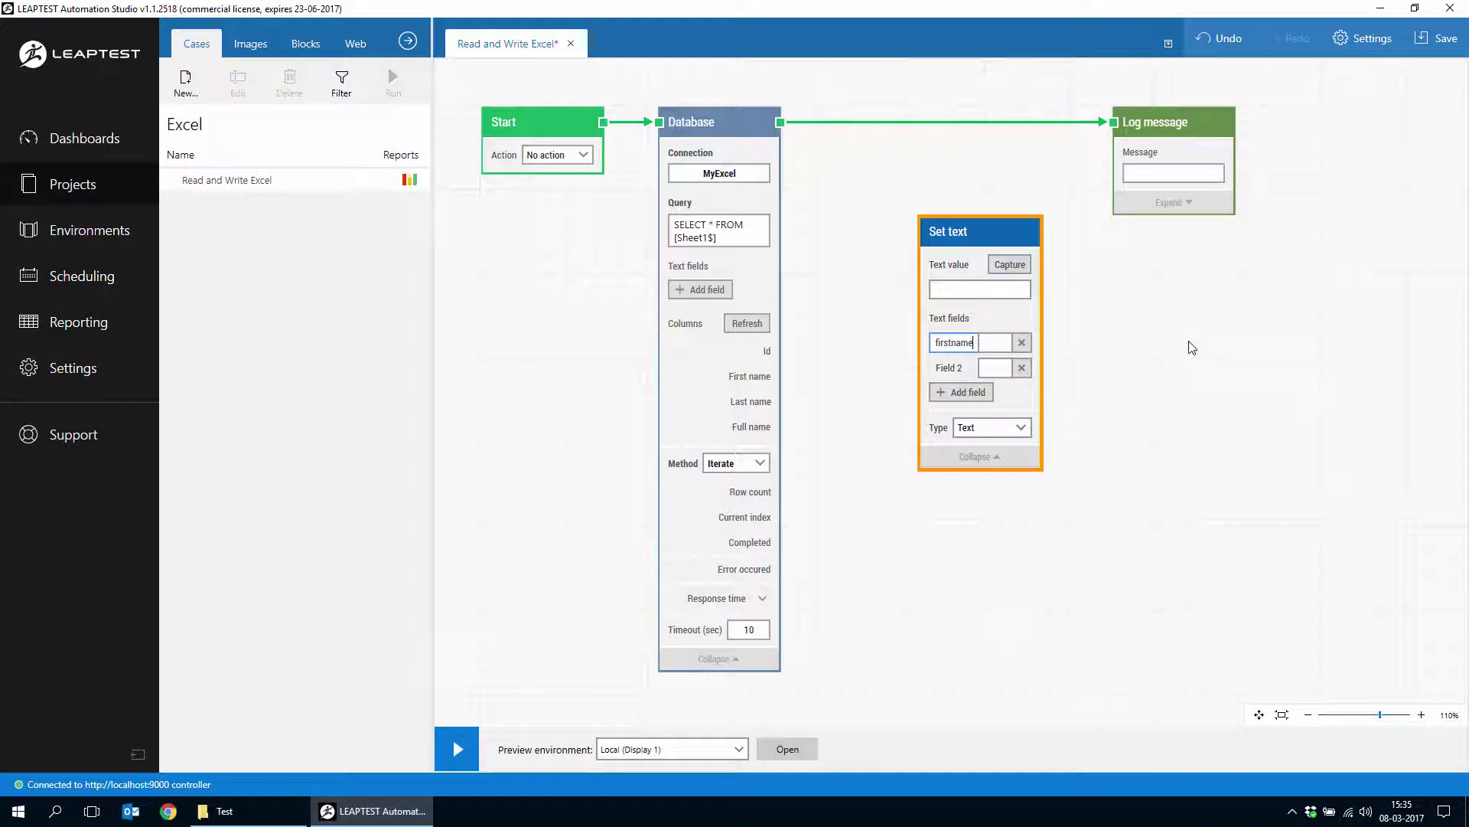
pyautogui.click(937, 366)
pyautogui.click(947, 367)
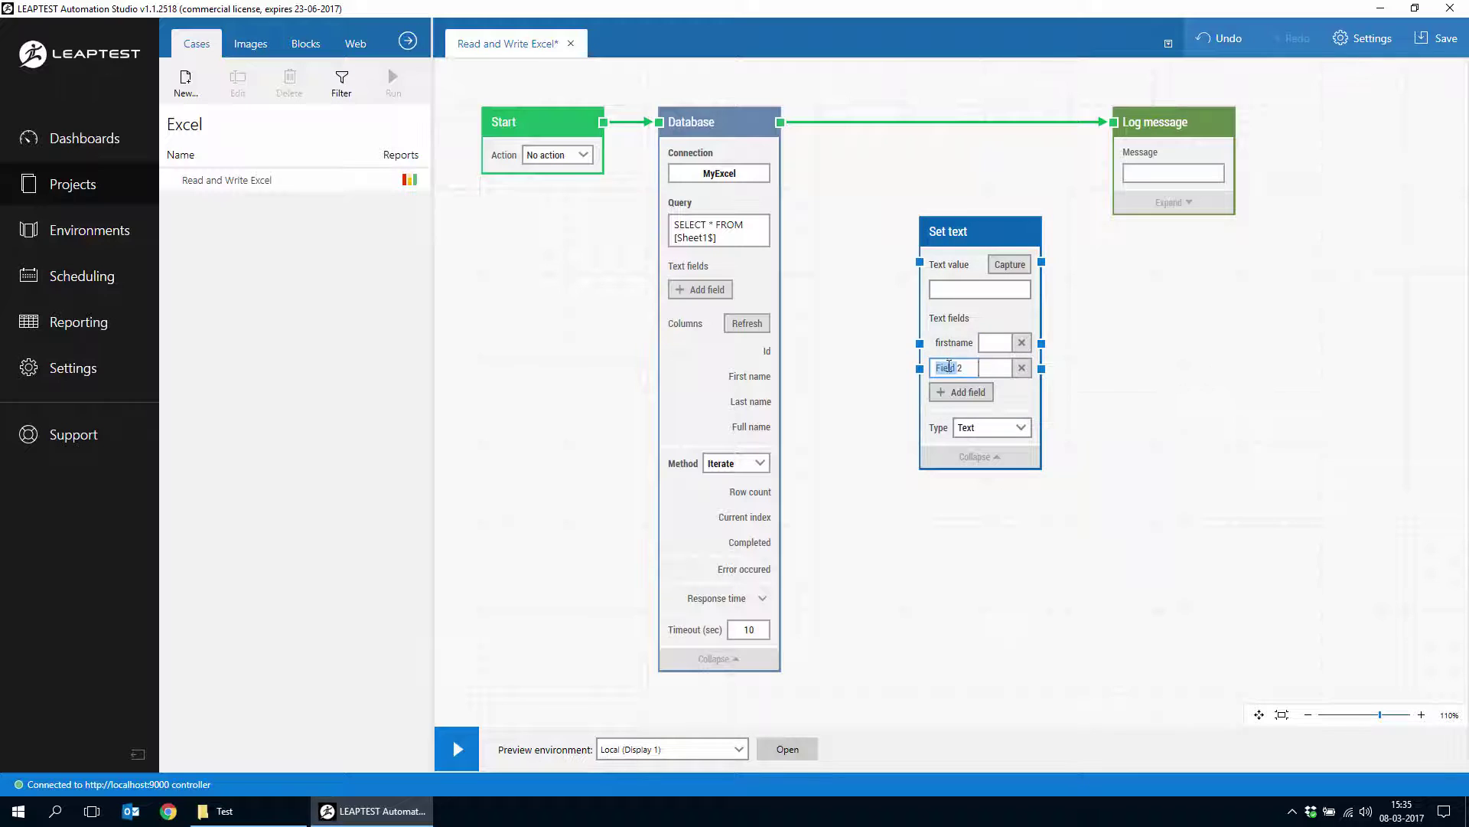
pyautogui.write('lastname')
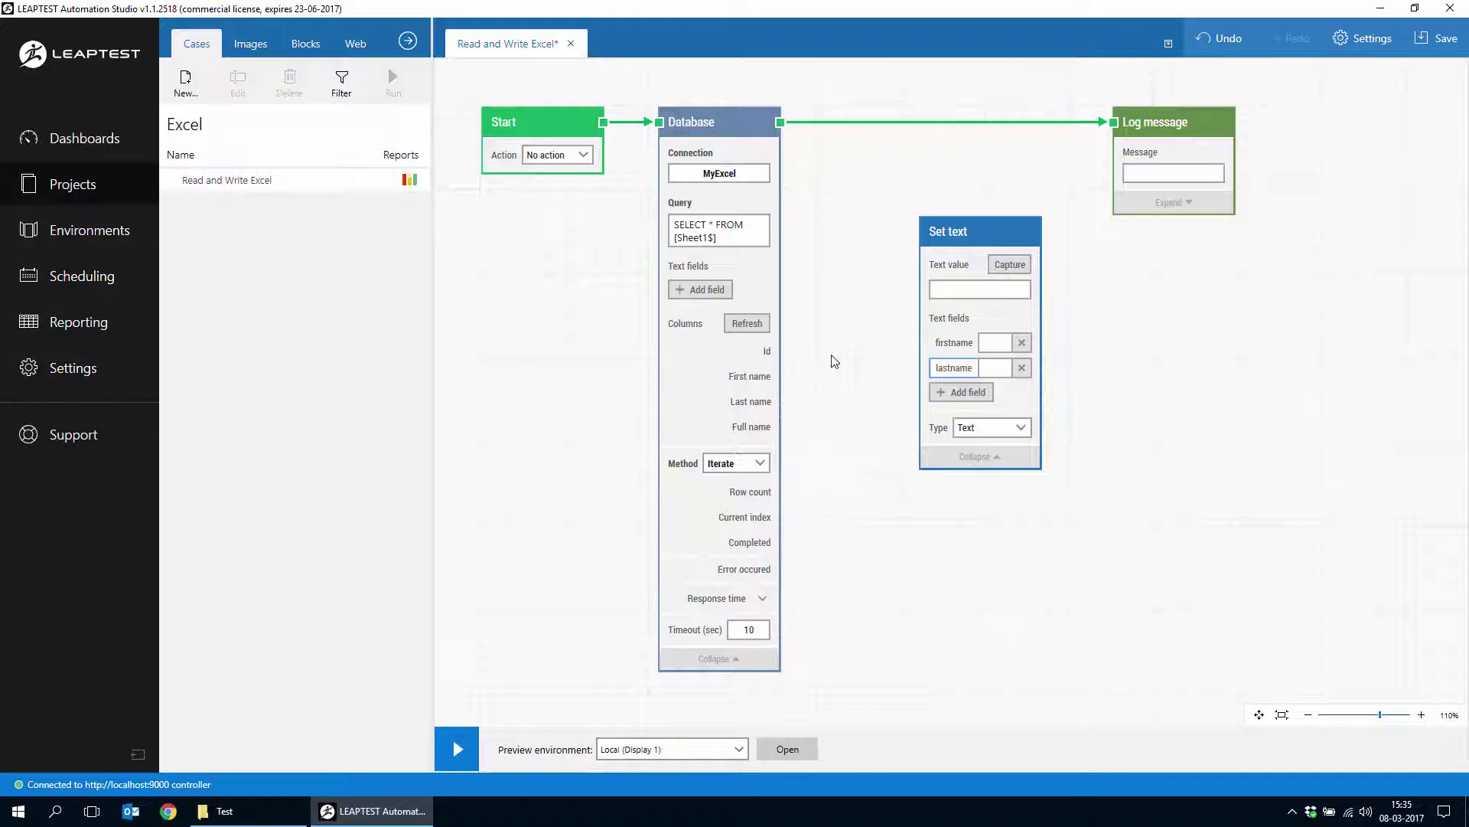
pyautogui.moveTo(781, 376); pyautogui.dragTo(920, 343)
pyautogui.moveTo(780, 402); pyautogui.dragTo(920, 368)
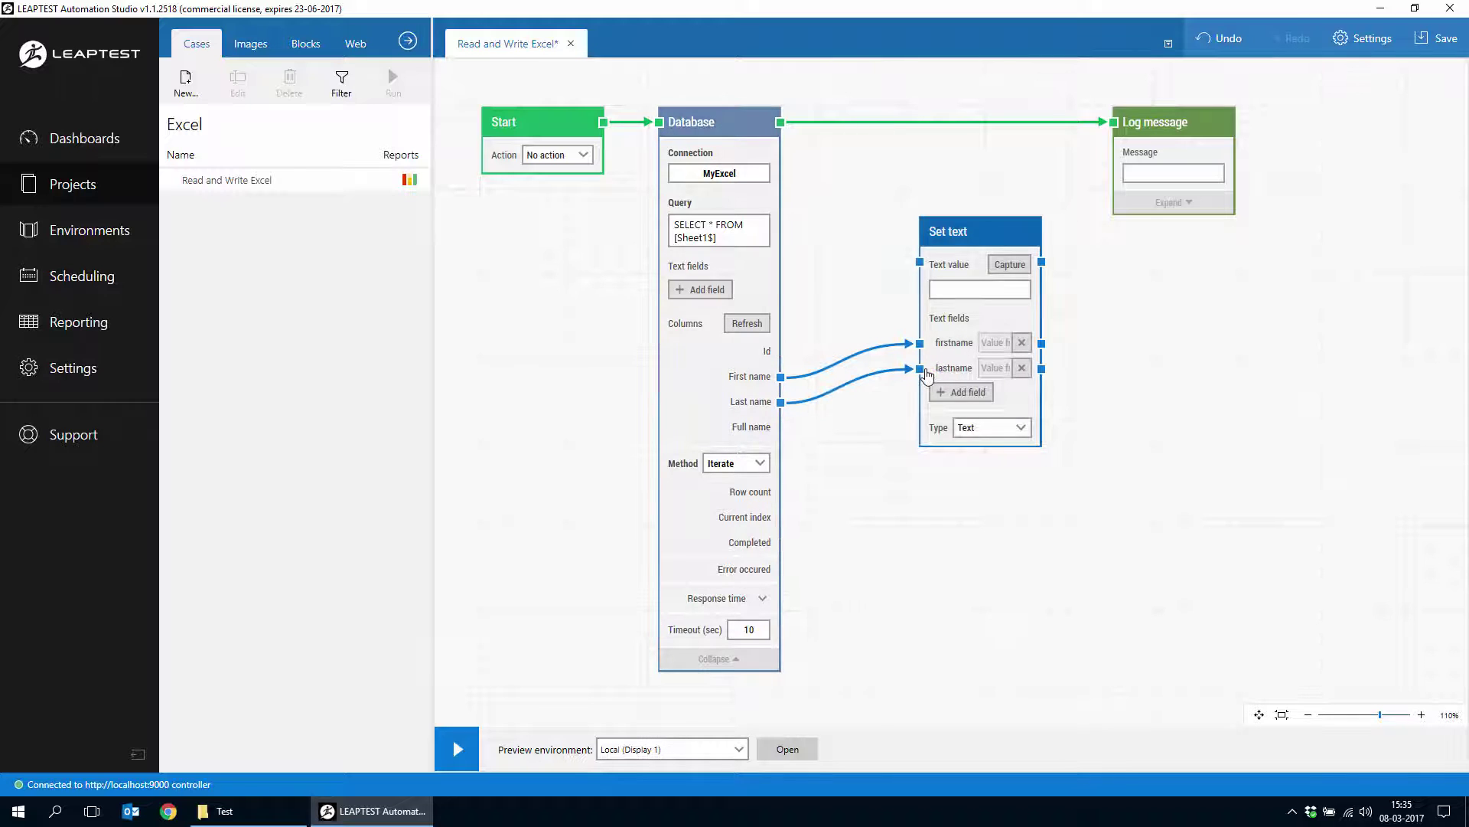
# Compose the Set text value as the lastname token, a comma and the firstname token, and connect it to the Log message's Message.
pyautogui.click(953, 289)
pyautogui.rightClick(954, 289)
pyautogui.moveTo(995, 299)
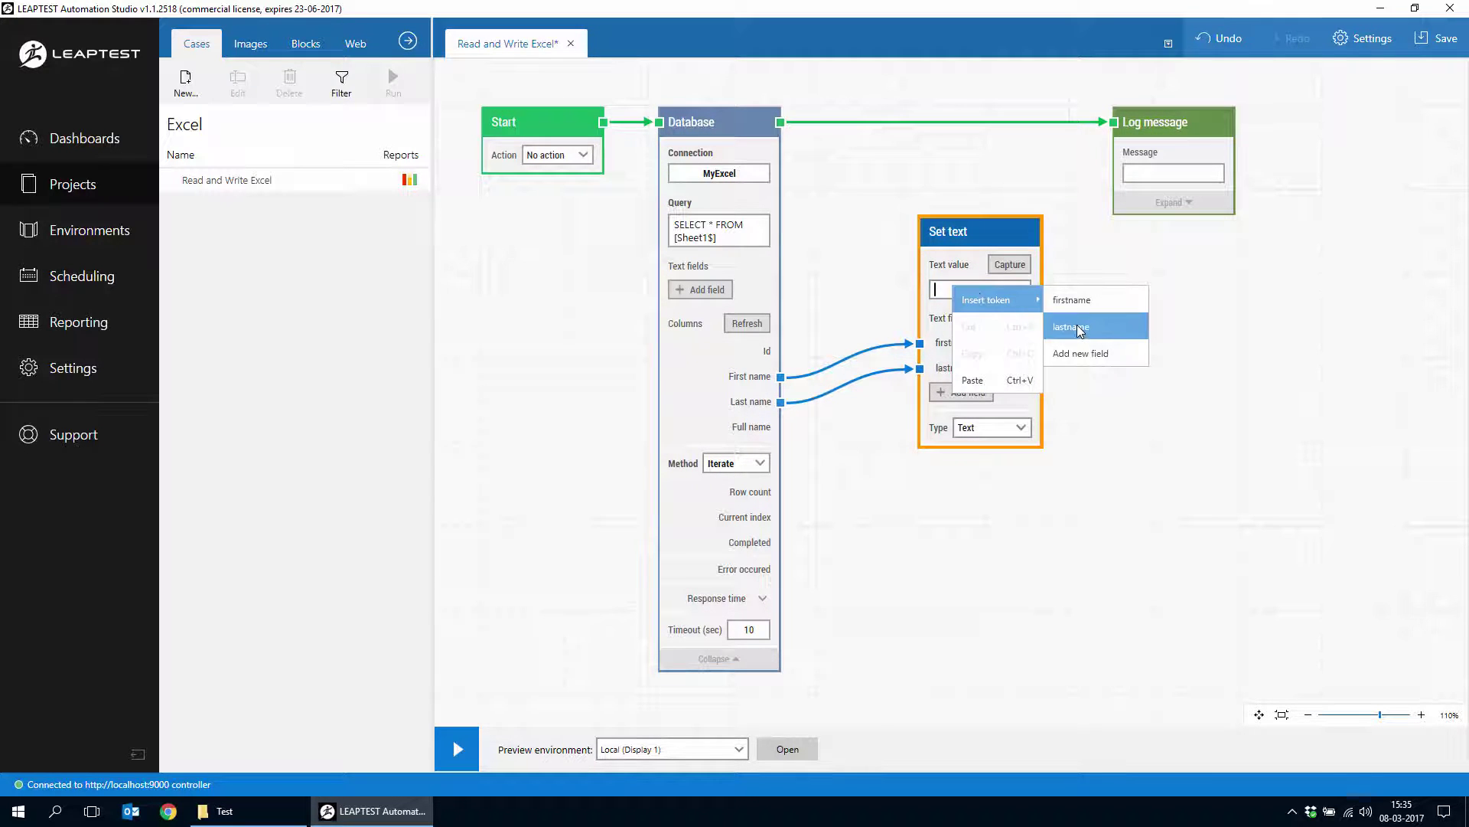
pyautogui.click(1081, 325)
pyautogui.write(',')
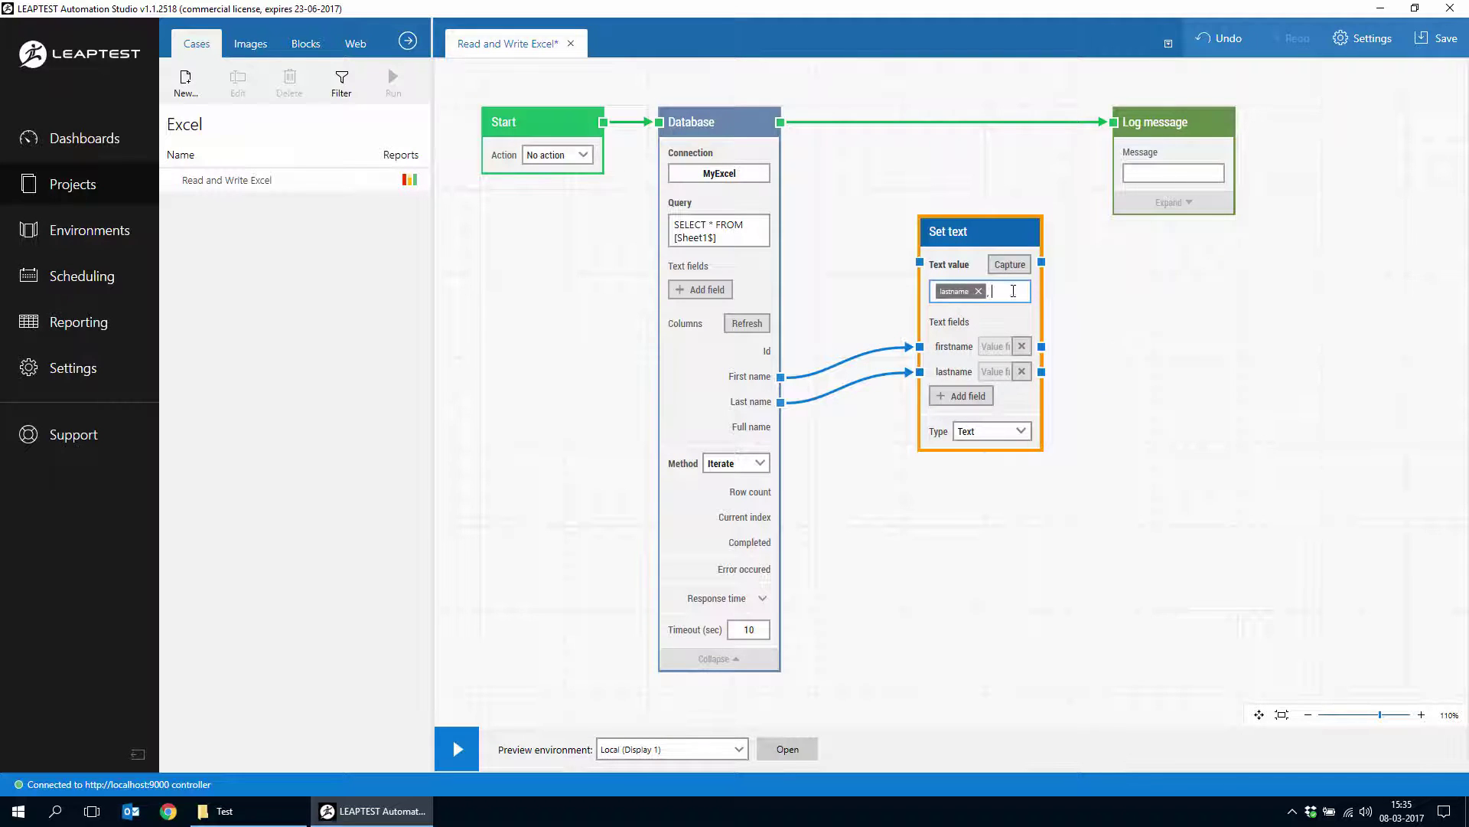
pyautogui.rightClick(998, 292)
pyautogui.moveTo(1049, 307)
pyautogui.click(1115, 310)
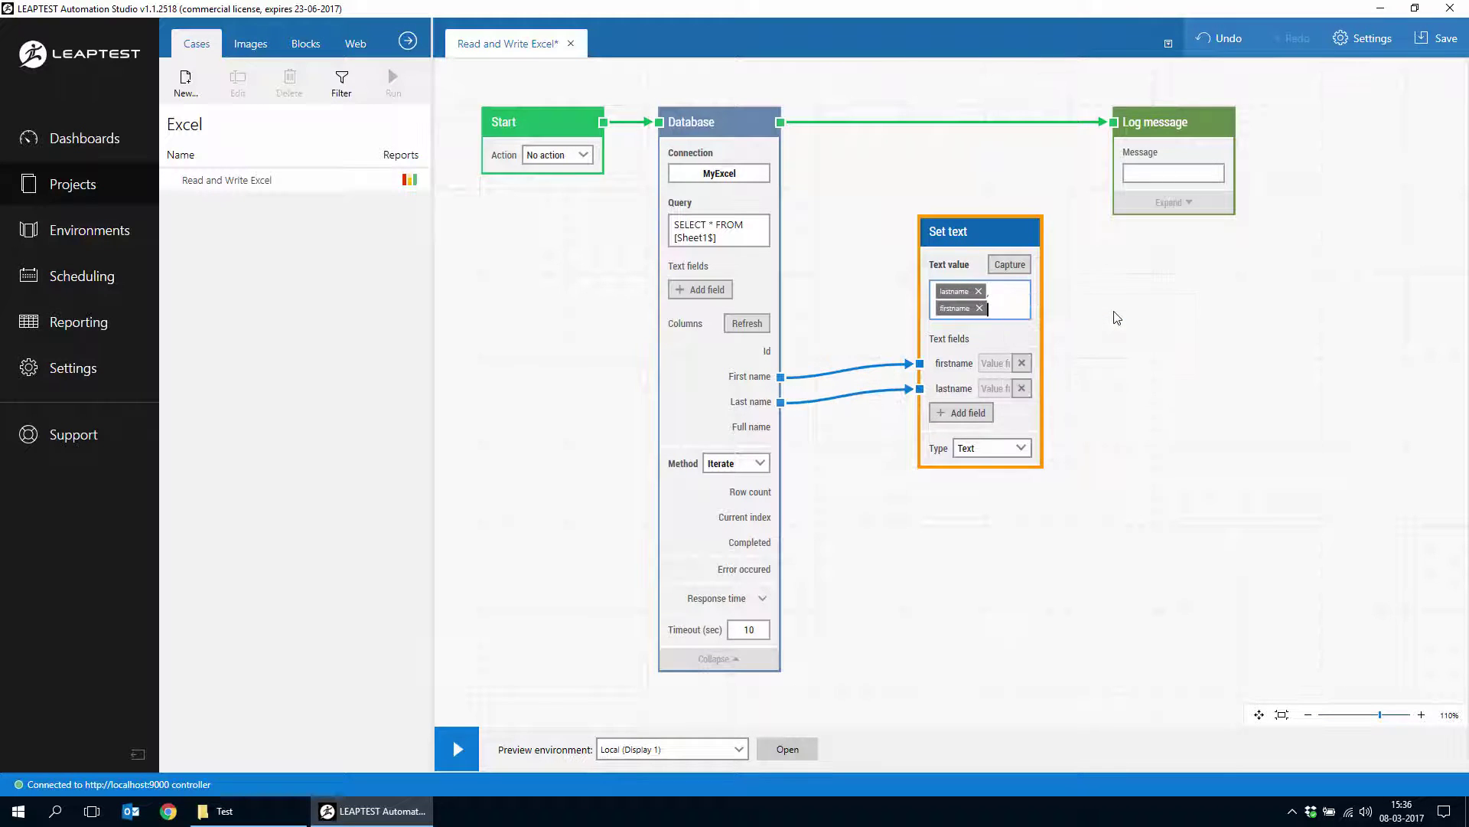
pyautogui.moveTo(1041, 262); pyautogui.dragTo(1129, 157)
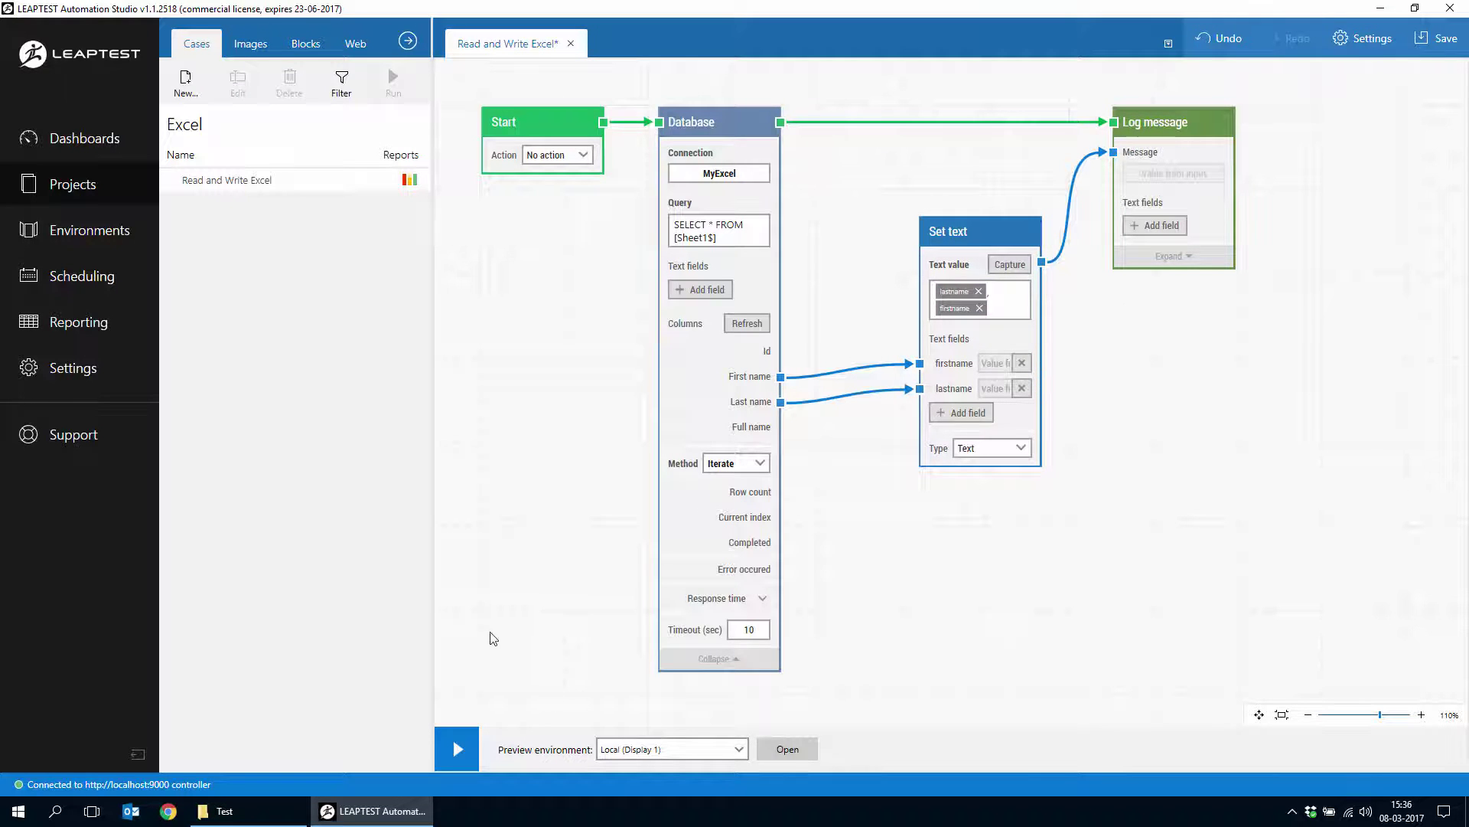
# Run the case in preview, check the combined last and first names in the log, and return to editing.
pyautogui.click(456, 747)
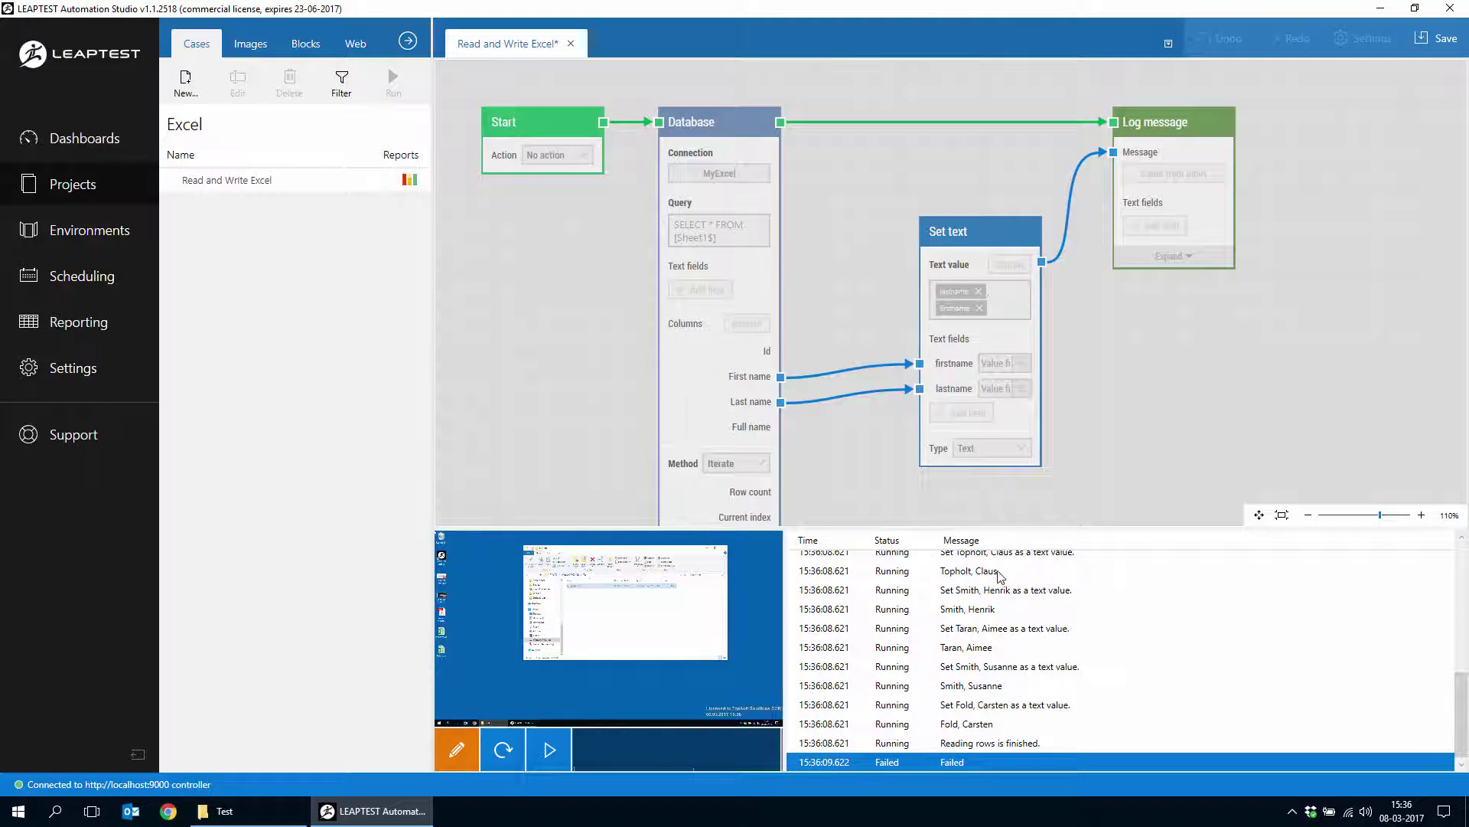
pyautogui.click(999, 576)
pyautogui.click(983, 614)
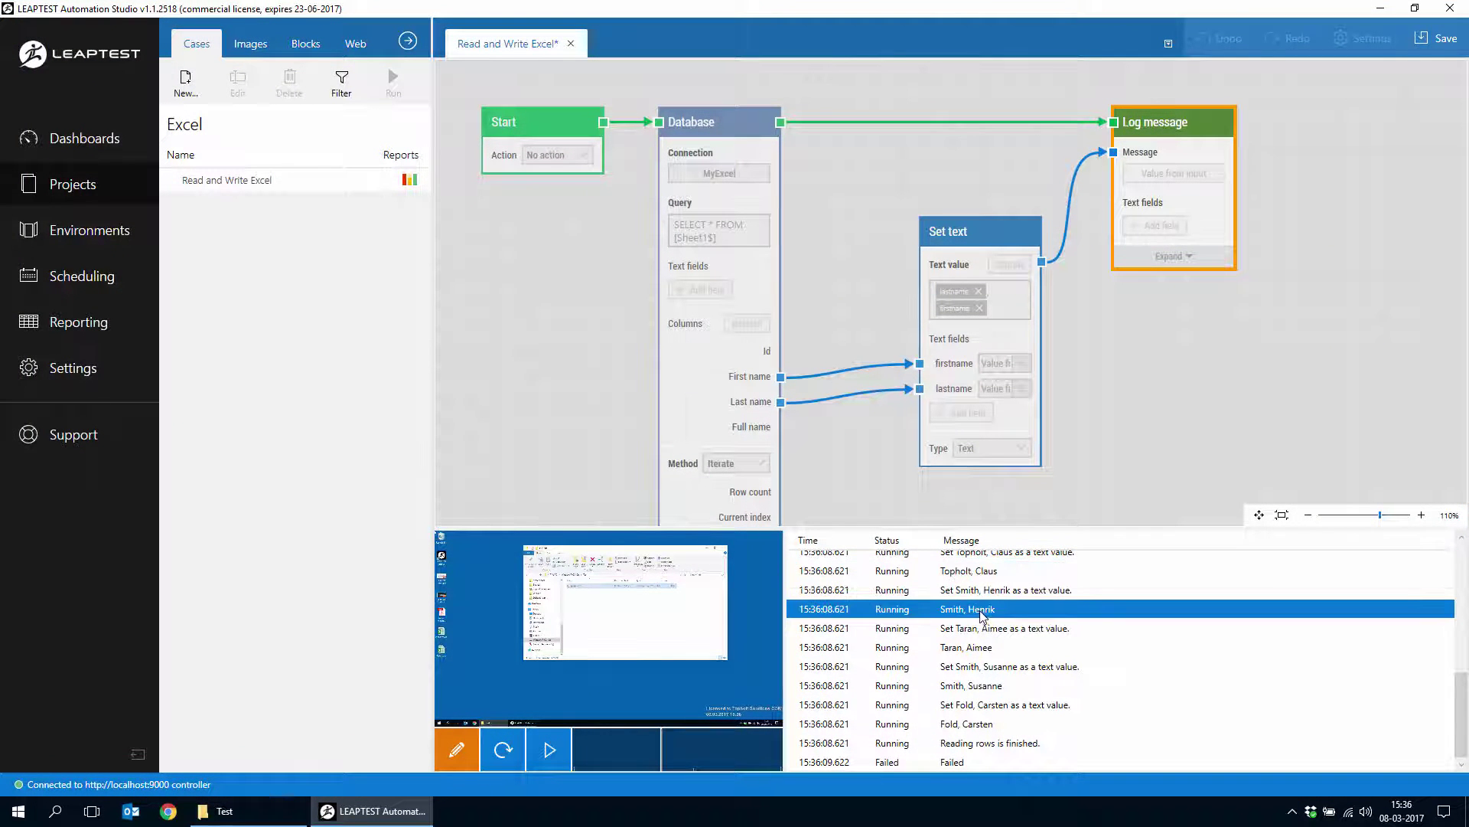
pyautogui.click(977, 652)
pyautogui.click(987, 686)
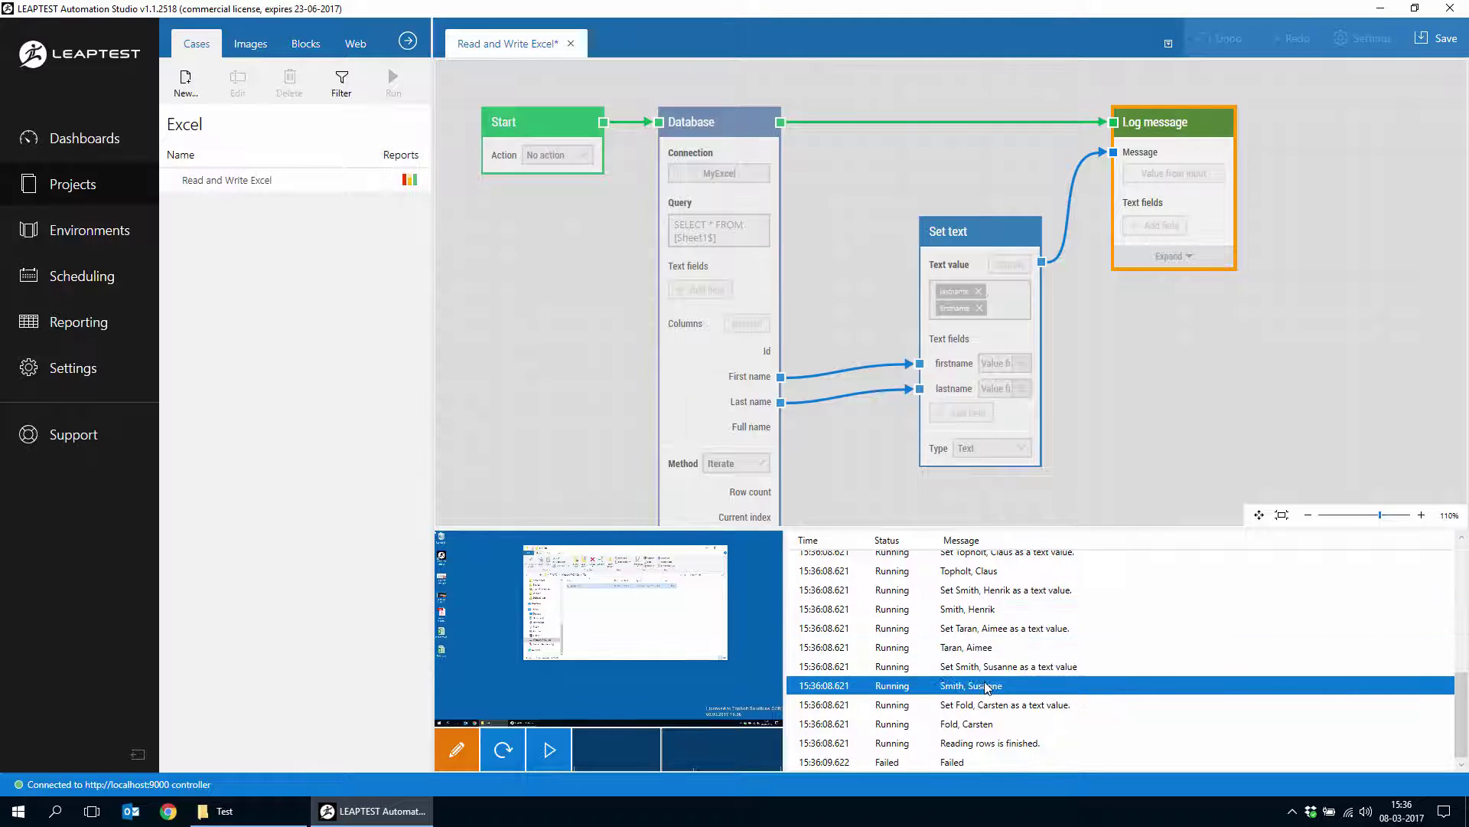
pyautogui.click(985, 724)
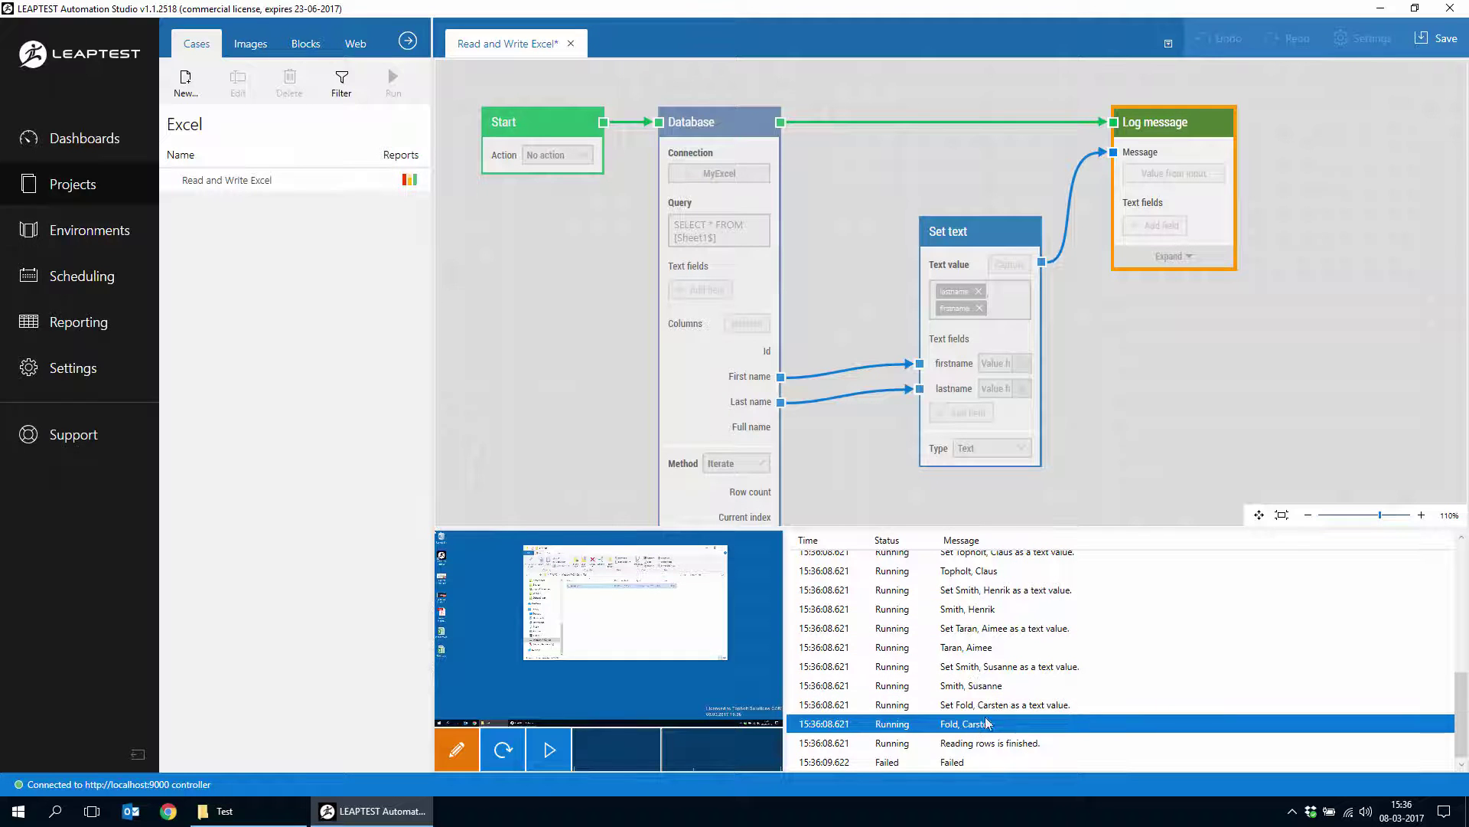
pyautogui.click(1123, 388)
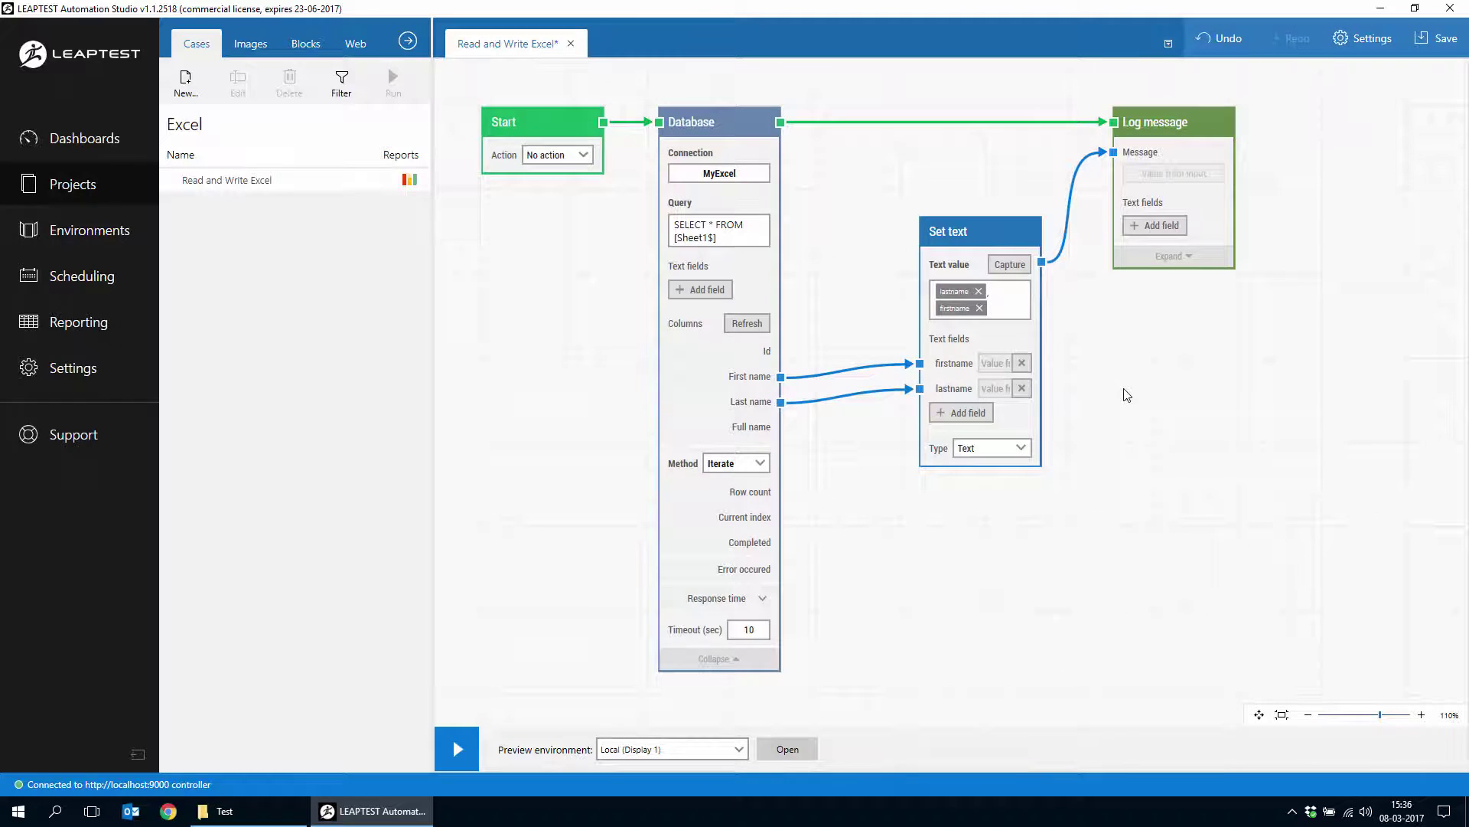
# Replace the Log message block with a second Database block that uses the MyExcel connection.
pyautogui.click(1172, 132)
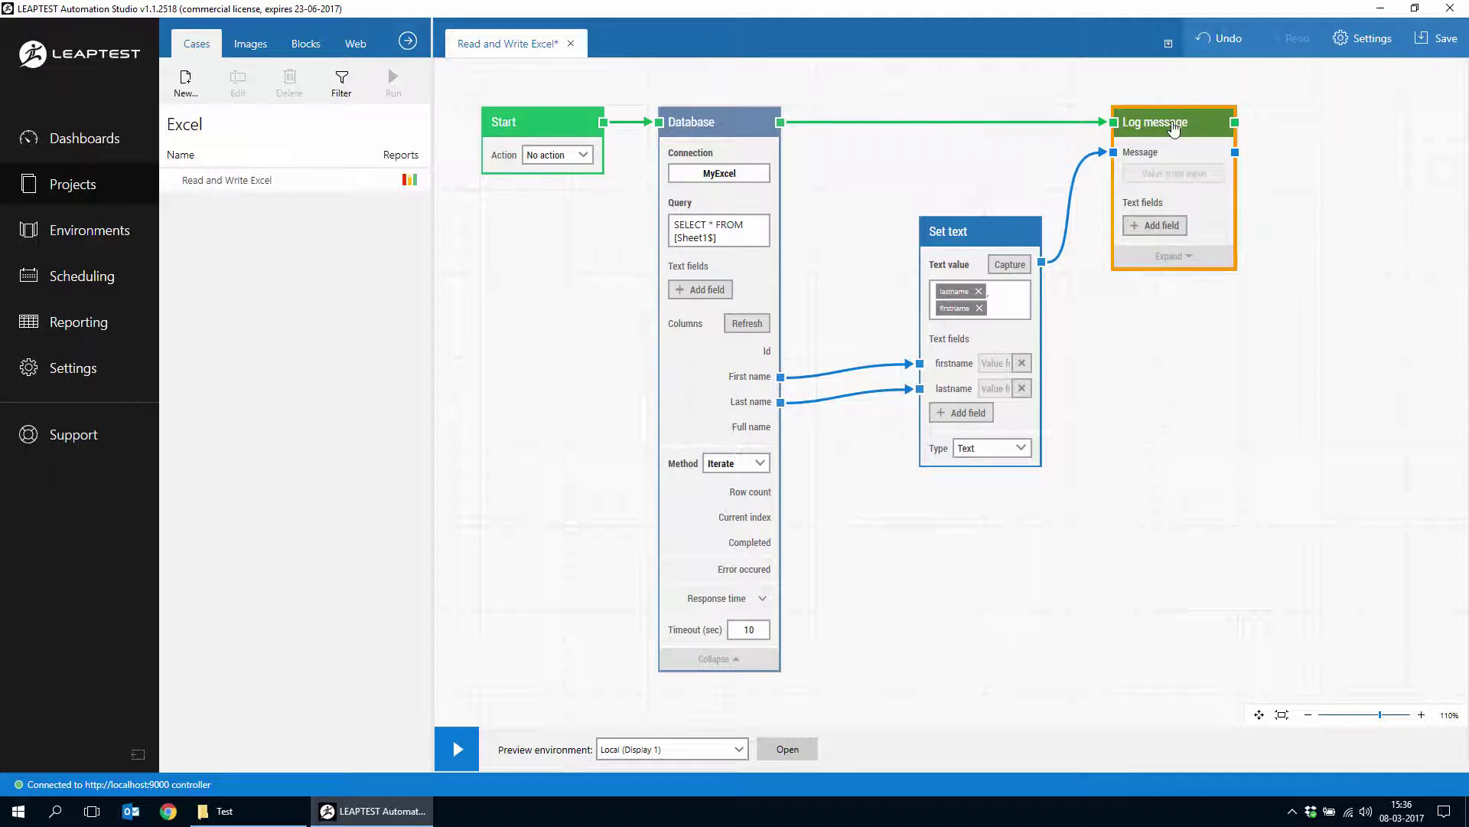
pyautogui.press('Delete')
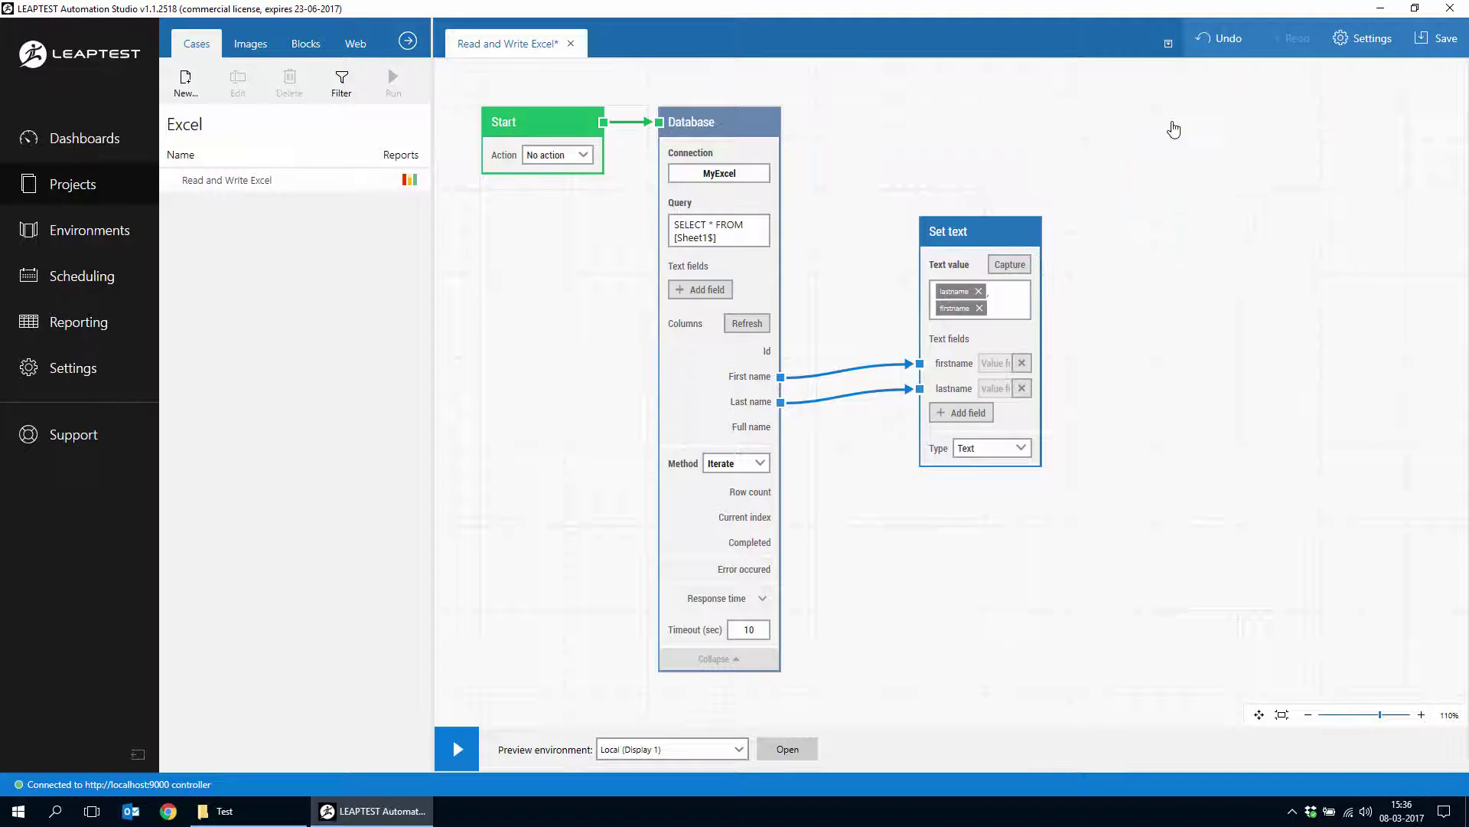
pyautogui.doubleClick(1098, 109)
pyautogui.write('data')
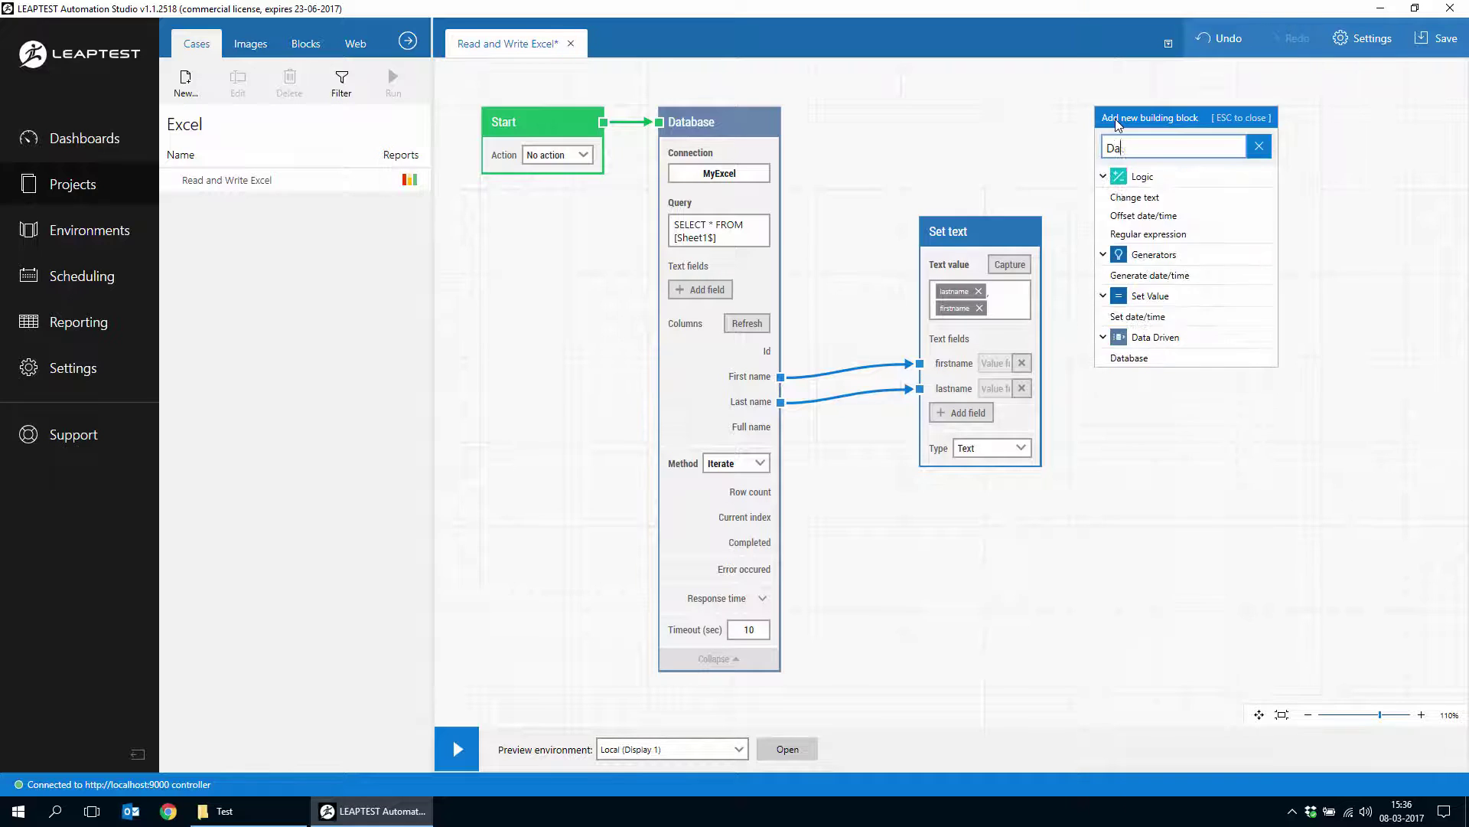
pyautogui.press('Return')
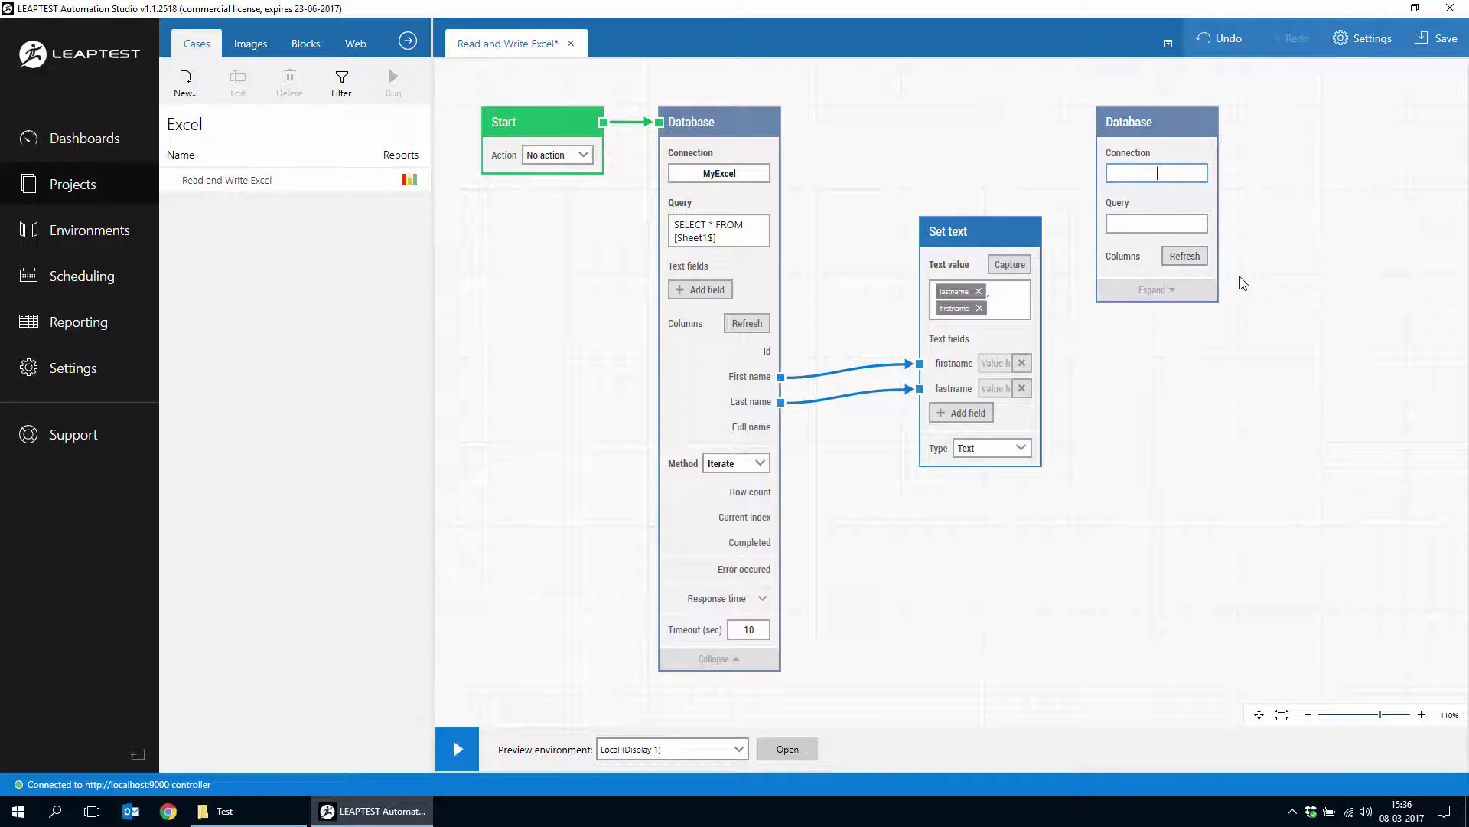
pyautogui.write('MyExcel')
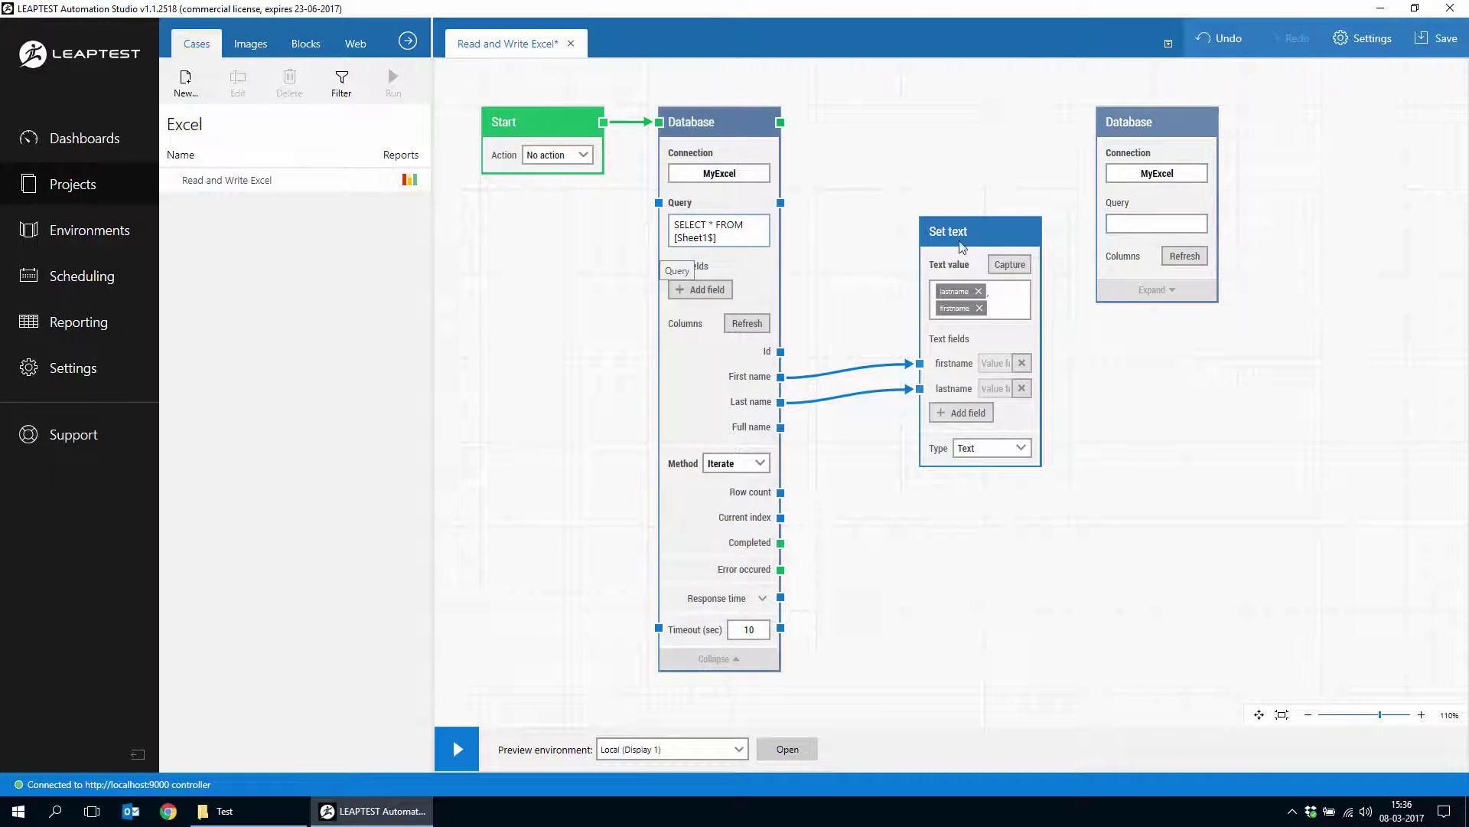
# Enter the query UPDATE [Sheet1$] SET [Full name] = '' in the new Database block and connect the Set text value to a new text field.
pyautogui.click(1171, 226)
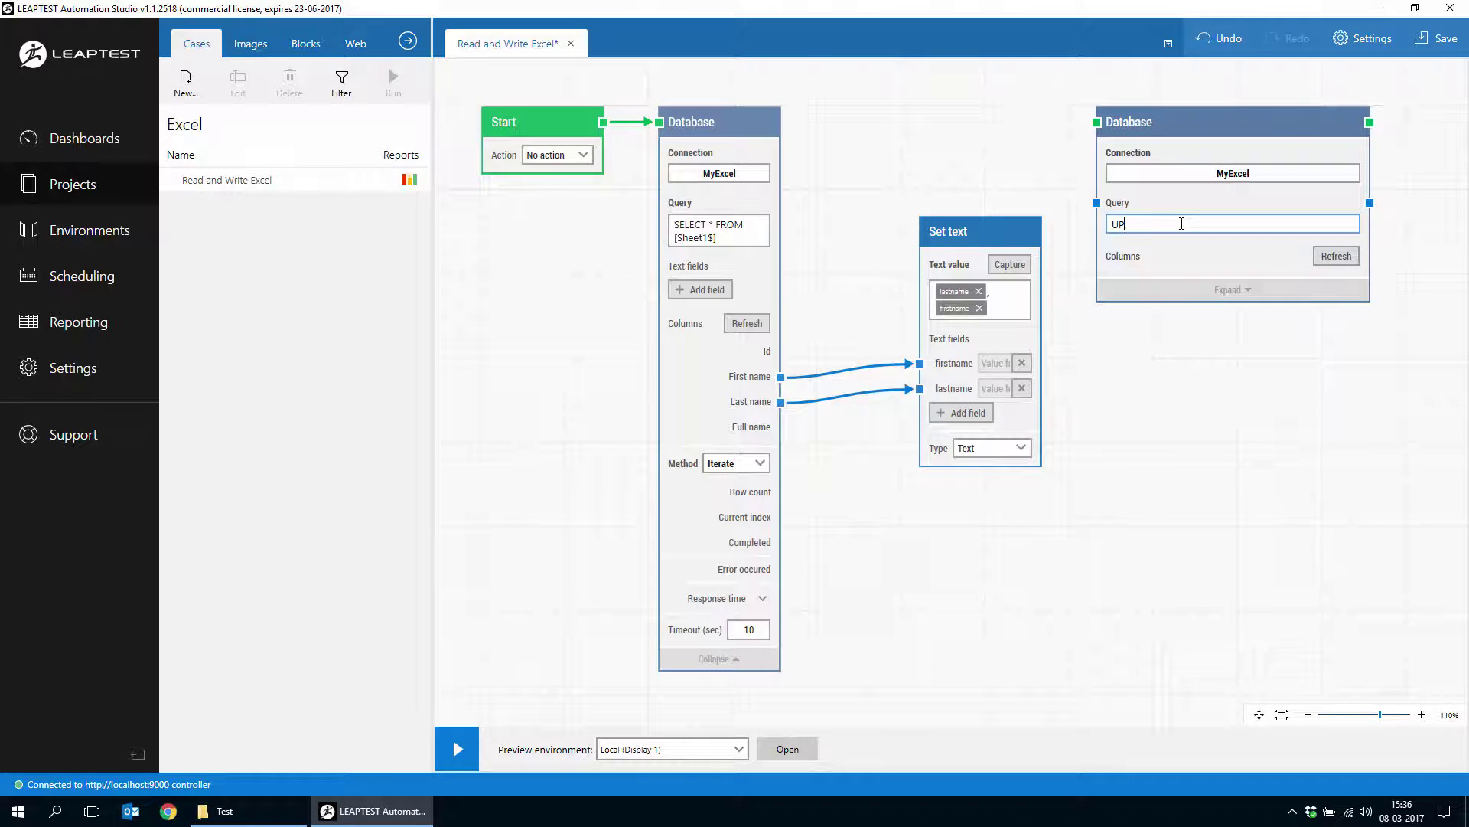
pyautogui.write('UPDATA')
pyautogui.write("'")
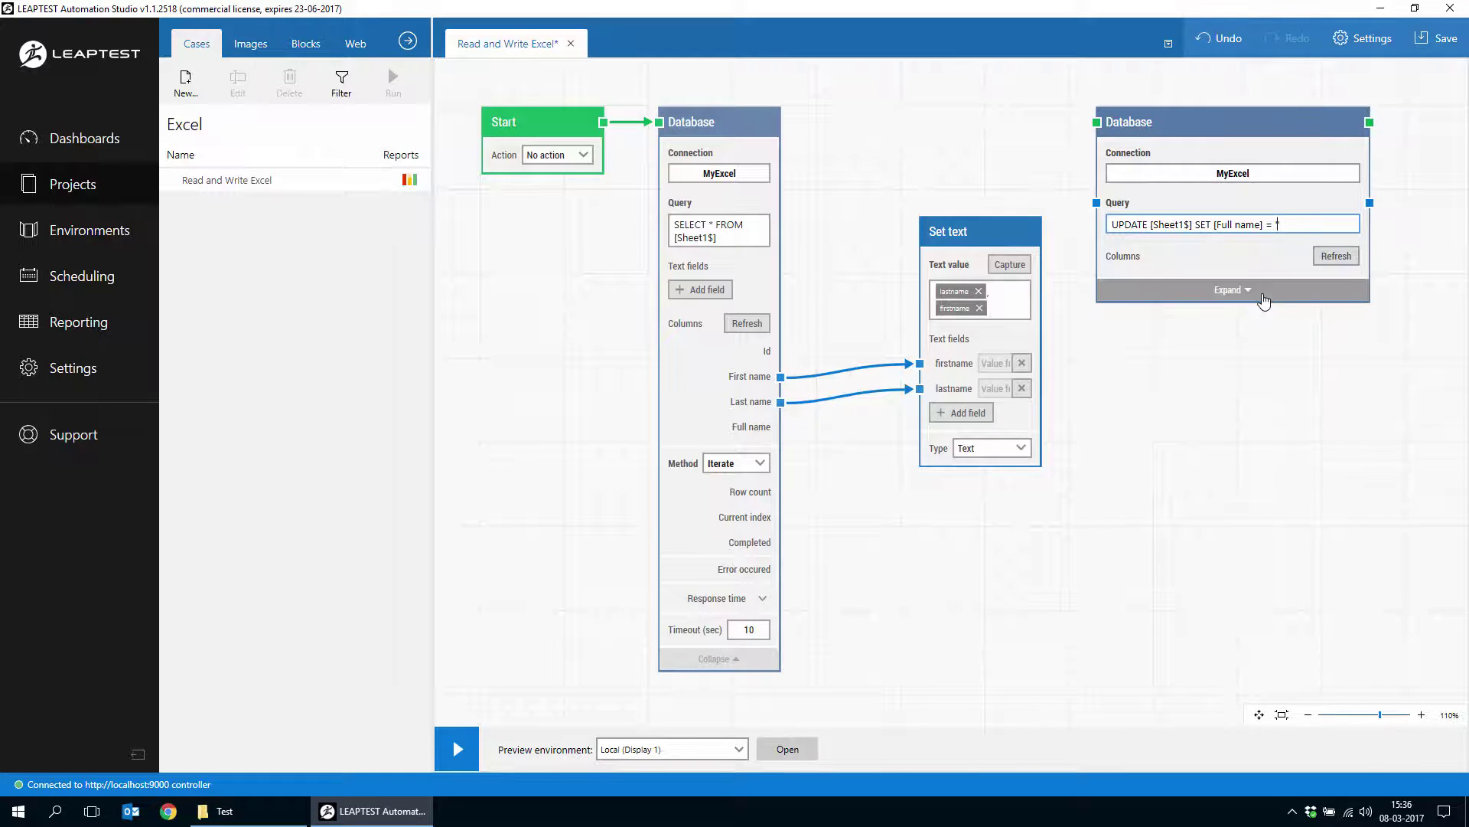
pyautogui.click(1235, 291)
pyautogui.click(1140, 276)
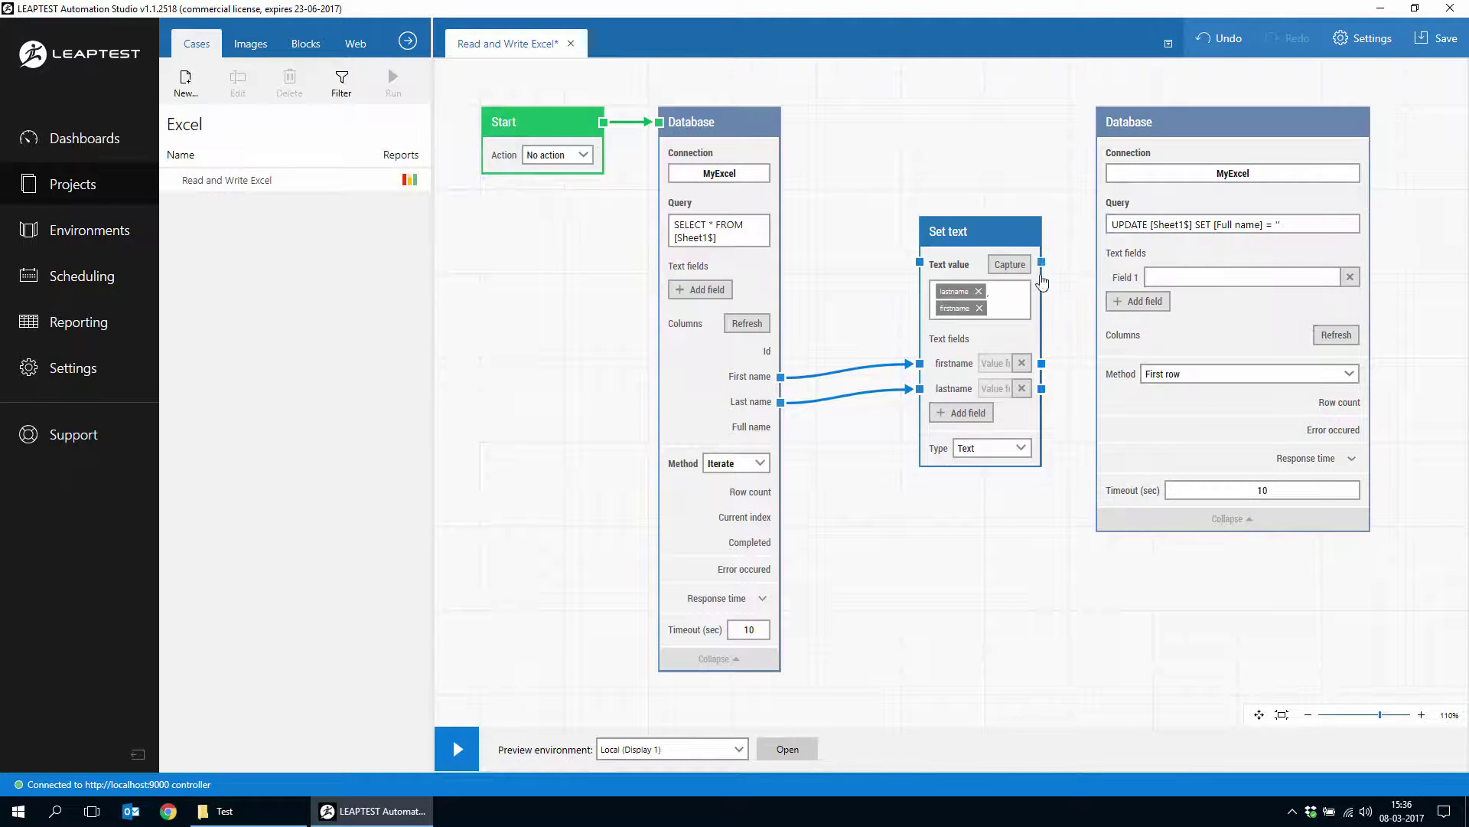
pyautogui.moveTo(1041, 264); pyautogui.dragTo(1097, 277)
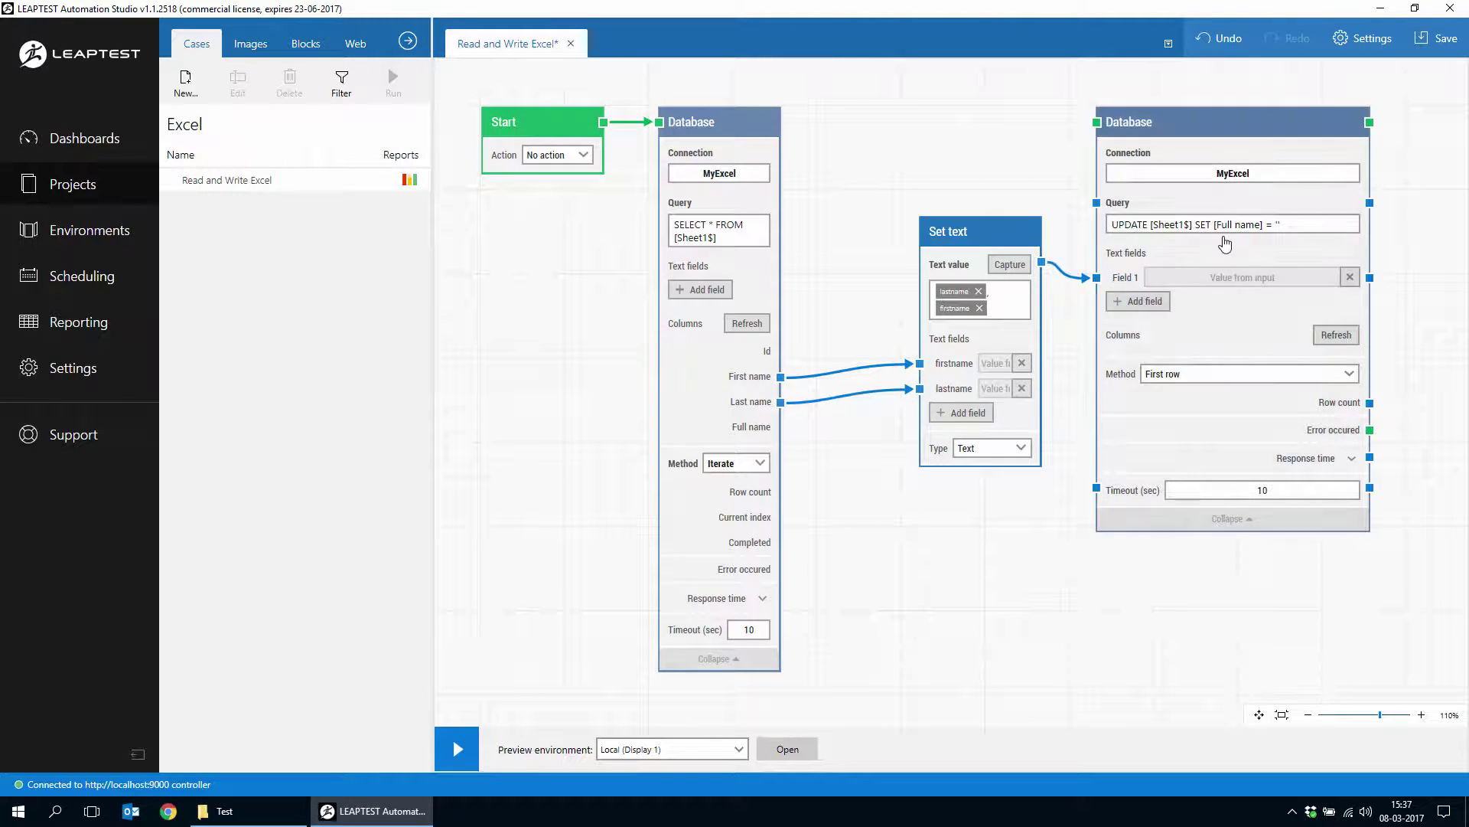
# Insert the Field 1 token between the quotes of the UPDATE query and append WHERE [Id] = after it.
pyautogui.click(1278, 224)
pyautogui.rightClick(1278, 226)
pyautogui.moveTo(1306, 241)
pyautogui.click(1217, 237)
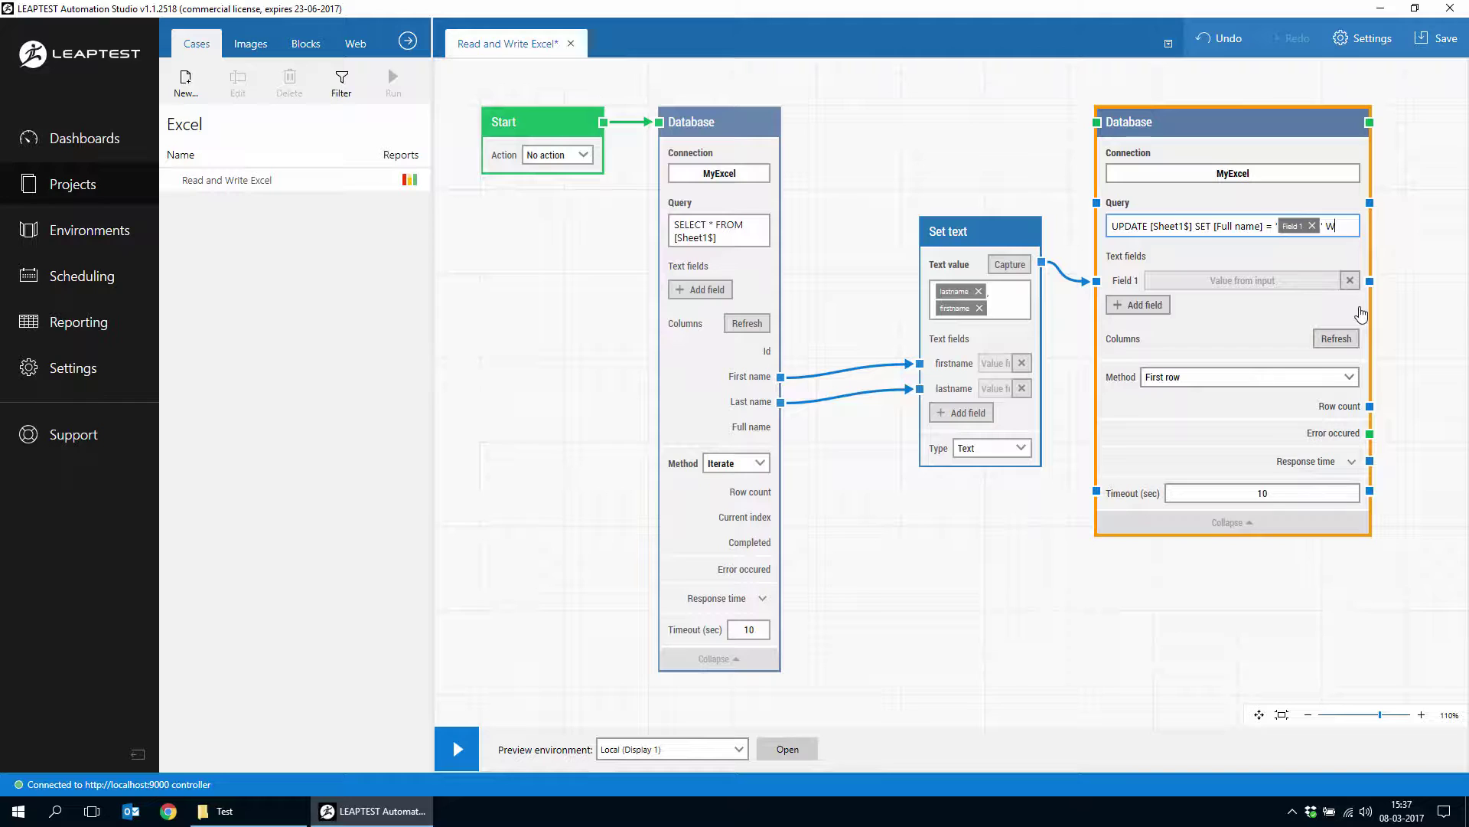
pyautogui.write('WHERE [Id] =')
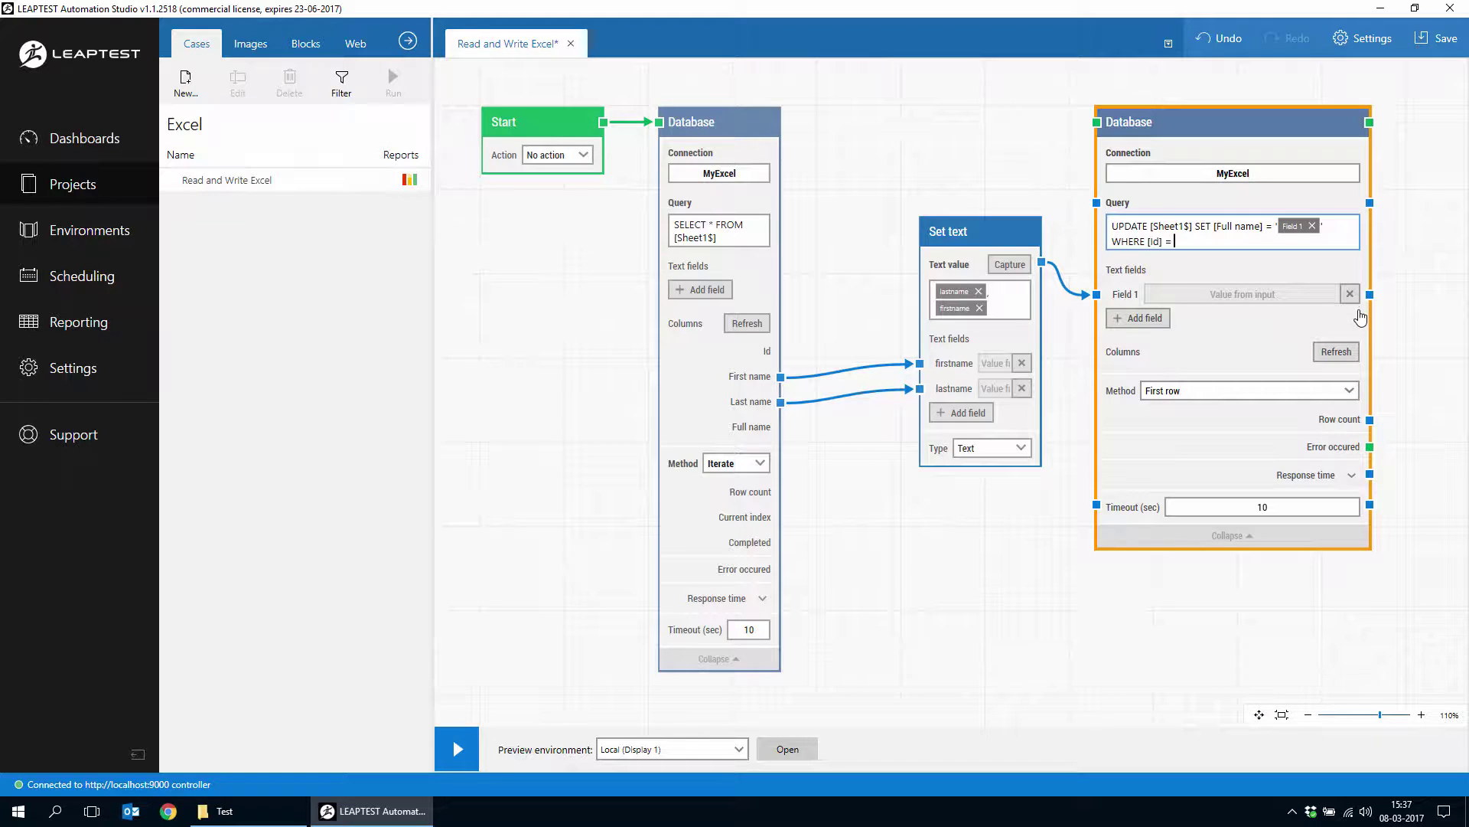
# Add a second text field named id to the update Database block and connect the first Database's Id column to it.
pyautogui.click(1146, 318)
pyautogui.click(1134, 319)
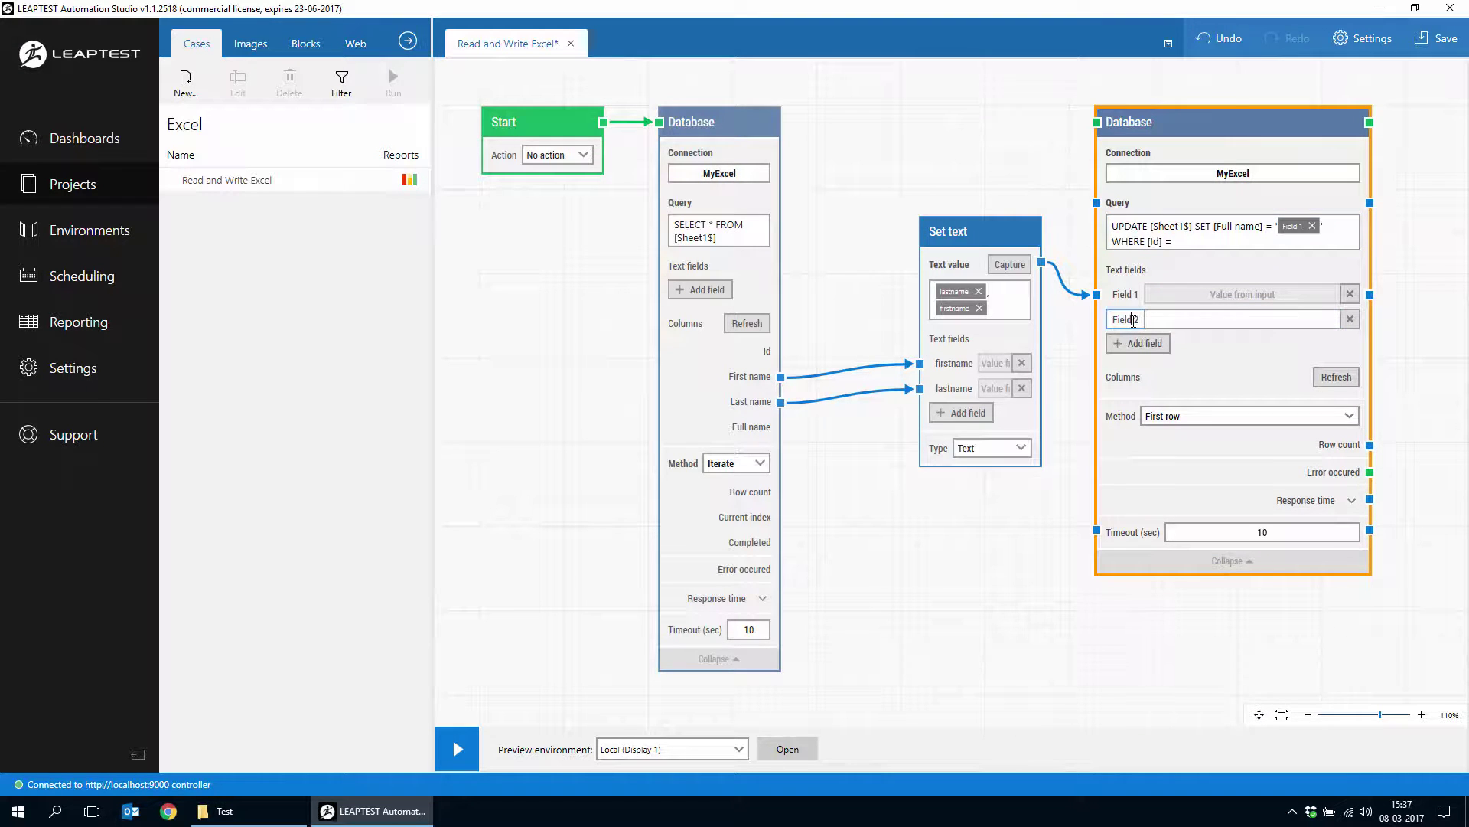
pyautogui.hotkey('ctrl', 'a')
pyautogui.write('id')
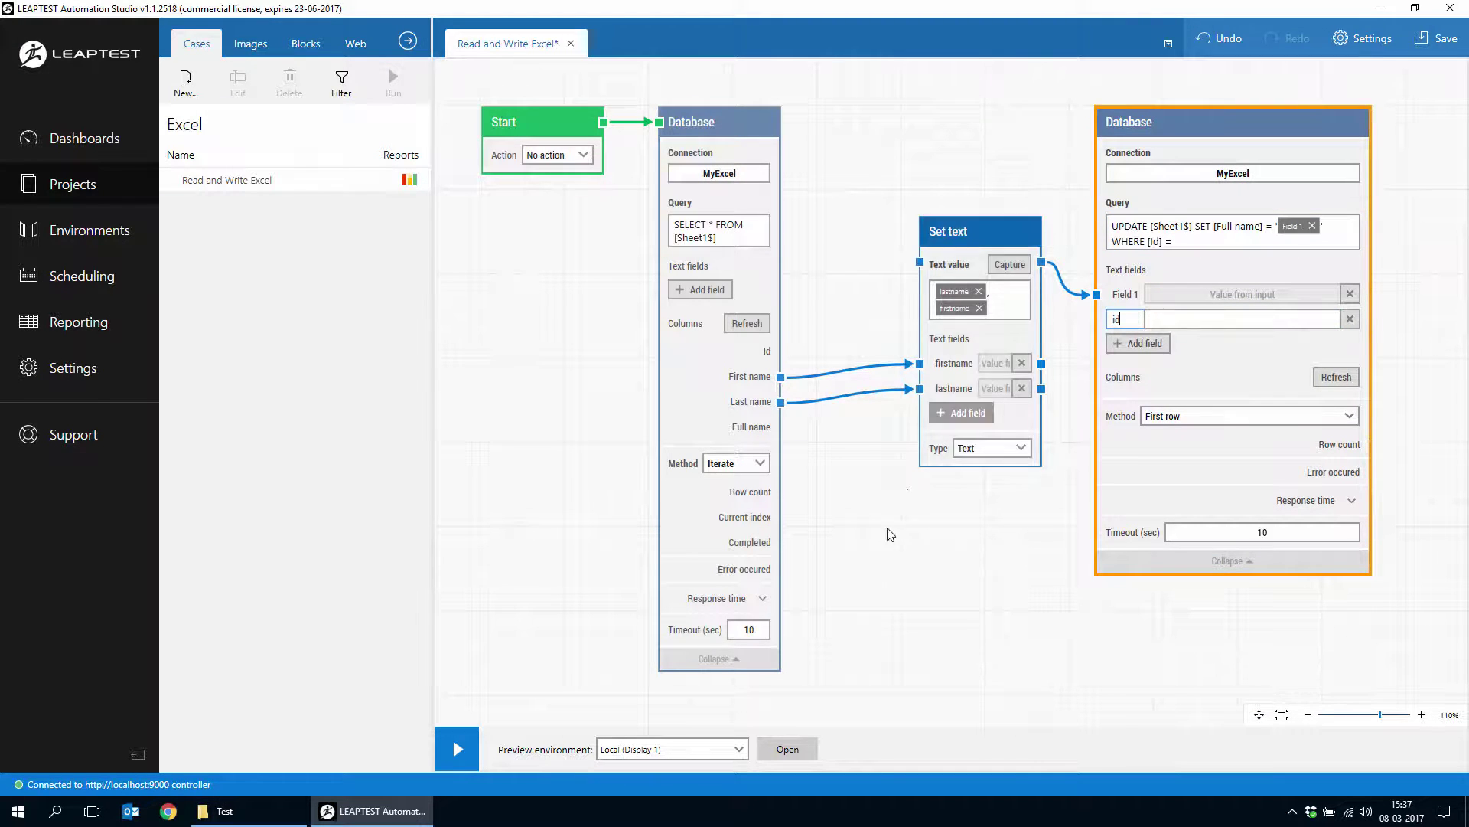
pyautogui.click(820, 447)
pyautogui.moveTo(780, 352); pyautogui.dragTo(1117, 319)
# Complete the UPDATE query's WHERE condition with the id field token.
pyautogui.click(1191, 242)
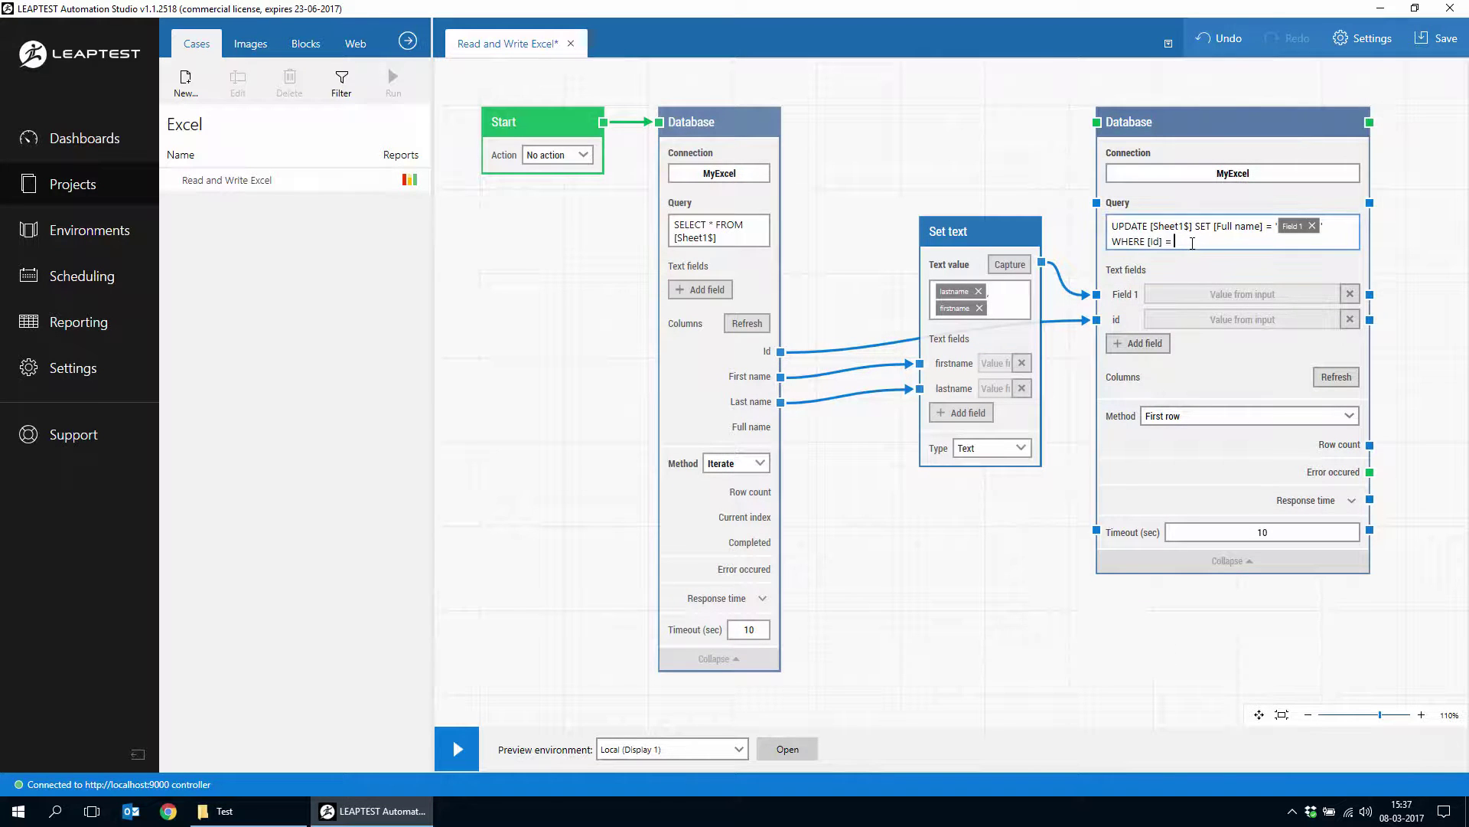
pyautogui.rightClick(1192, 243)
pyautogui.moveTo(1226, 256)
pyautogui.click(1307, 287)
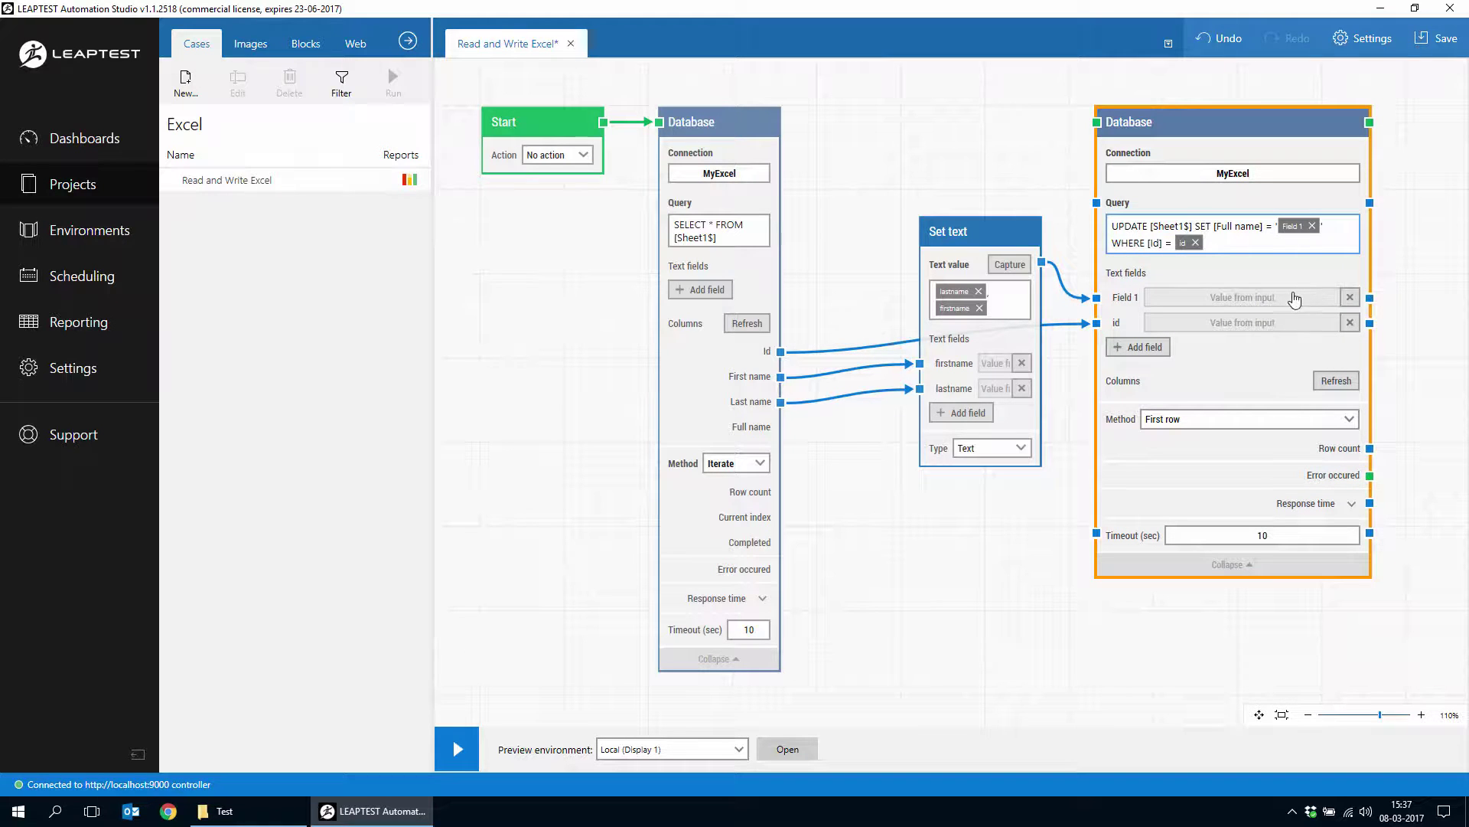
# Collapse and tidy the blocks, and connect the first Database block's flow output to the update Database block.
pyautogui.click(1263, 570)
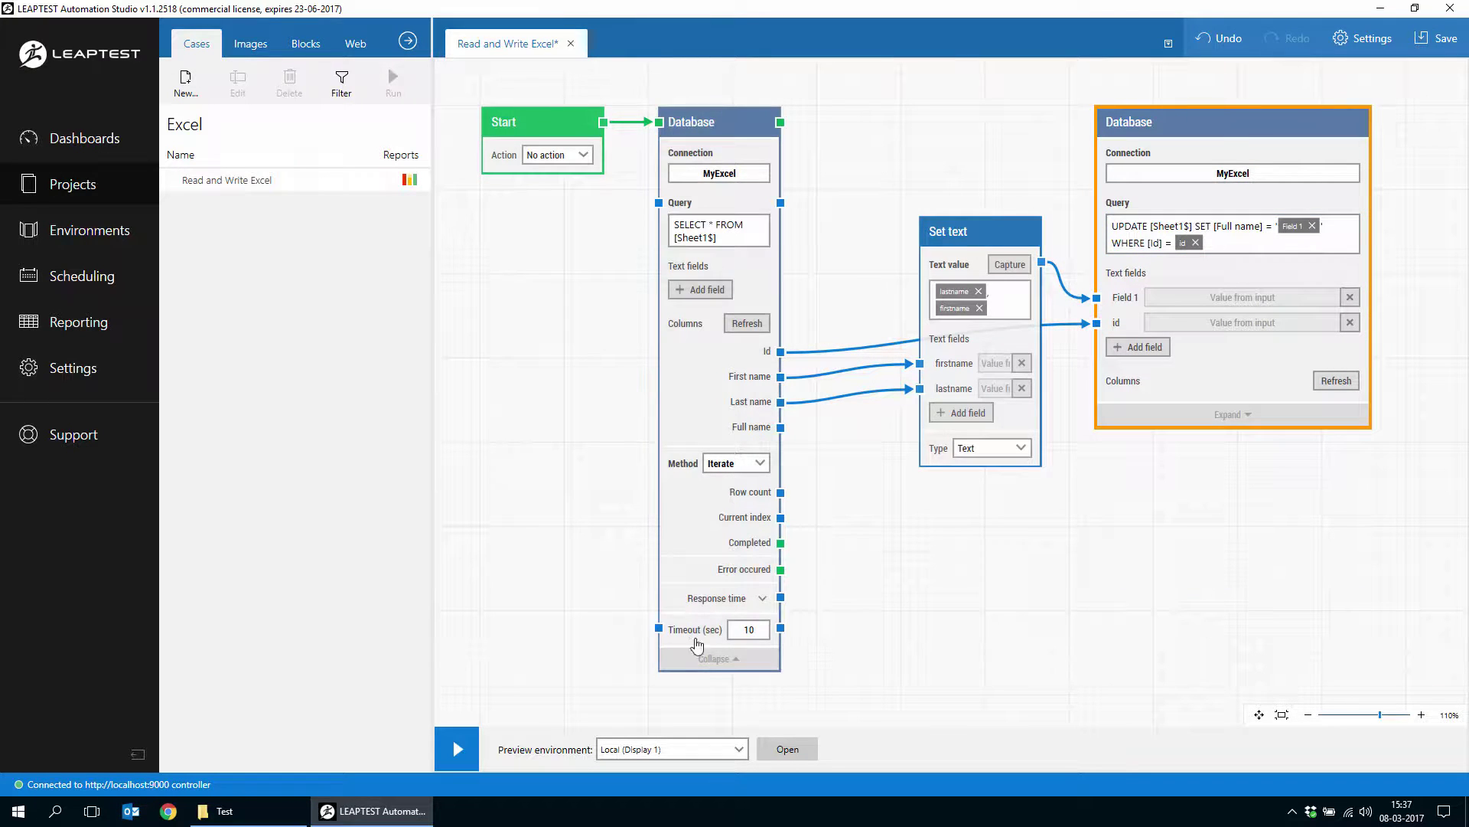
pyautogui.click(734, 660)
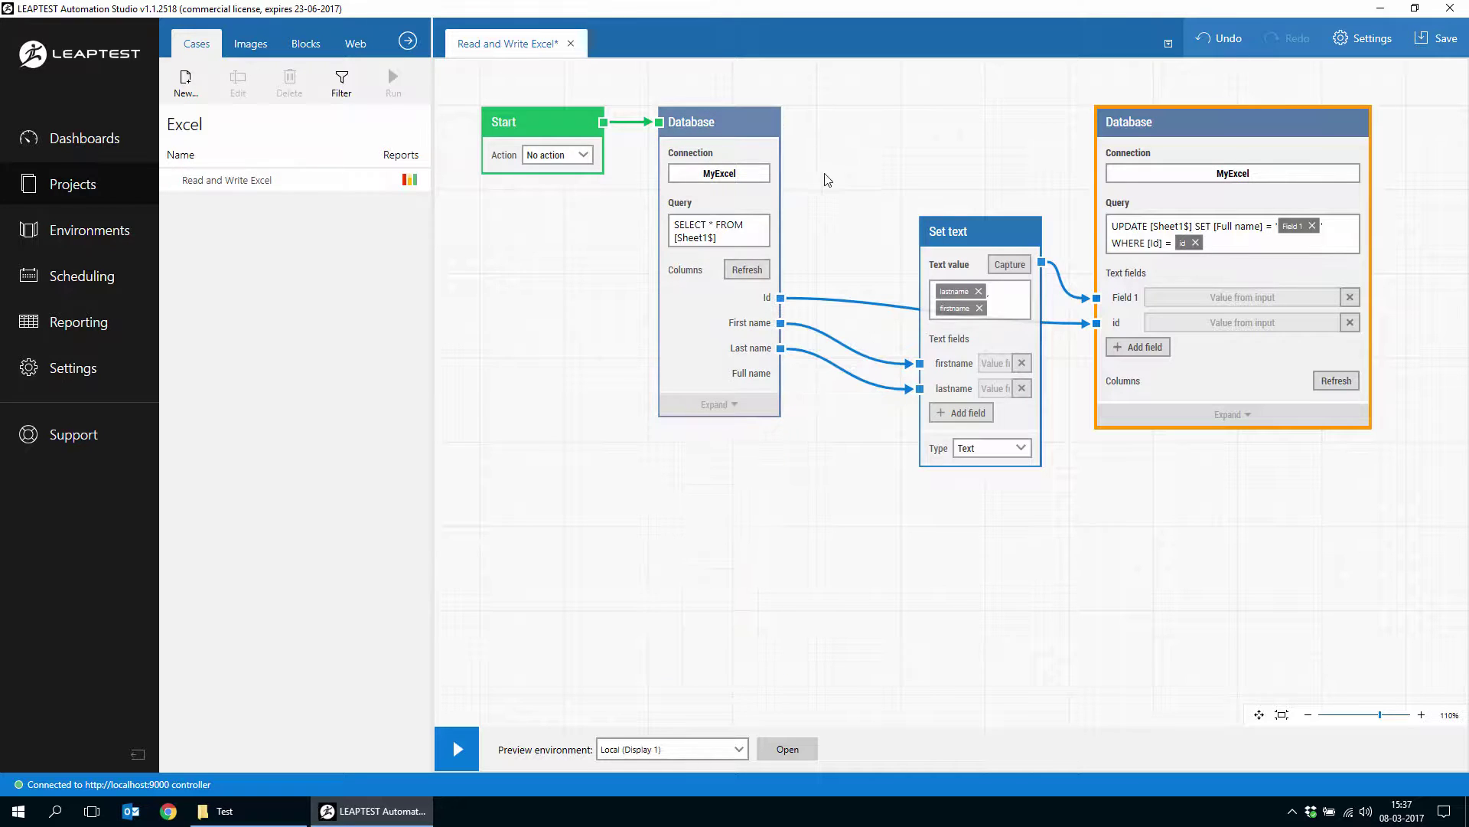
pyautogui.moveTo(972, 254); pyautogui.dragTo(904, 212)
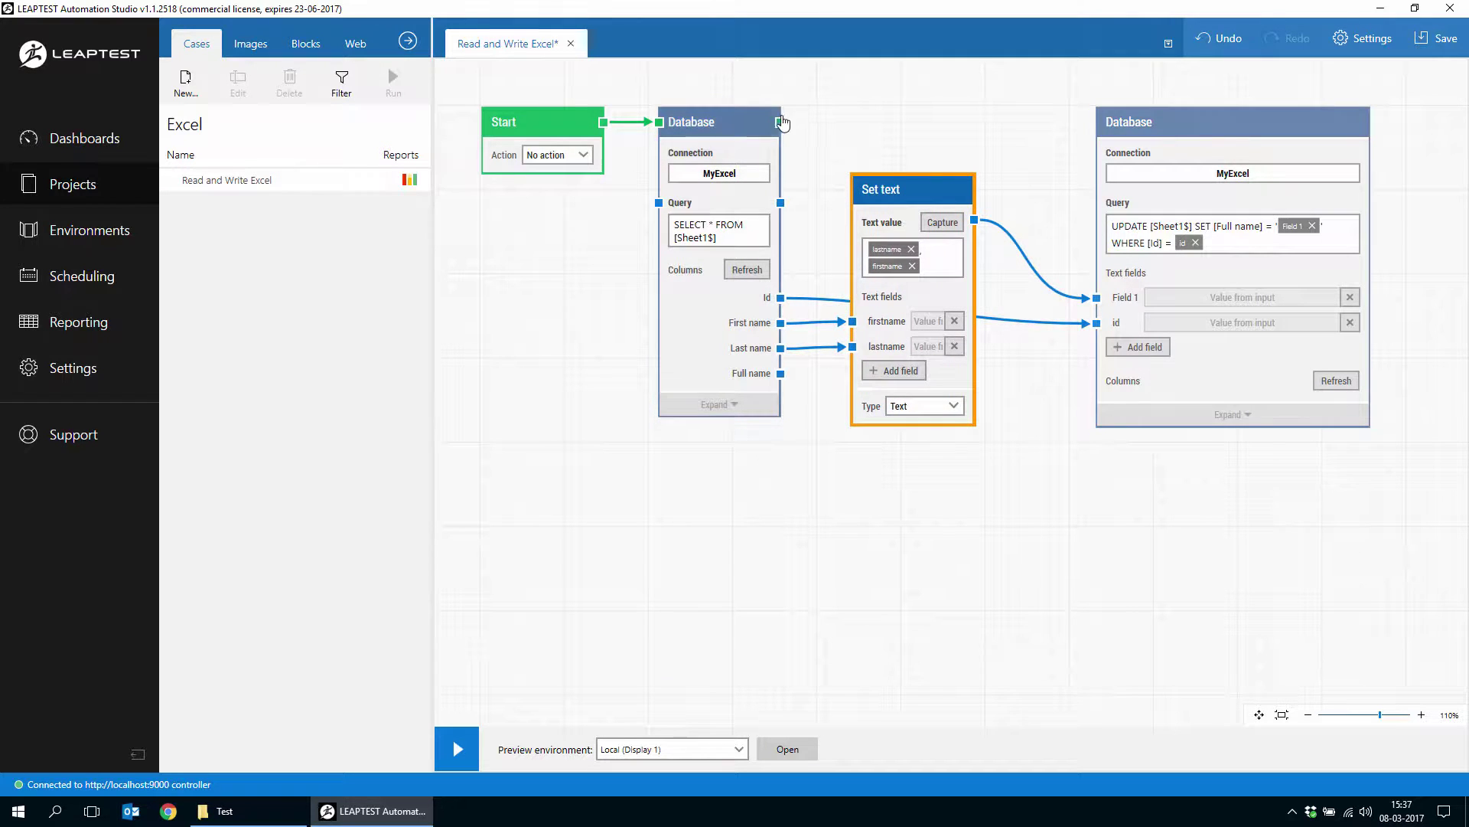
pyautogui.moveTo(780, 121); pyautogui.dragTo(1103, 130)
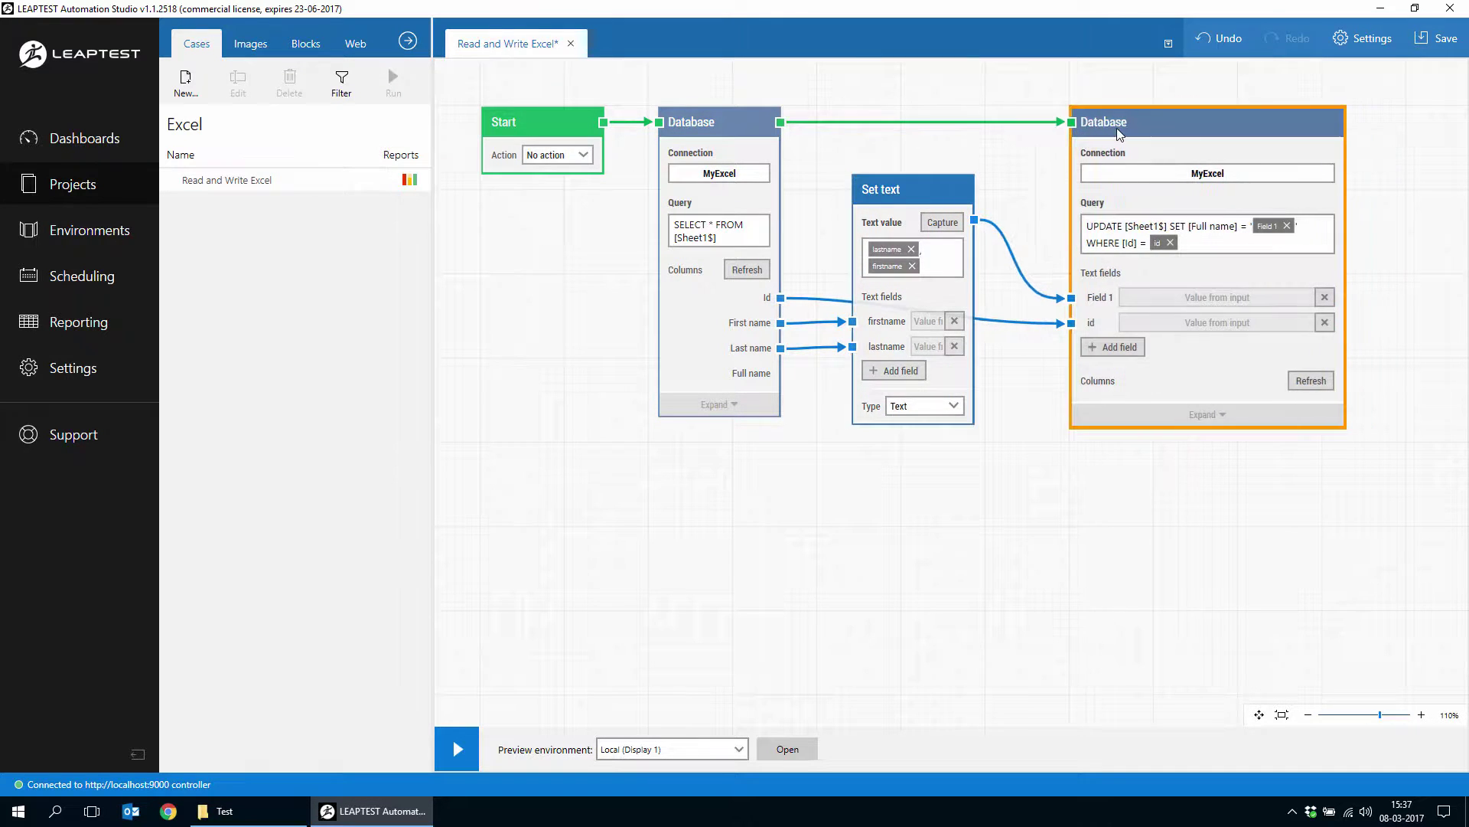
pyautogui.click(932, 588)
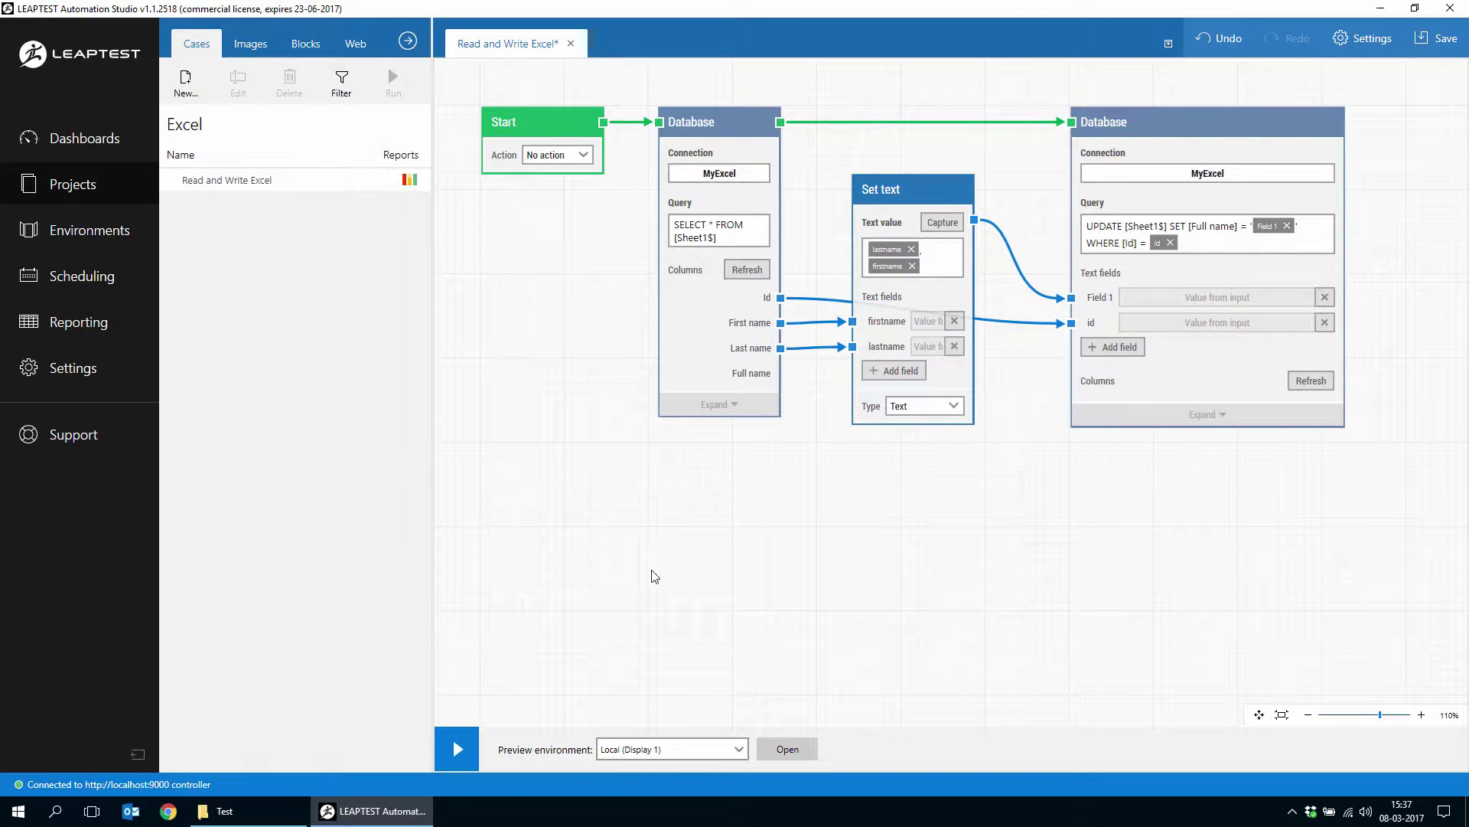
# Run the case in preview, then open names.xlsx in Excel and check the entries in the Full name column.
pyautogui.click(456, 756)
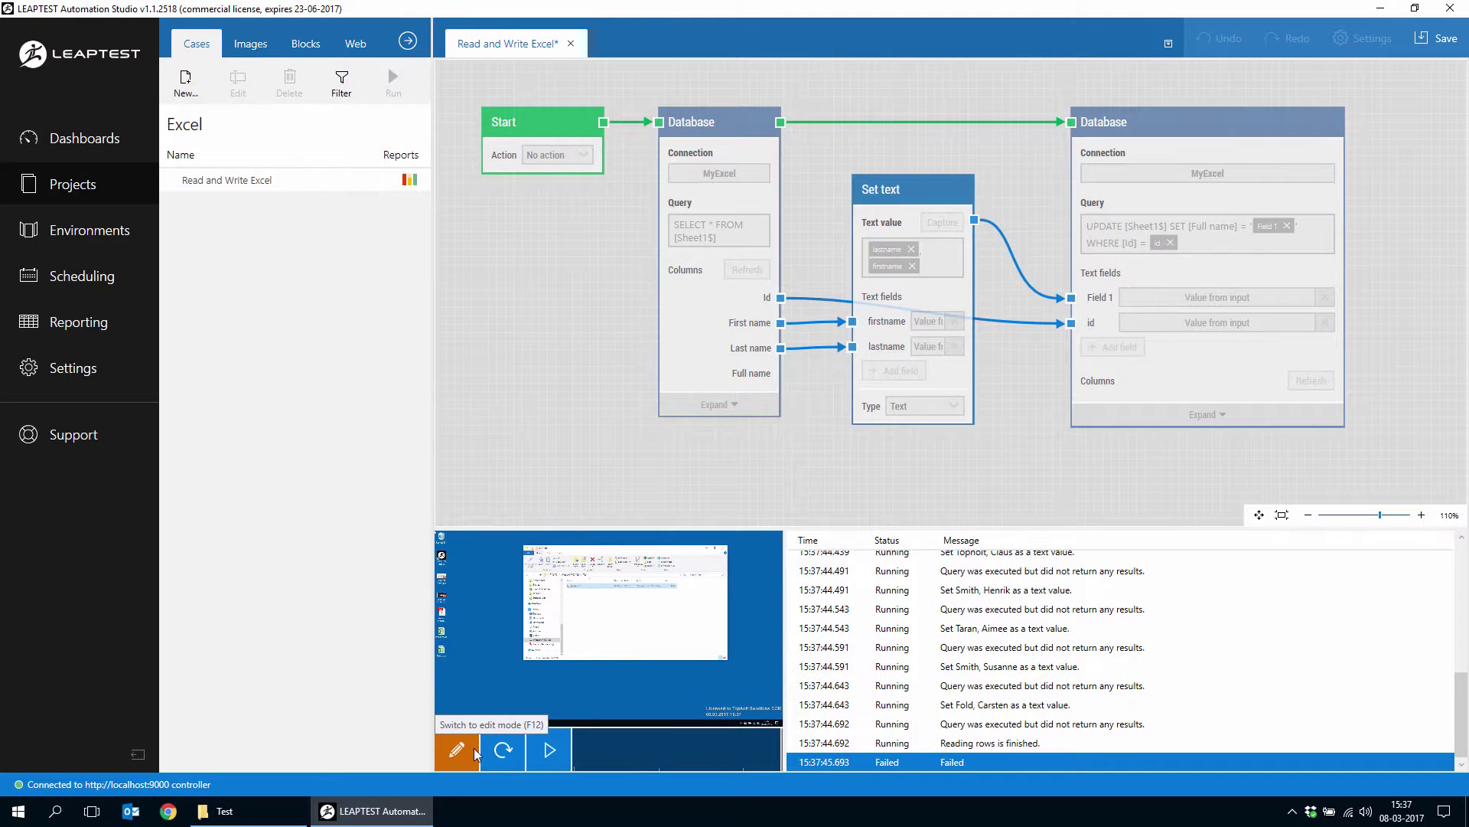
pyautogui.click(983, 576)
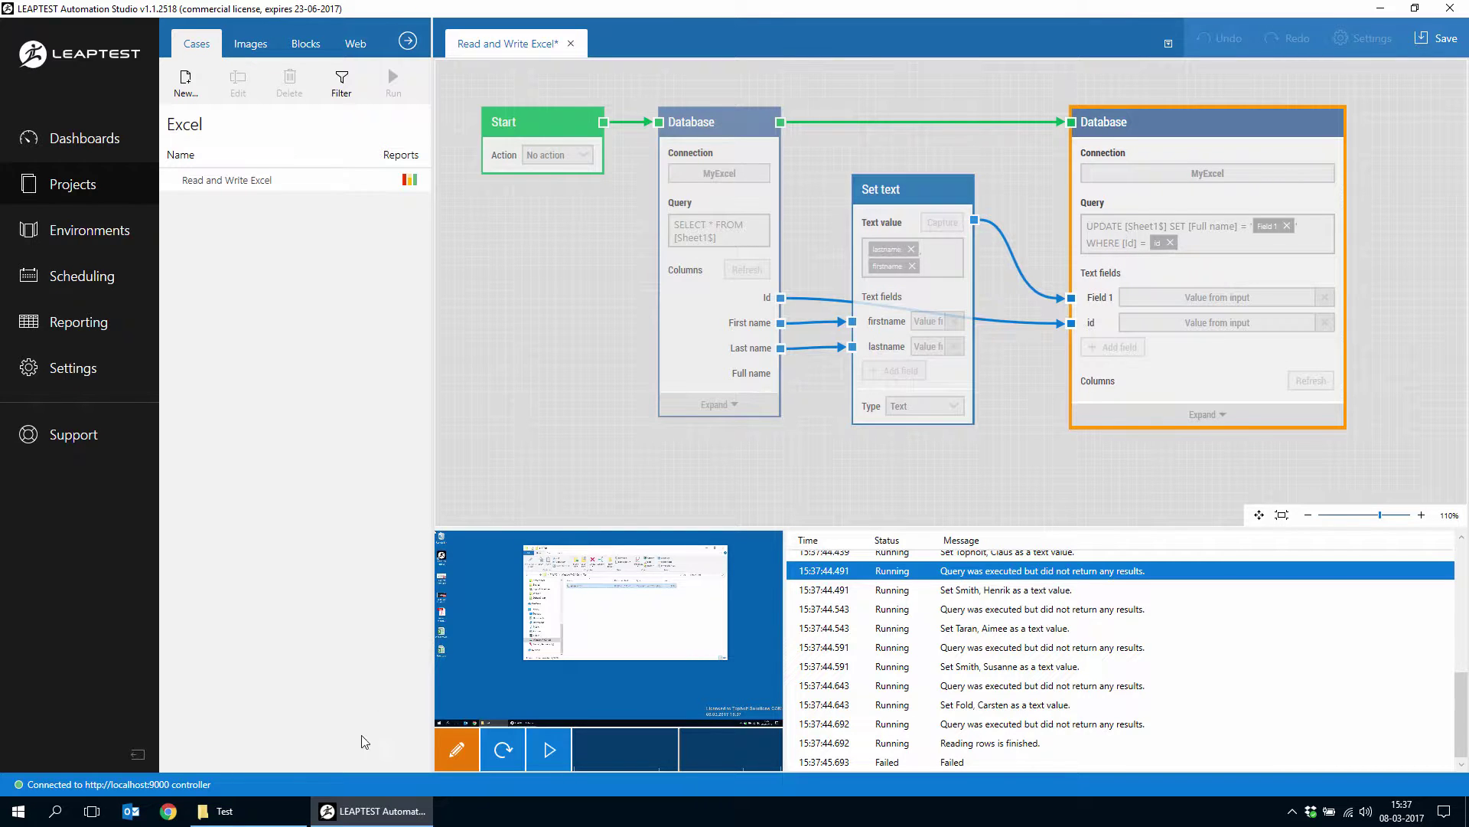
pyautogui.click(216, 811)
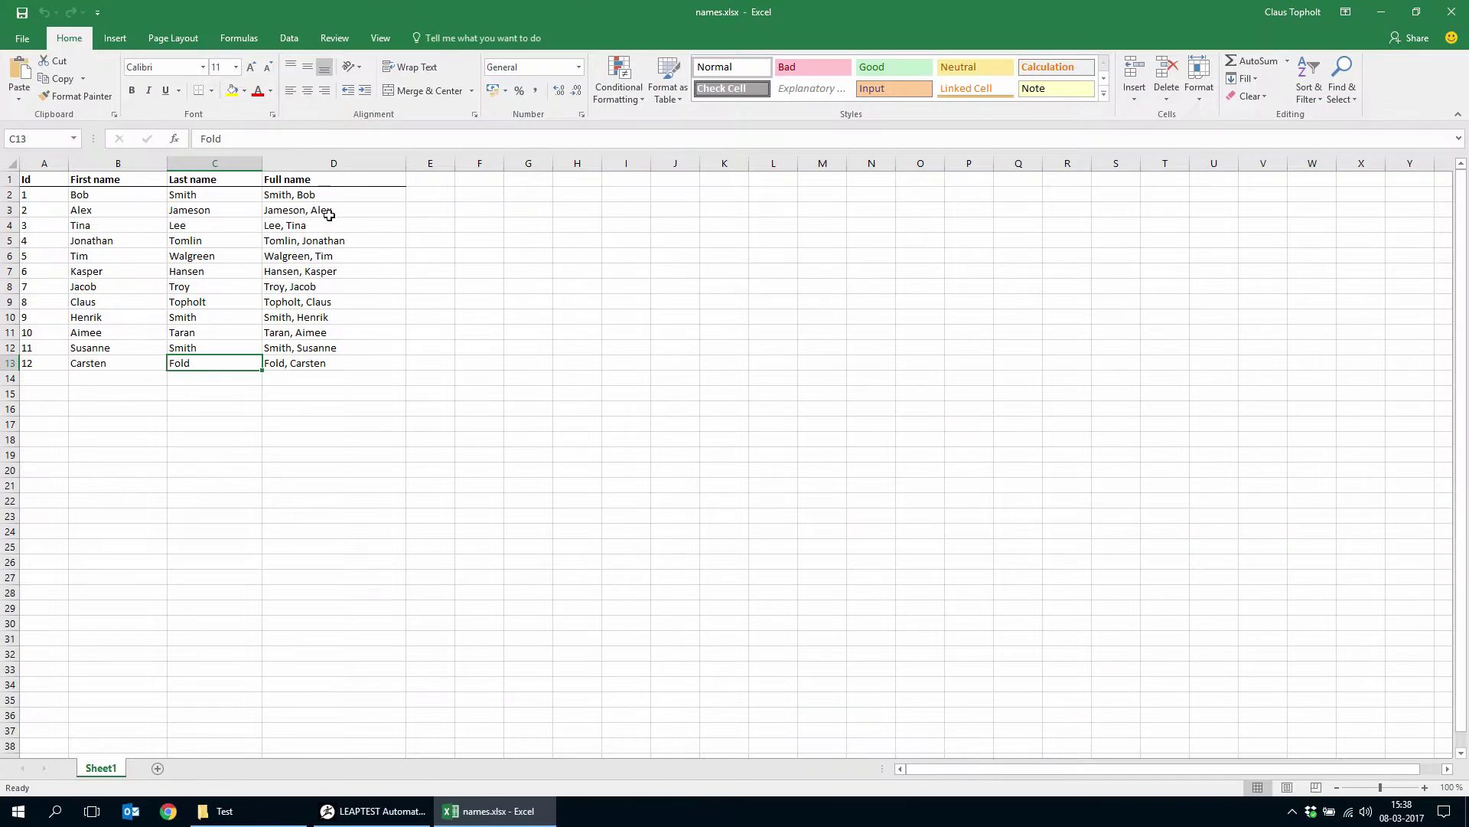
pyautogui.click(317, 198)
pyautogui.click(330, 240)
pyautogui.click(329, 271)
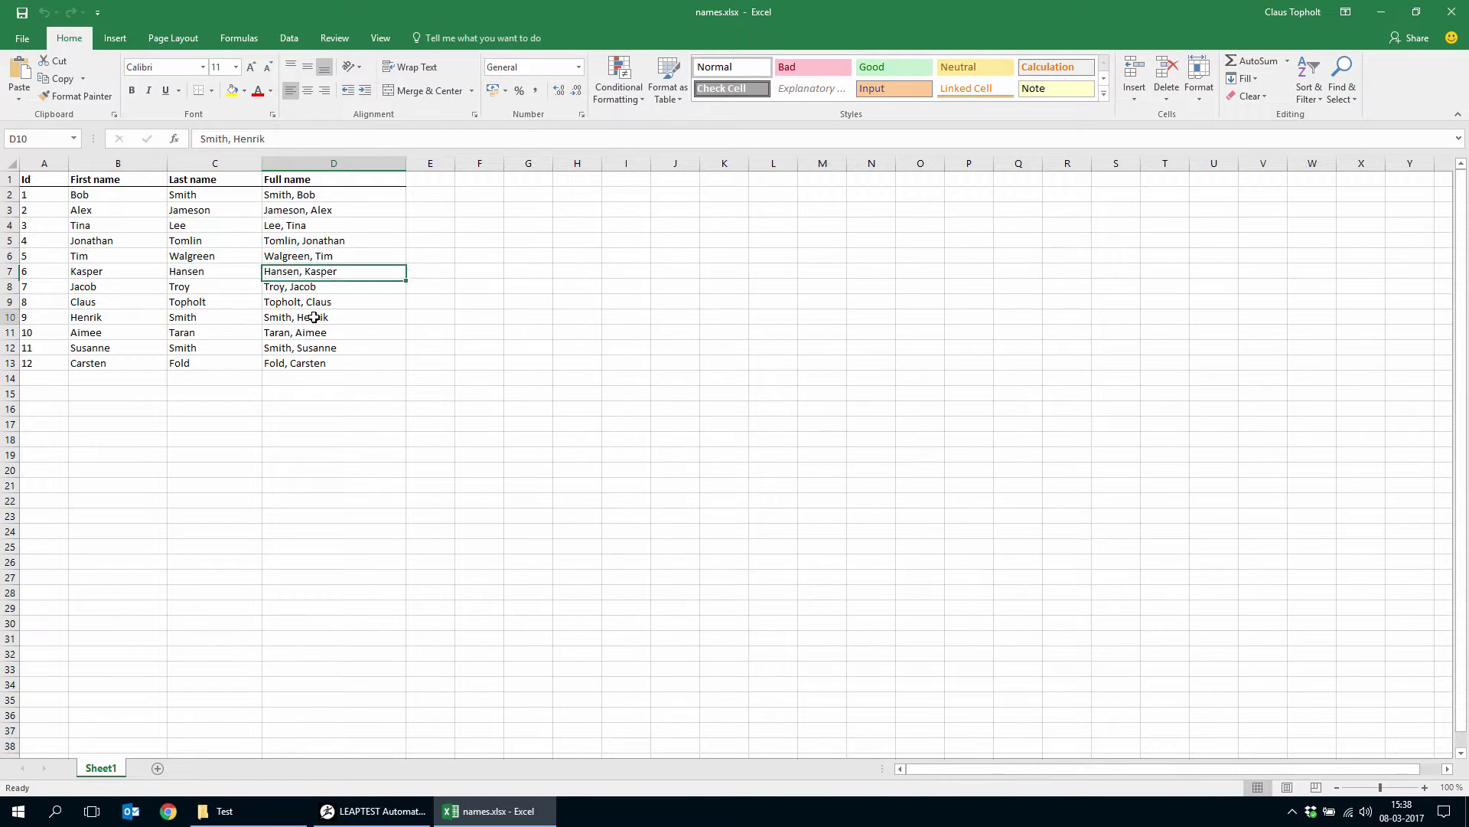
pyautogui.click(329, 317)
pyautogui.click(331, 348)
pyautogui.click(327, 363)
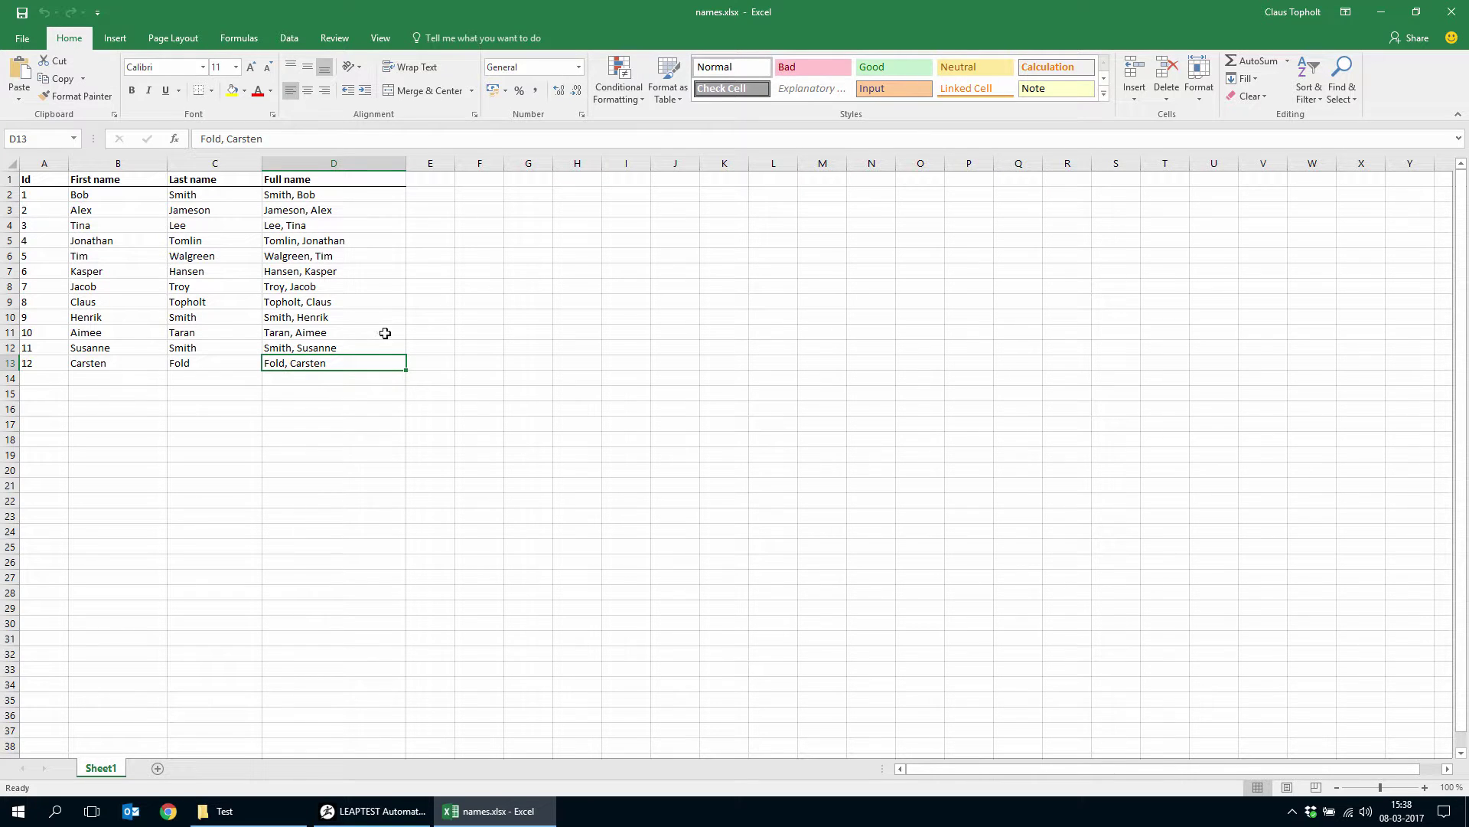
# Replace the last name in cell C11 with a different surname, then save and close names.xlsx.
pyautogui.click(180, 336)
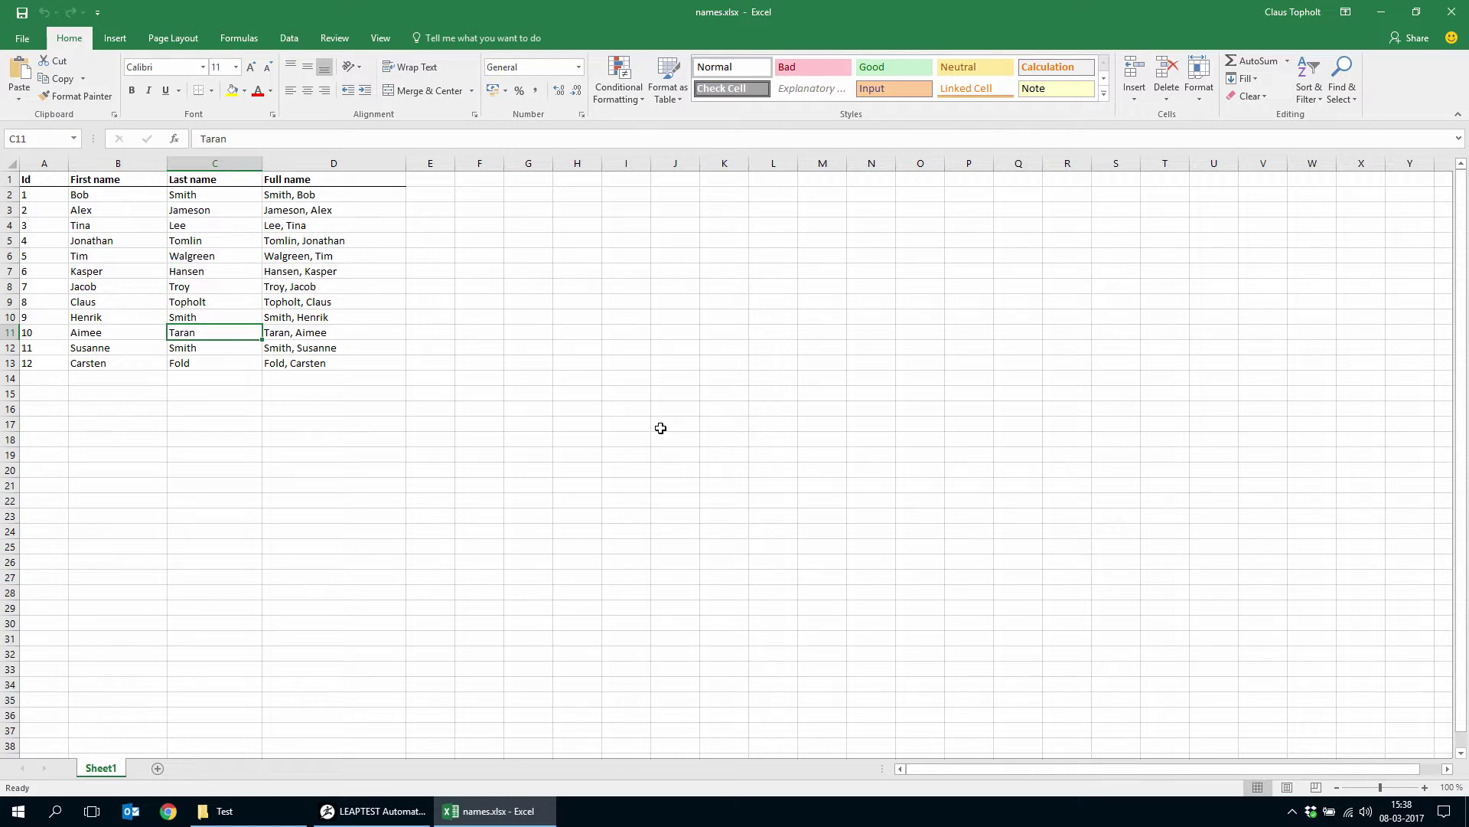
pyautogui.write('Johnson')
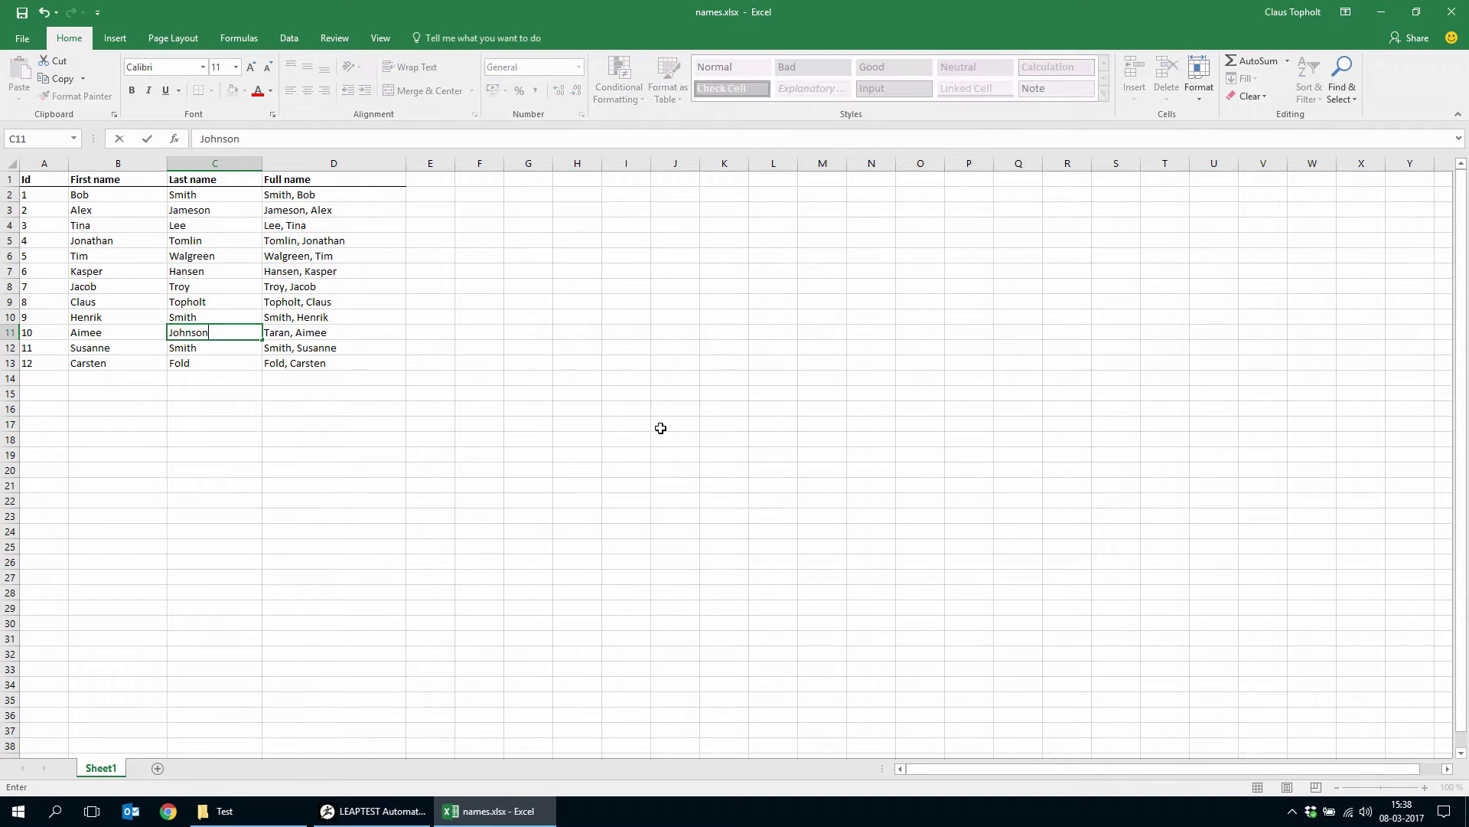
pyautogui.press('Return')
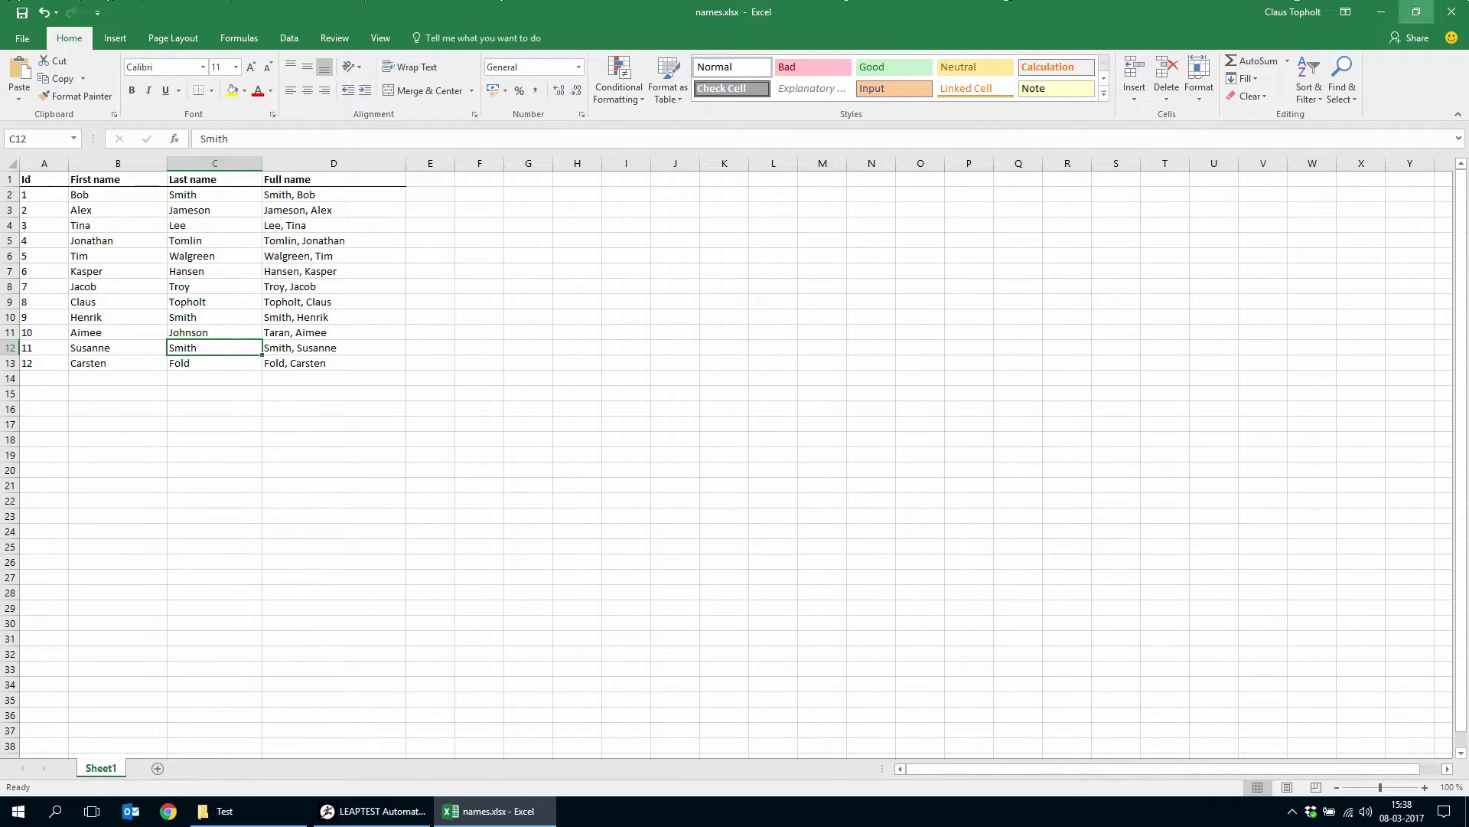
pyautogui.click(1452, 11)
pyautogui.click(667, 426)
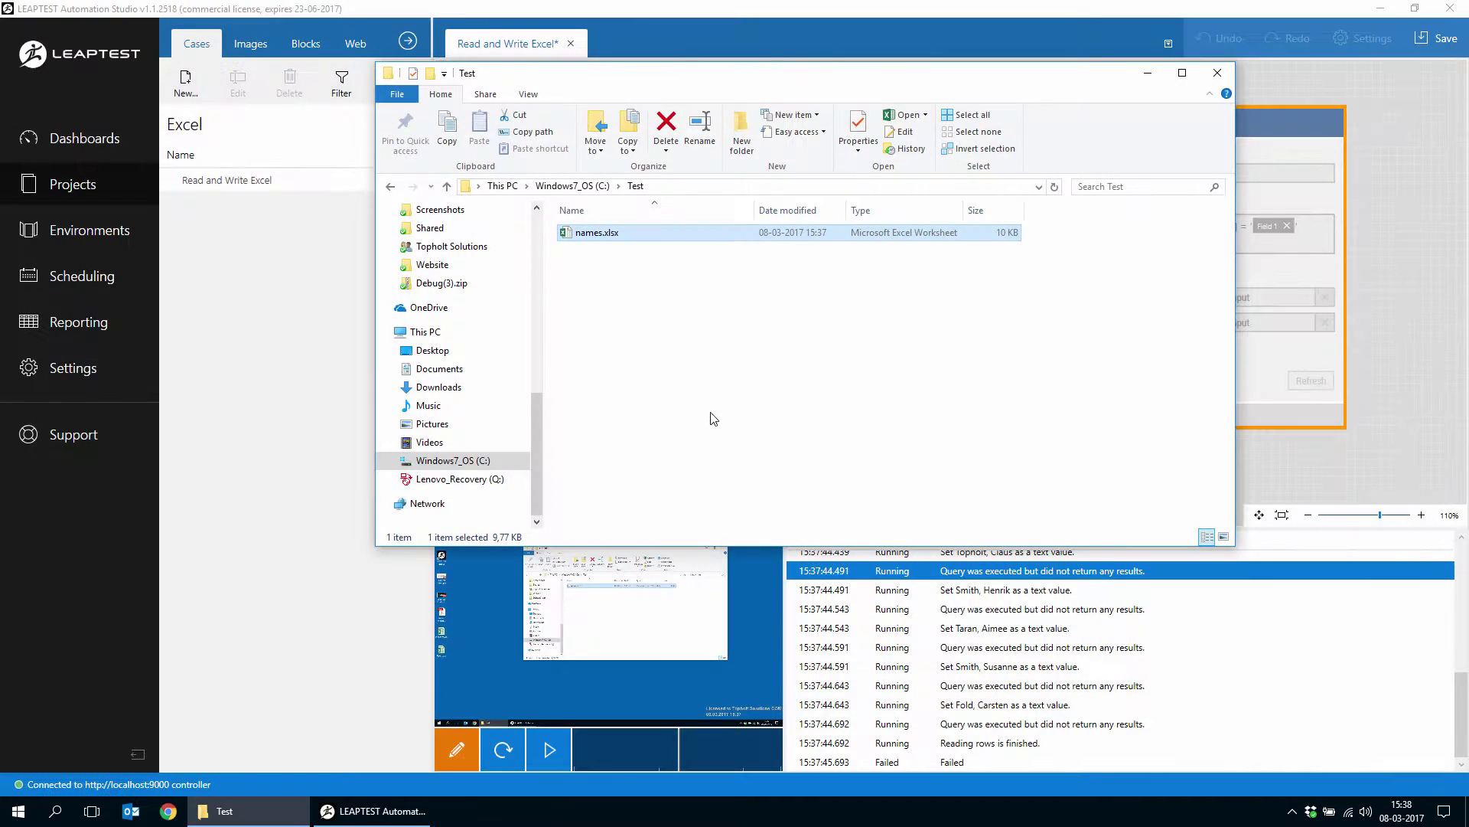
# Switch back to LEAPTEST, rerun the case in preview, and reopen names.xlsx to check the full name in D11.
pyautogui.click(1405, 429)
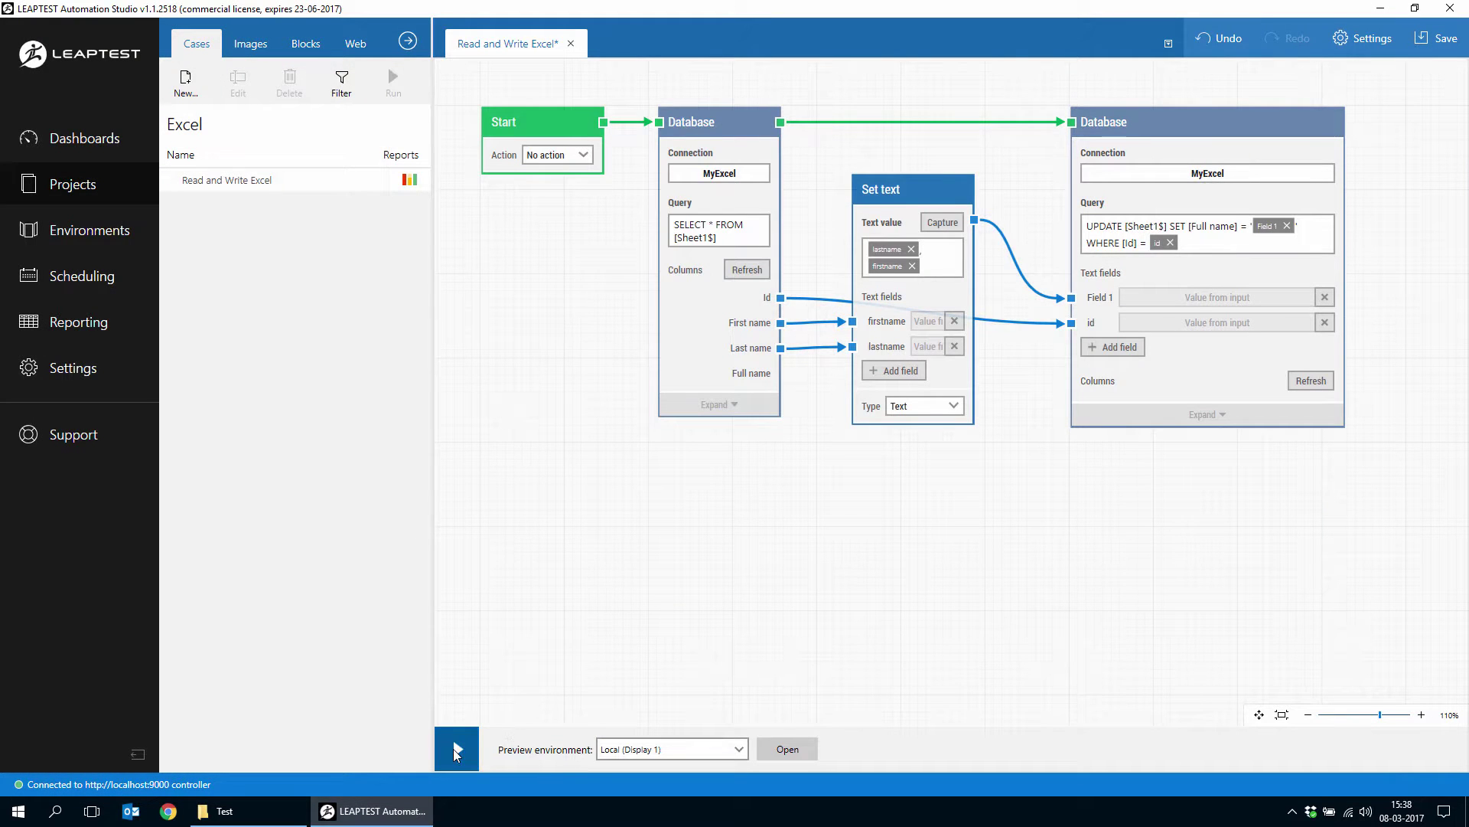
pyautogui.click(453, 749)
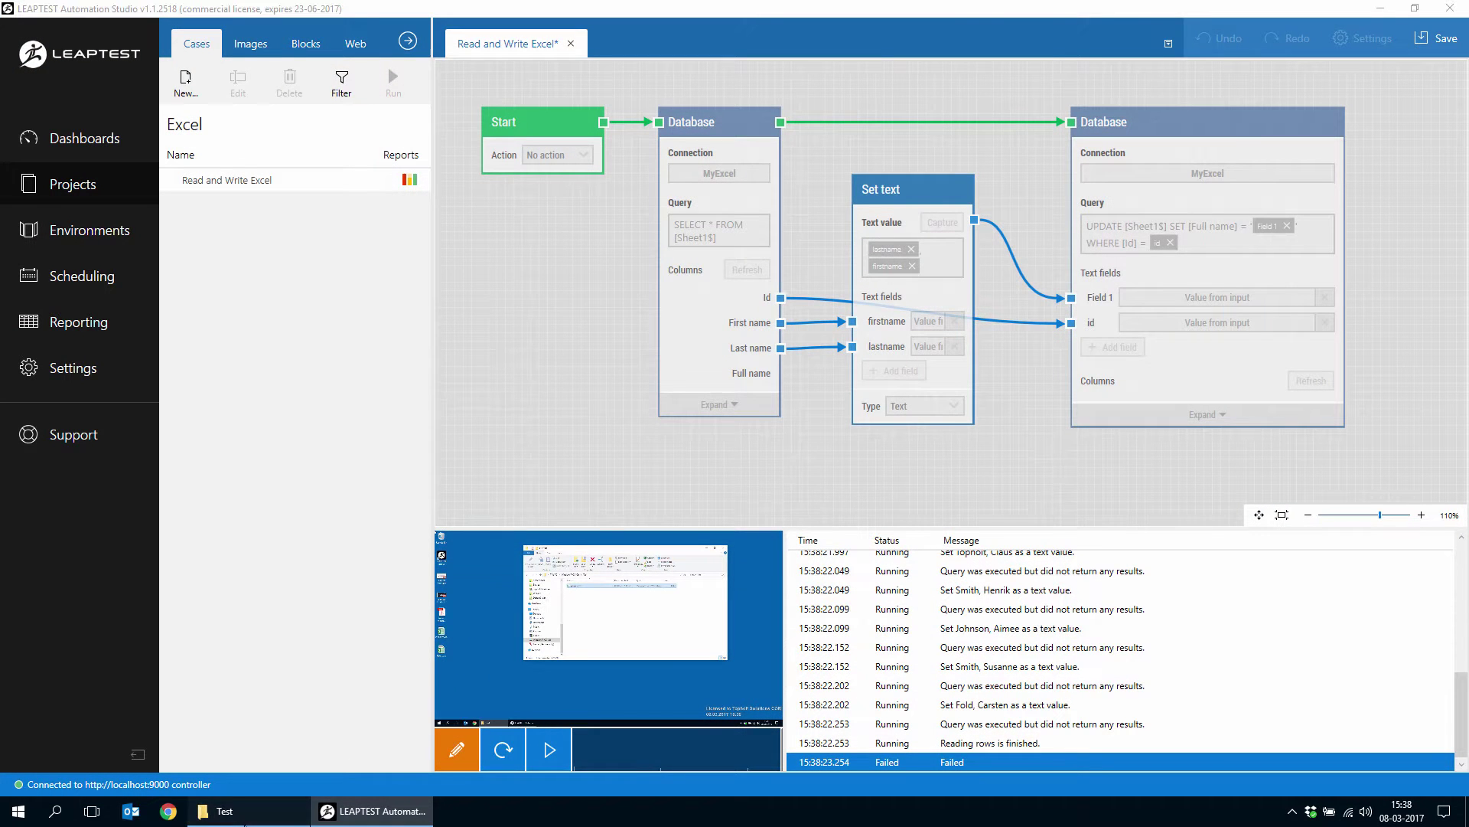
pyautogui.click(218, 810)
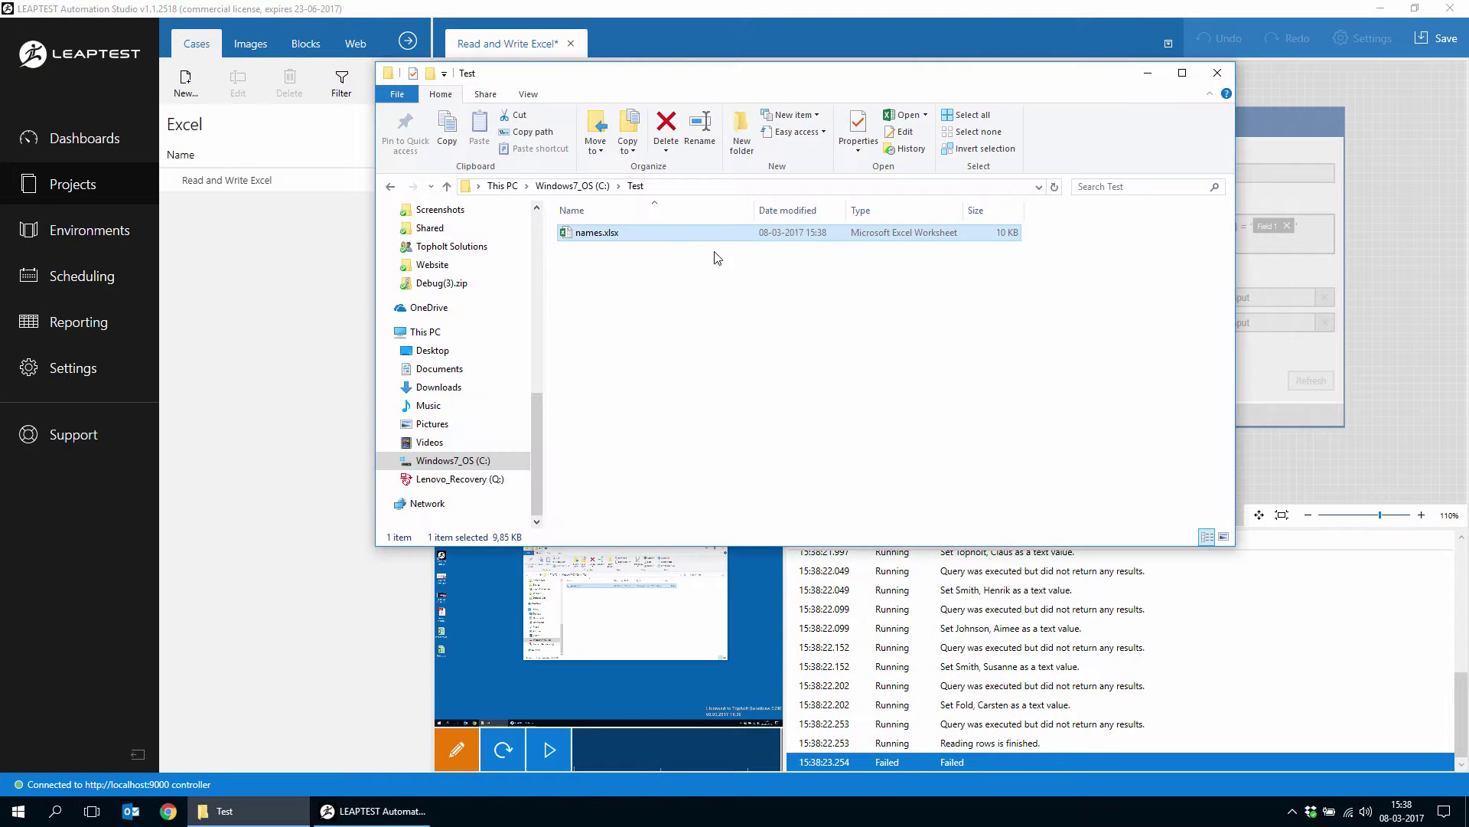
pyautogui.doubleClick(671, 235)
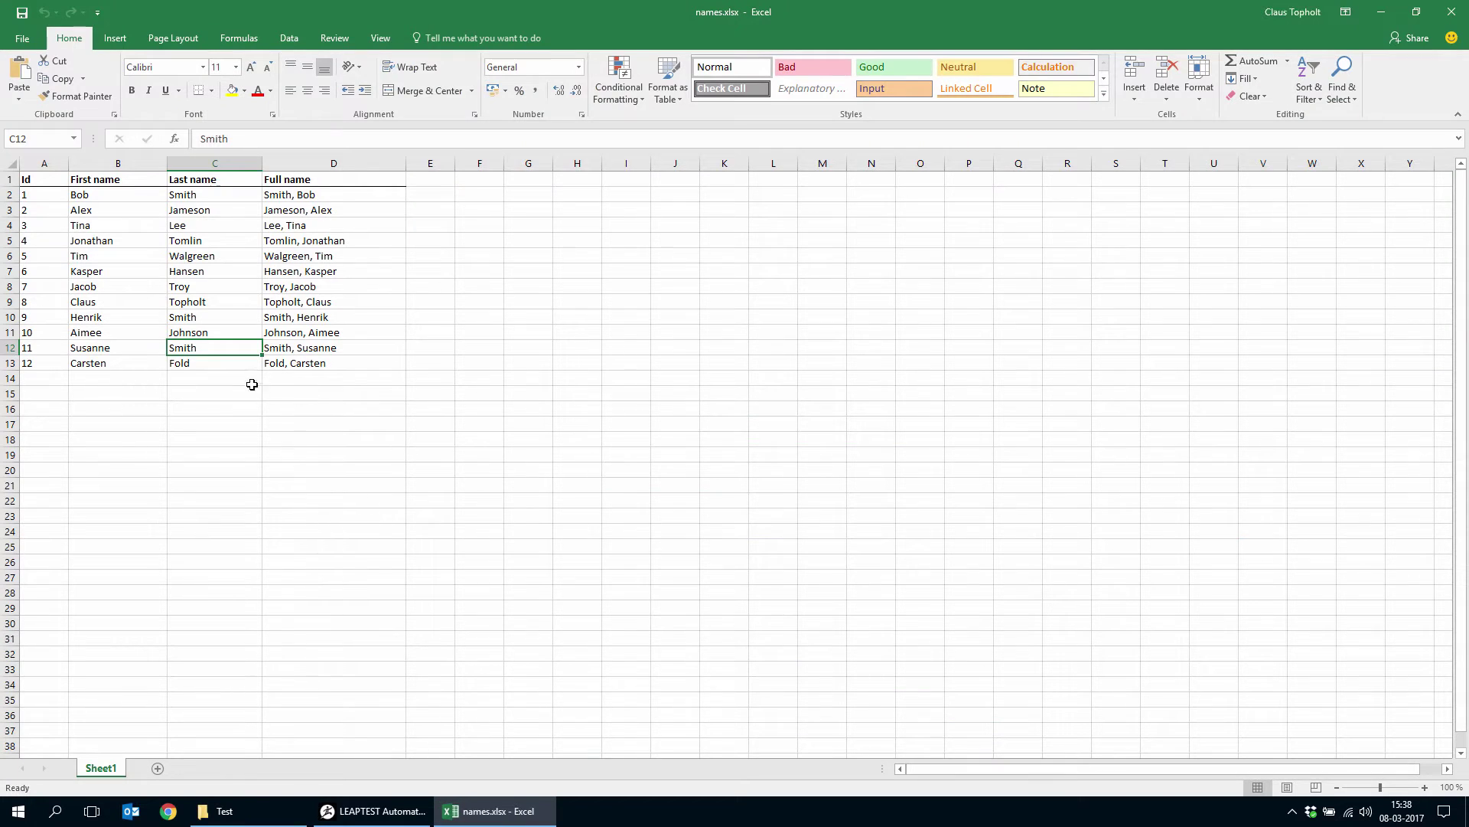
pyautogui.click(283, 339)
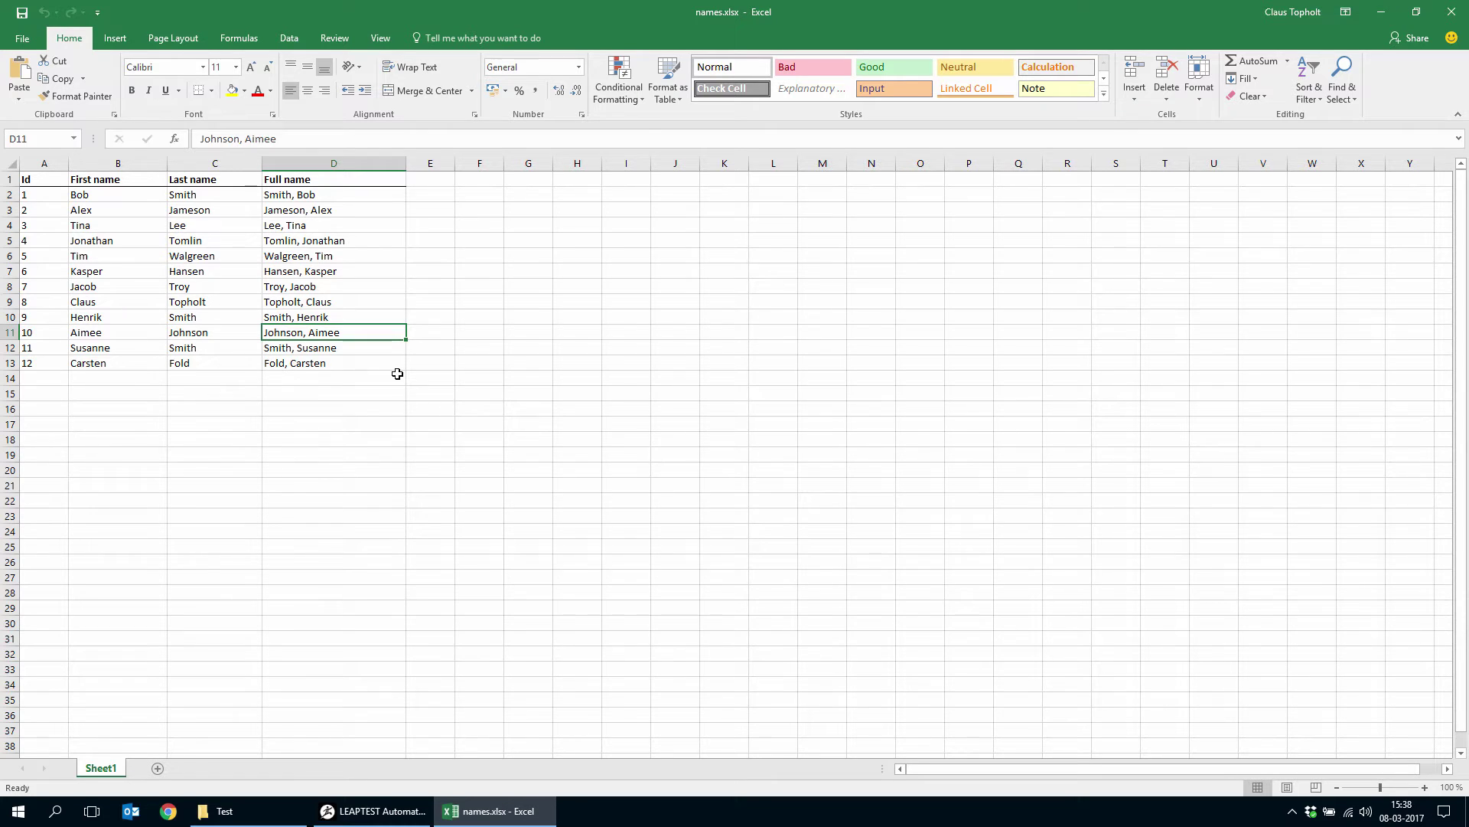
pyautogui.click(447, 376)
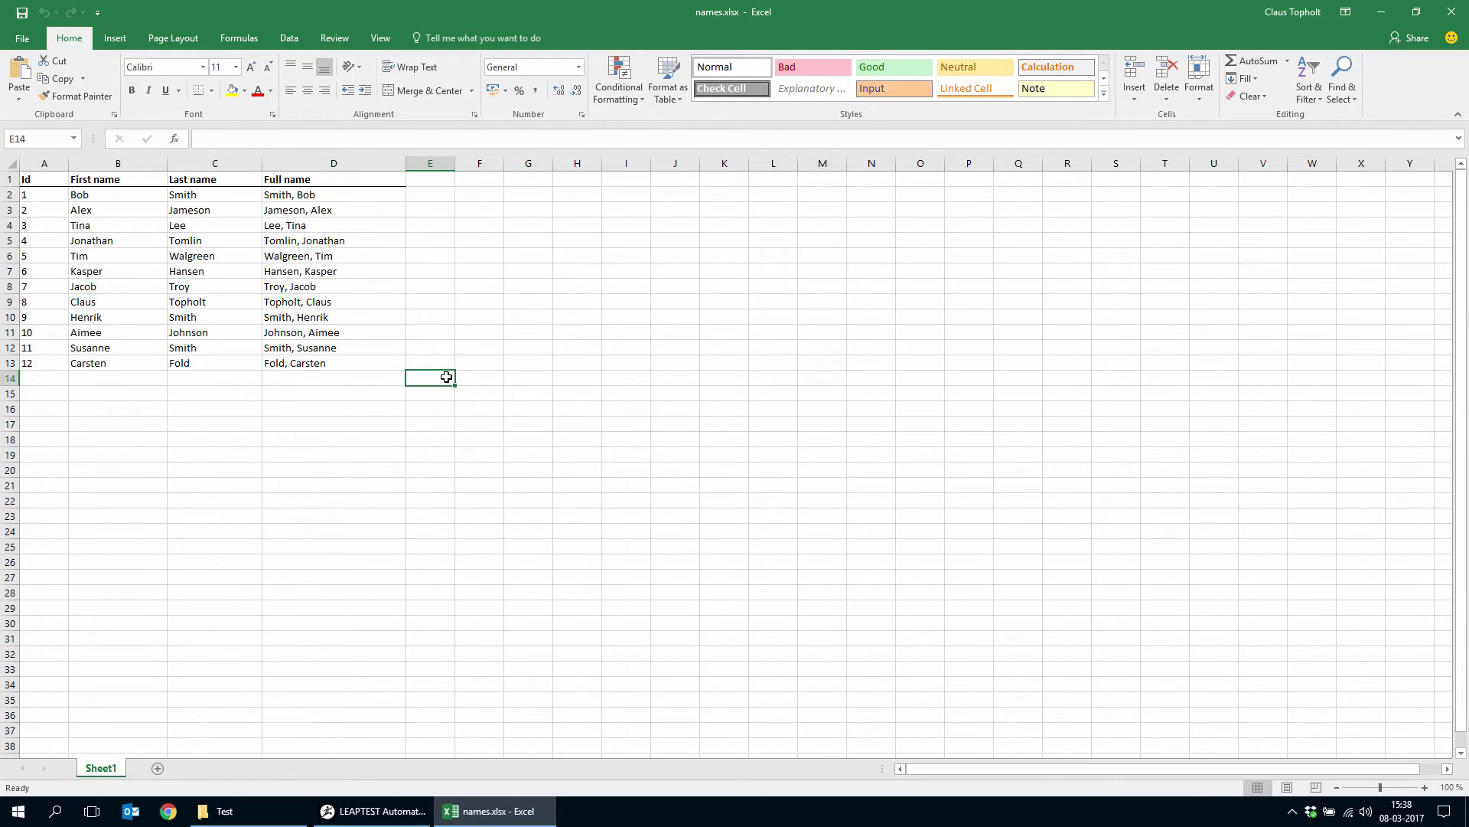